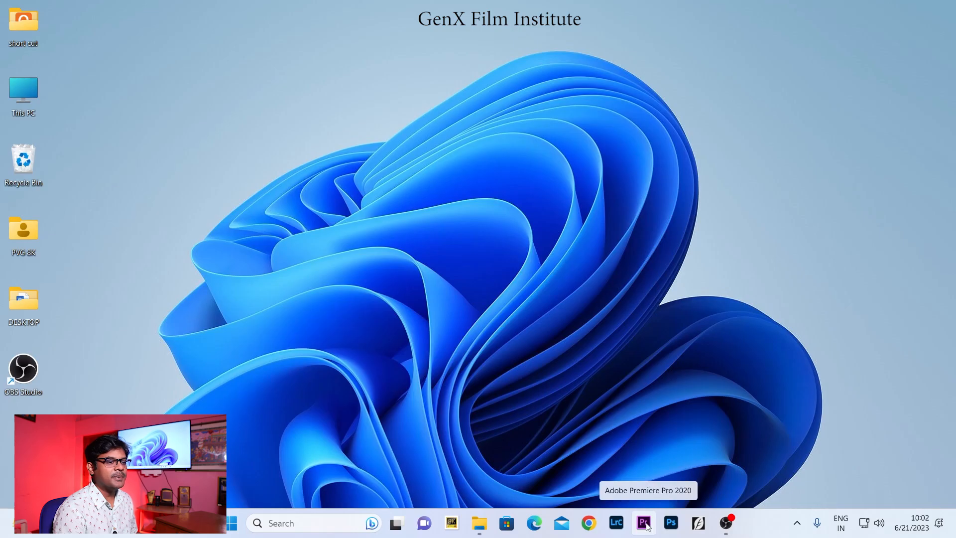
- Open Adobe Premiere Pro 2020 and start a new project named "transition"
left_click(646, 525)
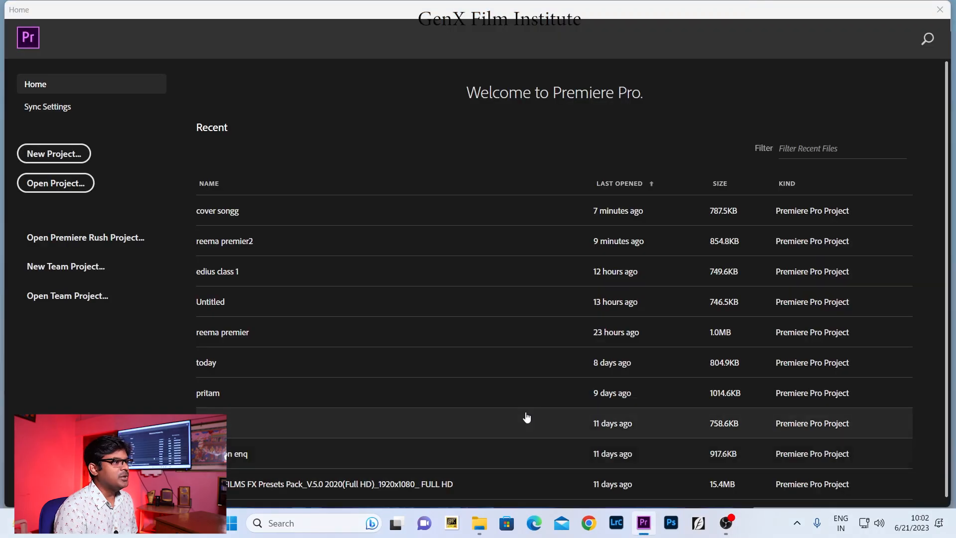
left_click(70, 157)
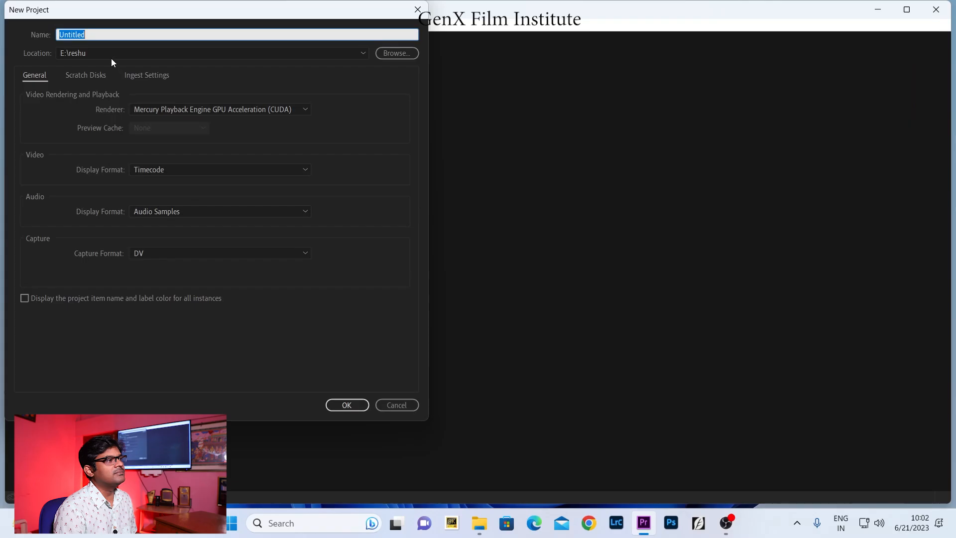
left_click_drag(67, 38, 53, 42)
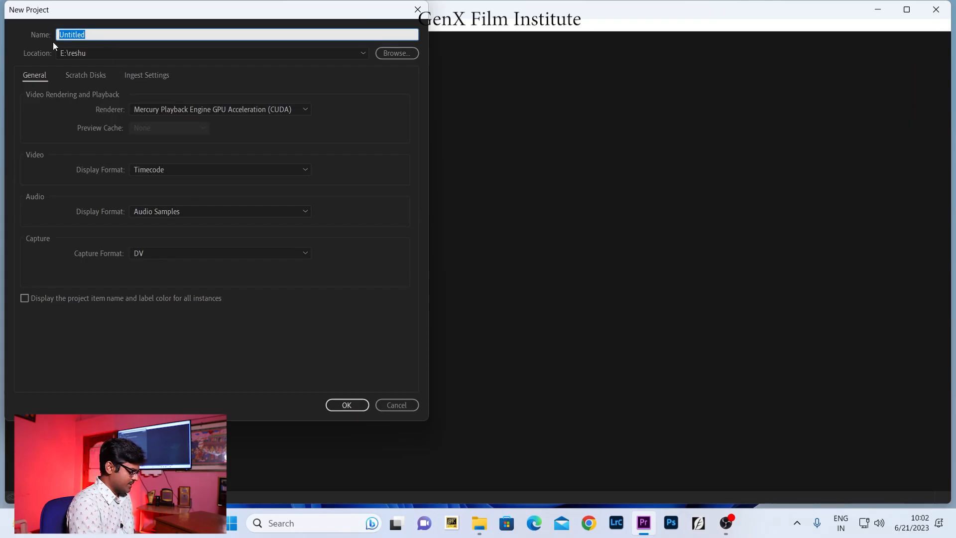
type("transition")
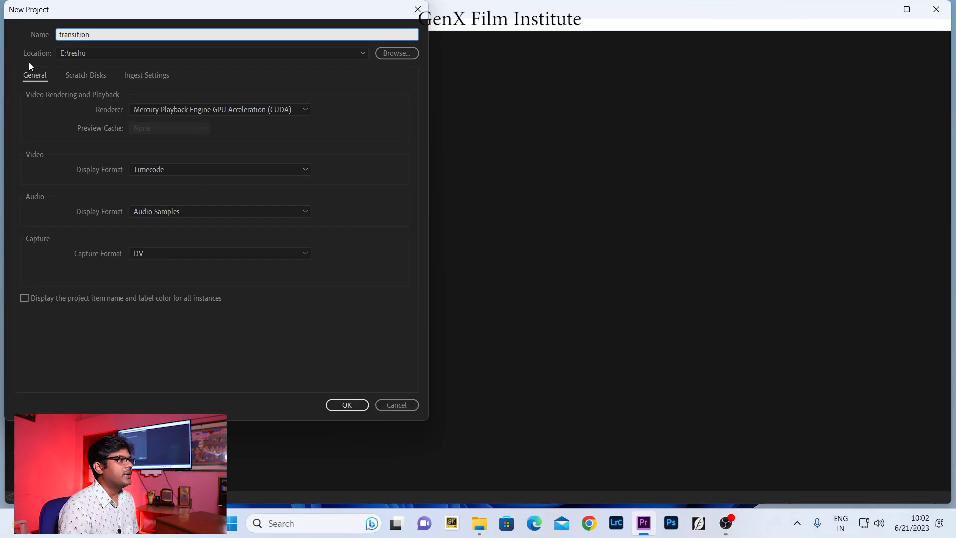
- Set the project location to E:\EDIT\all Premiere Projects and create the project
left_click(391, 56)
double_click(640, 125)
left_click(143, 119)
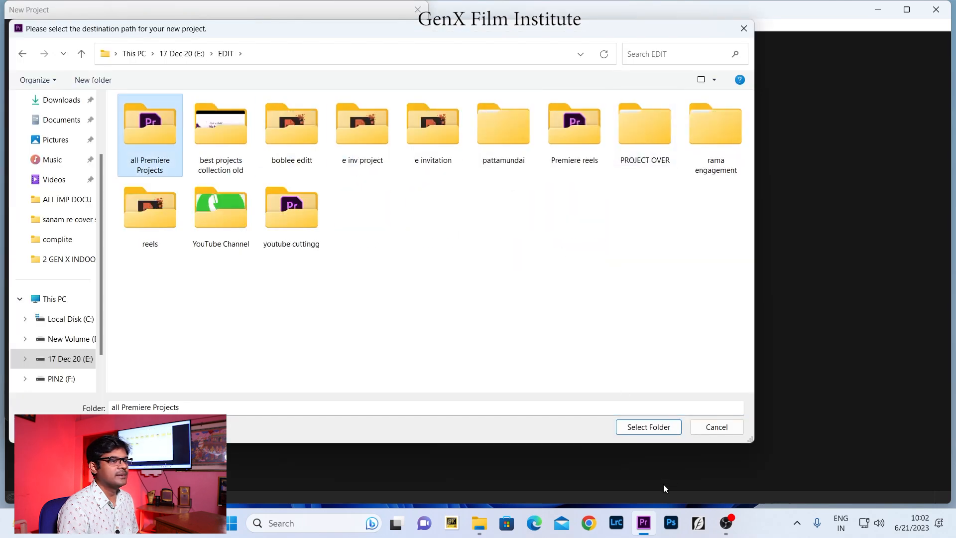
left_click(654, 427)
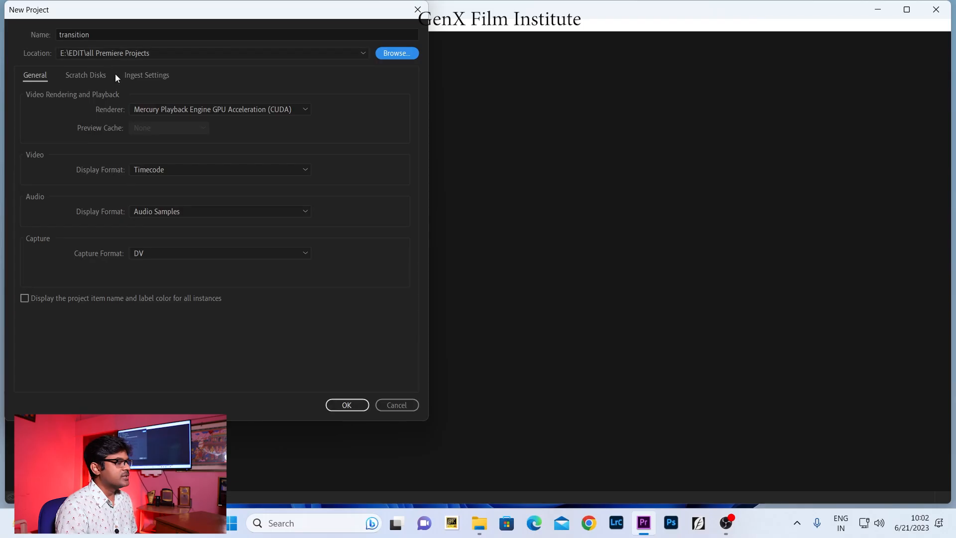
left_click(347, 404)
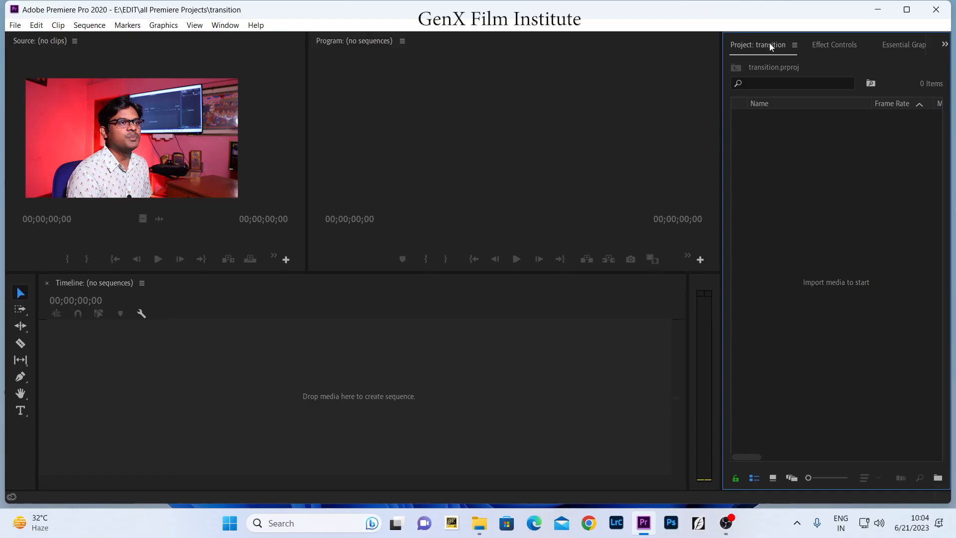
- Import DSC_1600 and DSC_9853 from the Gimbal practise folder on drive E: into the project
double_click(814, 208)
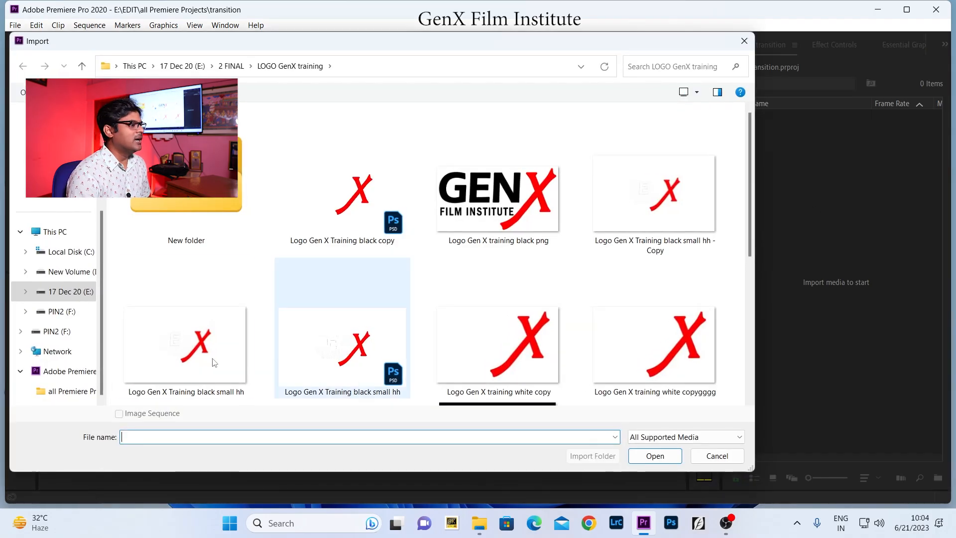
left_click(70, 296)
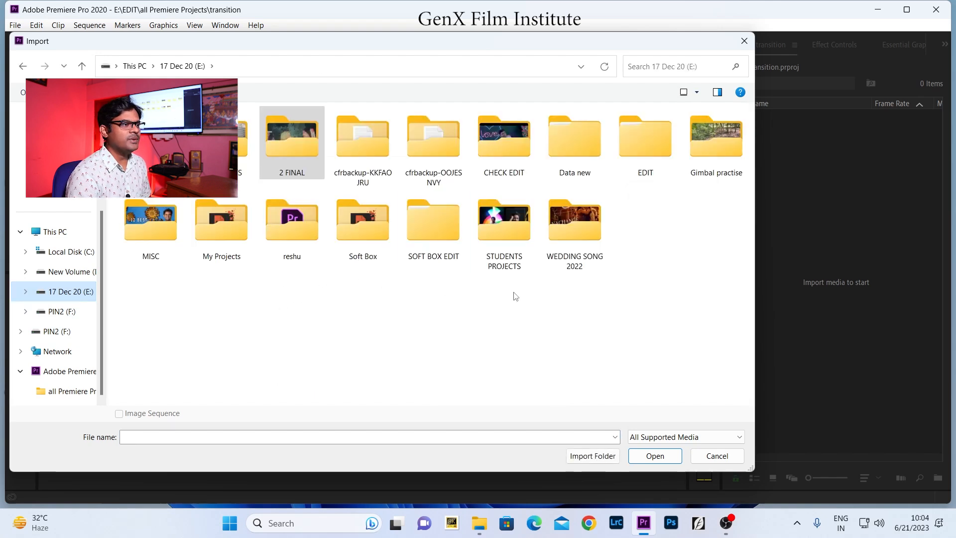
left_click(715, 157)
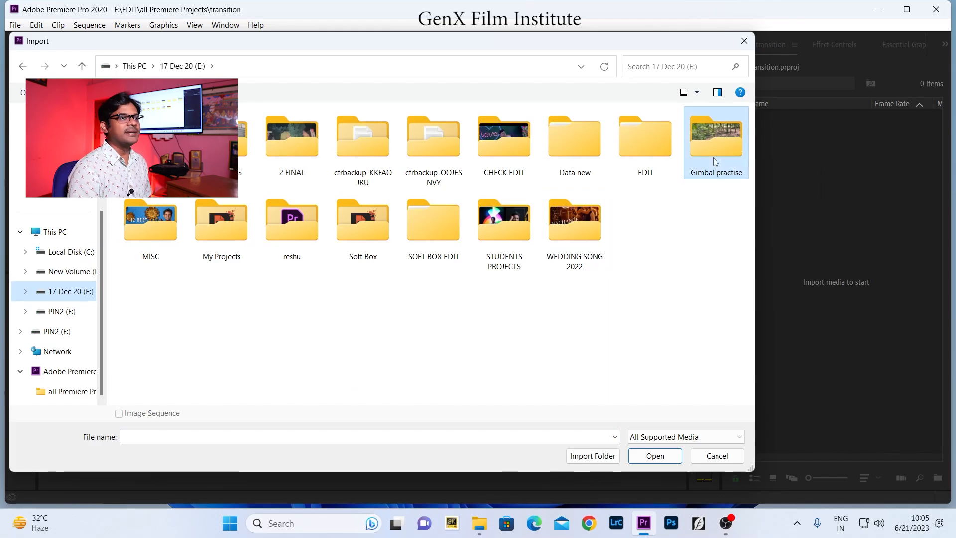
double_click(715, 151)
left_click_drag(313, 225, 155, 144)
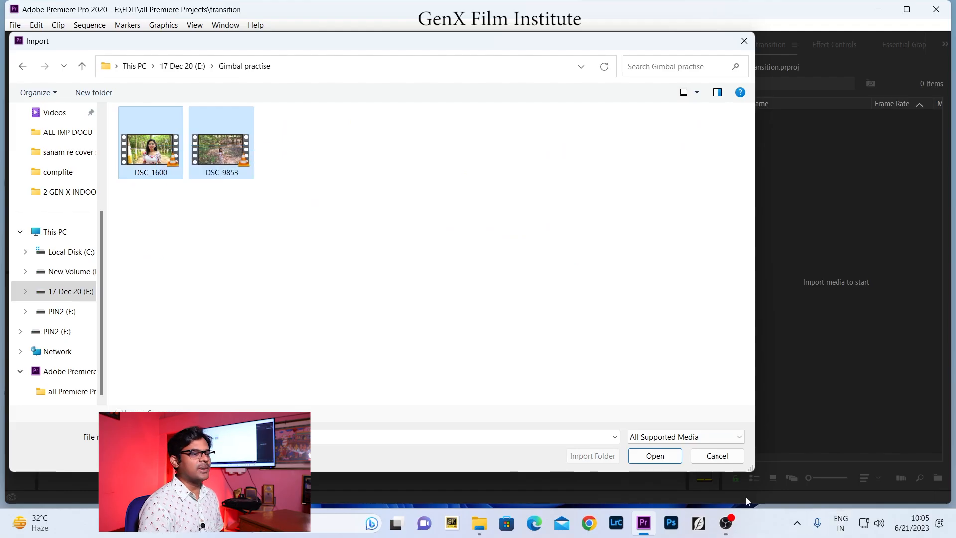
left_click(656, 456)
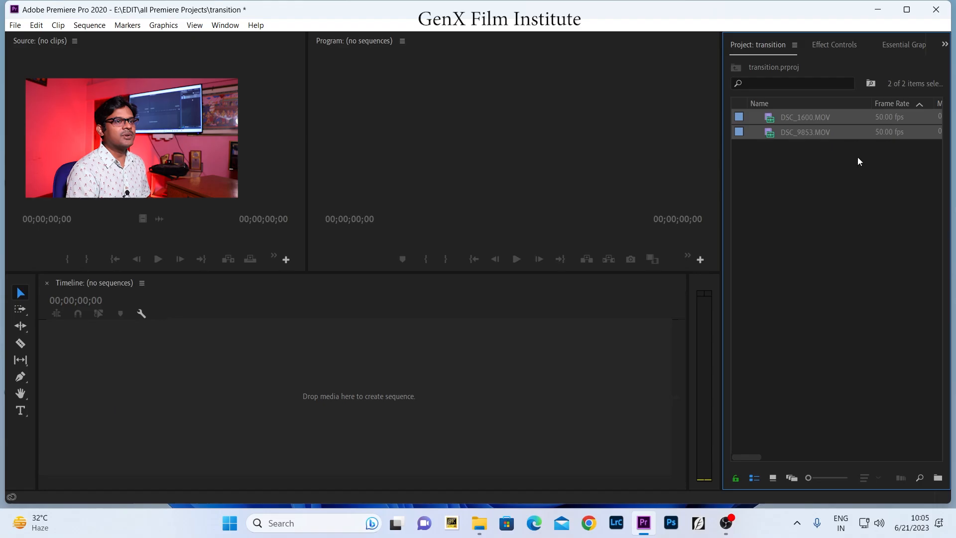
- Create a sequence by placing both imported clips together at the start of the empty timeline
left_click(837, 178)
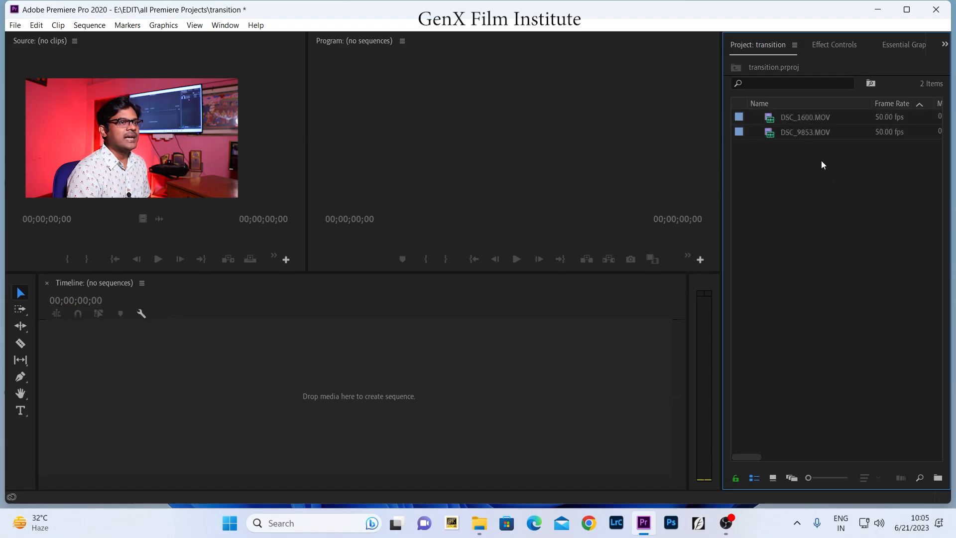
left_click_drag(803, 154, 800, 120)
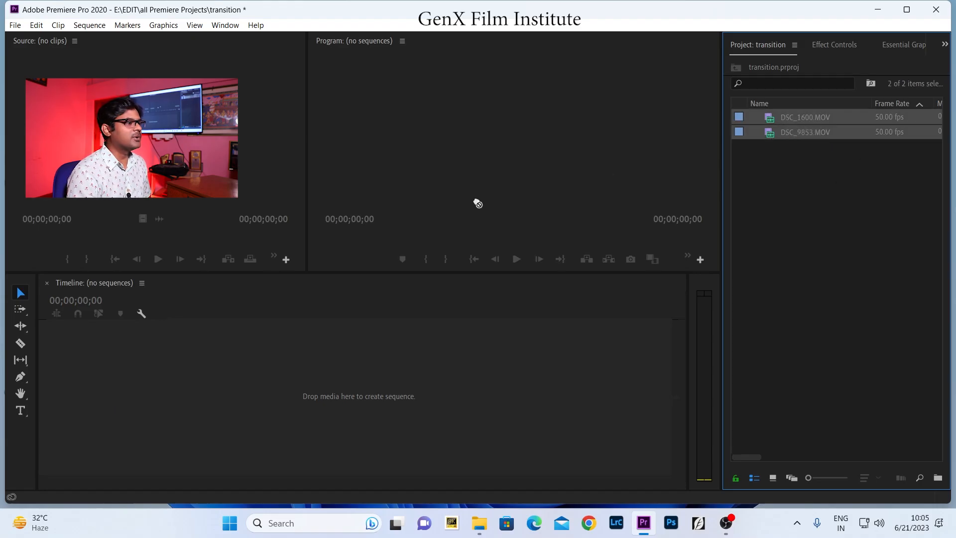
left_click_drag(98, 372, 179, 387)
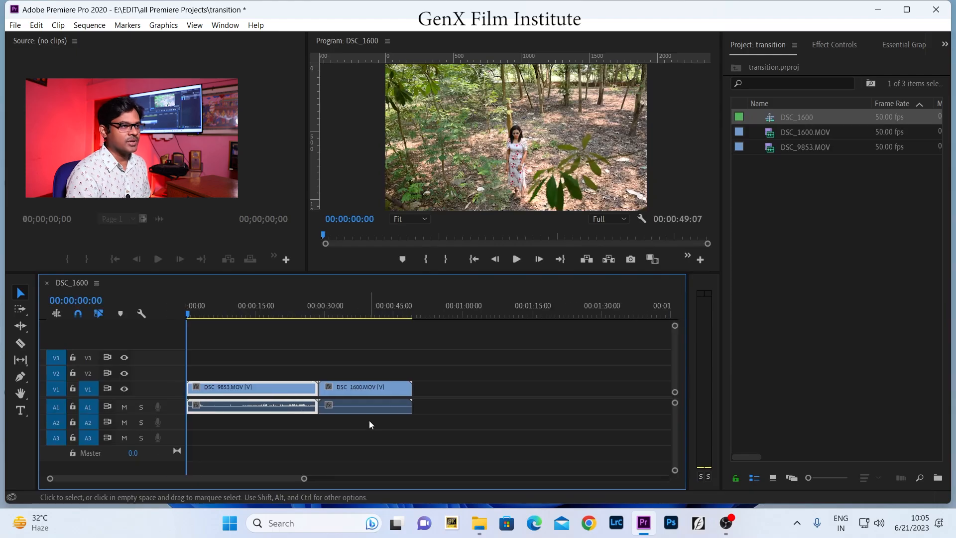
- Scrub through both clips in the timeline and adjust the system volume for playback
left_click_drag(233, 315, 266, 316)
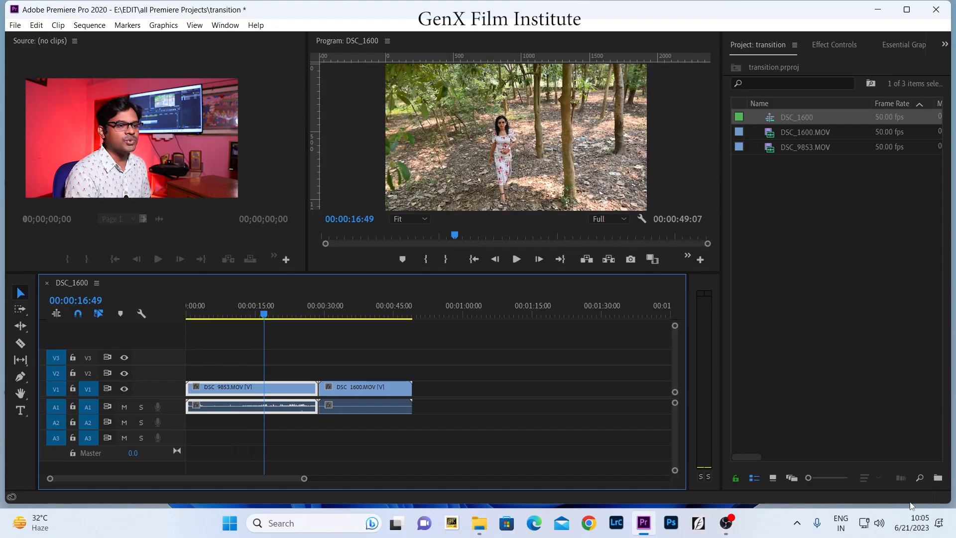
left_click(869, 523)
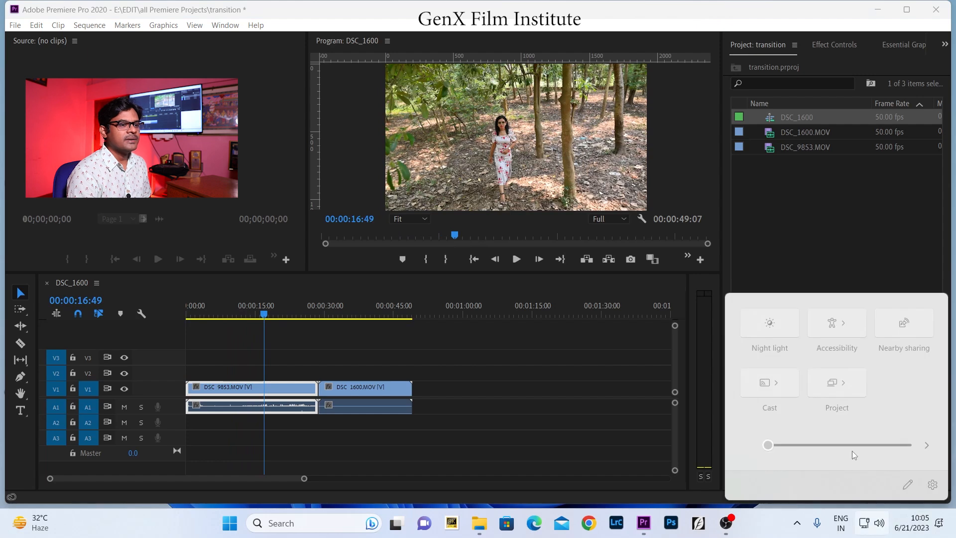
left_click_drag(871, 453, 824, 454)
left_click_drag(331, 314, 350, 313)
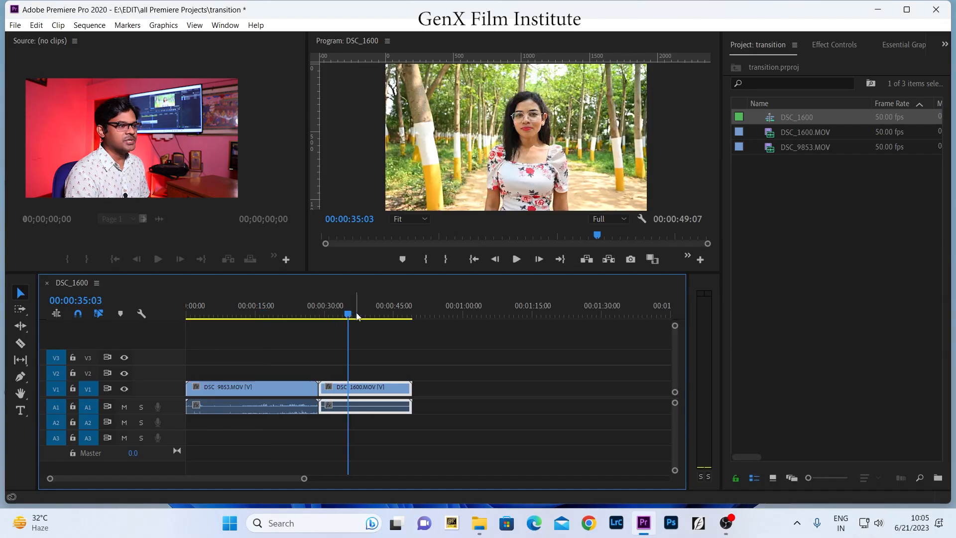
- Move DSC_9853.MOV after DSC_1600.MOV and ripple delete the empty gap at the start of the timeline
left_click(254, 344)
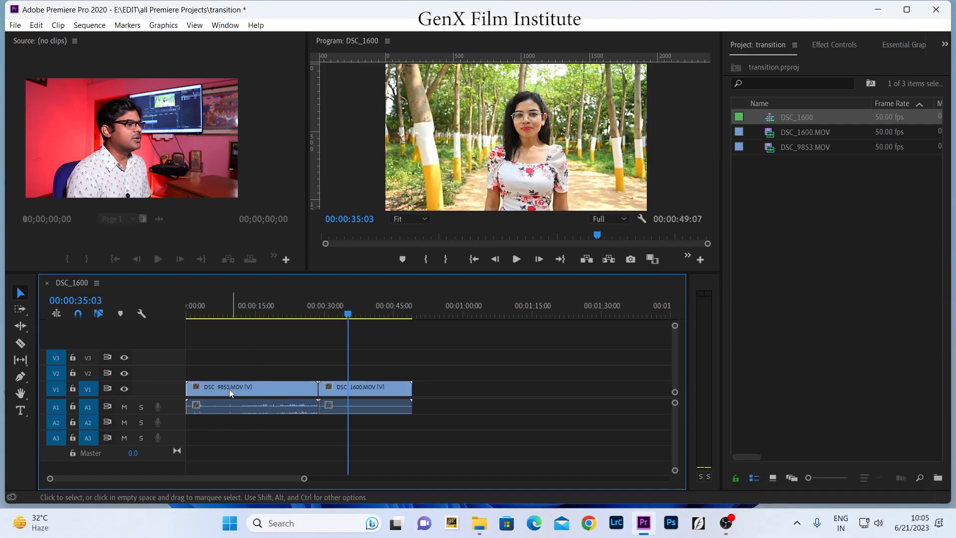
left_click(230, 393)
left_click_drag(215, 392, 444, 398)
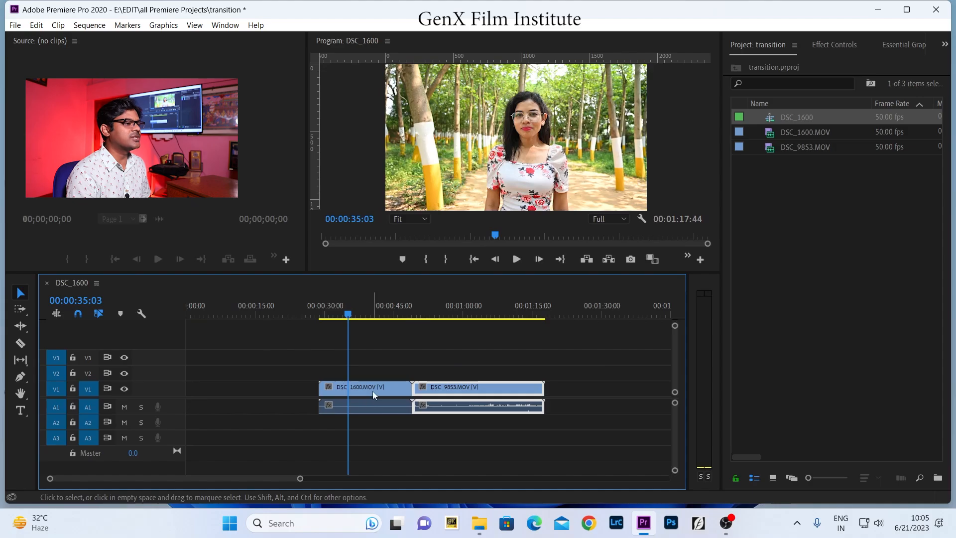
right_click(265, 391)
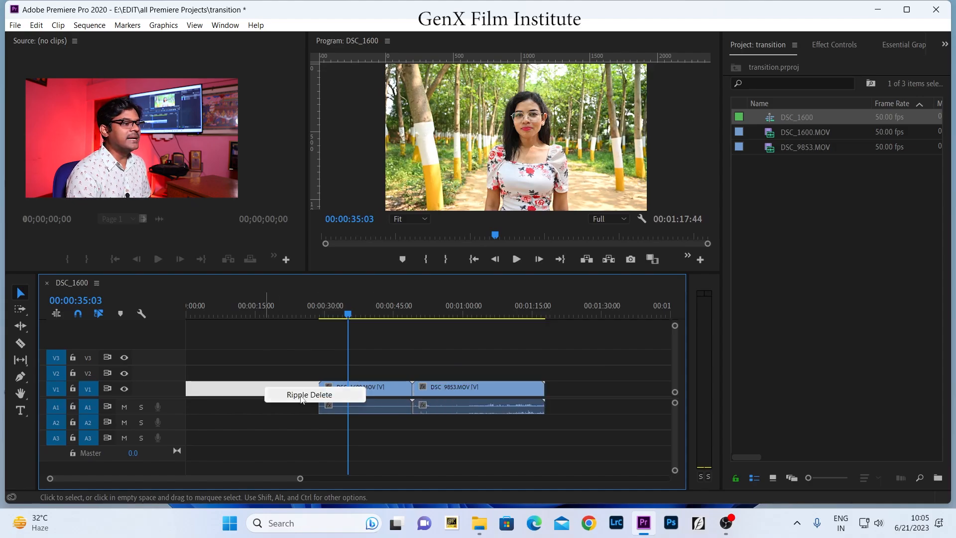
left_click(302, 396)
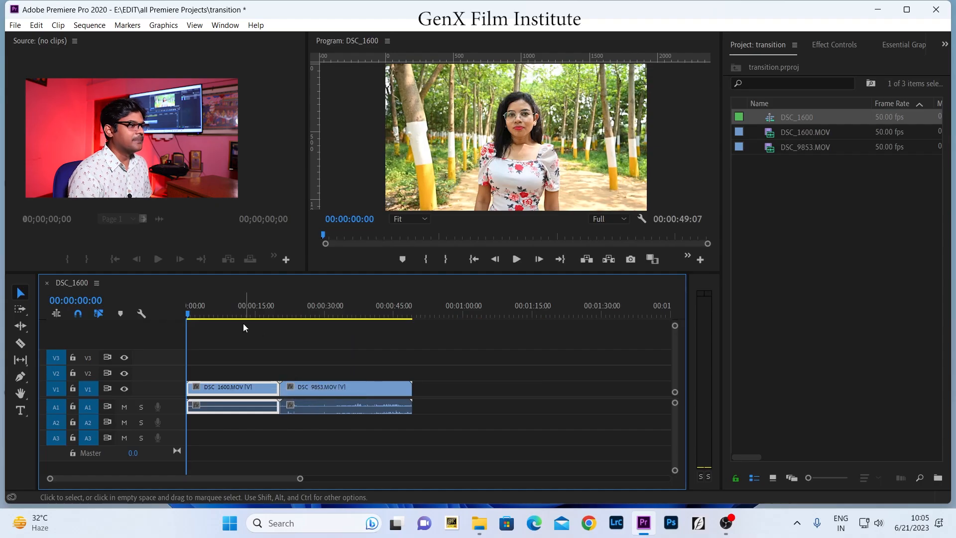
- Play the sequence across both clips and step back through the frames to examine where the DSC_9853.MOV shot should begin
left_click(231, 314)
left_click_drag(231, 315, 273, 312)
key("space")
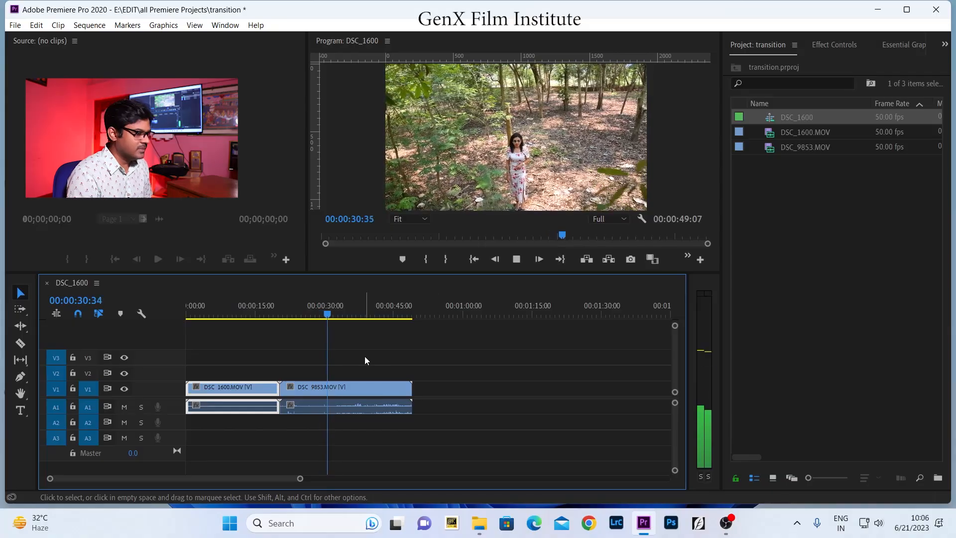
key("space")
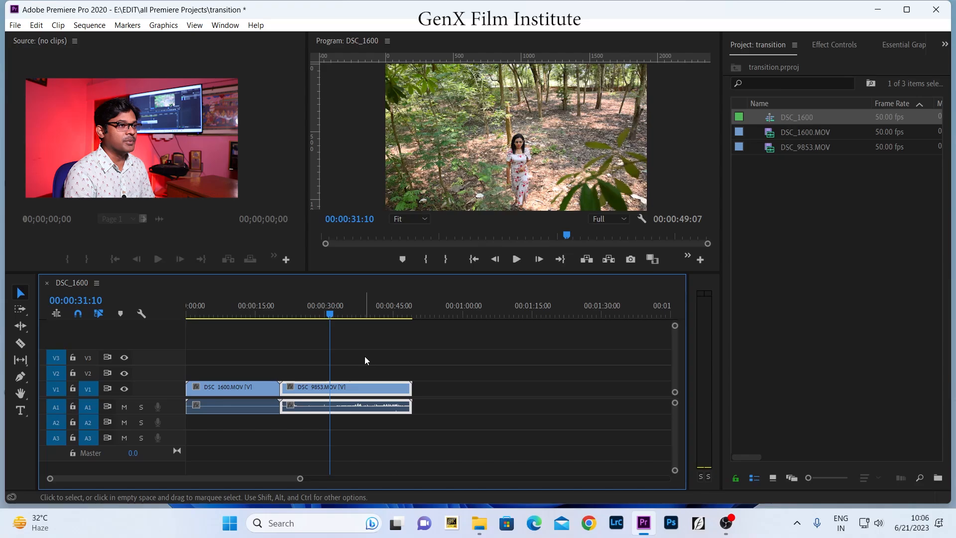
key("Left")
key("Left")
key("Left")
key("Left")
key("Left")
key("Left")
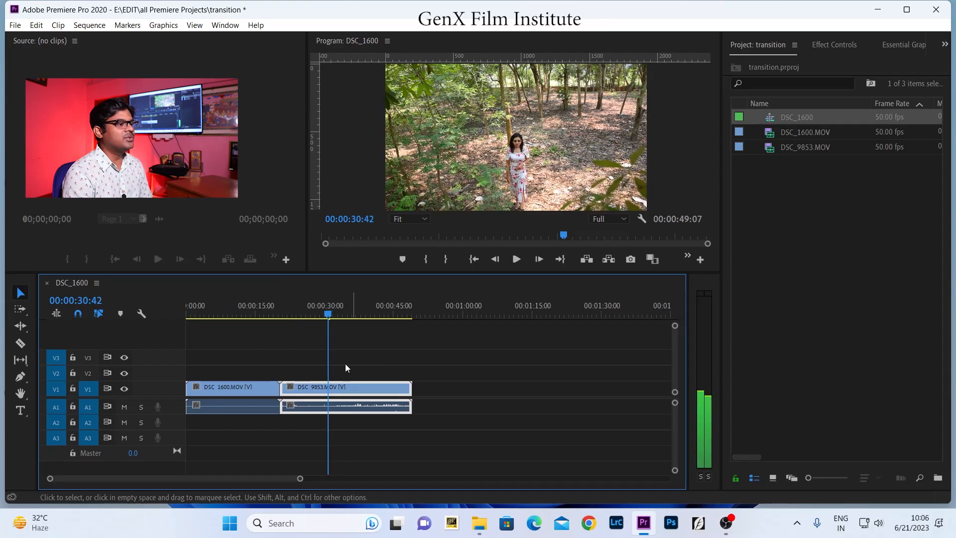
- Shift DSC_9853.MOV later to leave a gap after DSC_1600.MOV, and cut away its opening part up to 00:00:39:01
left_click_drag(332, 396, 367, 396)
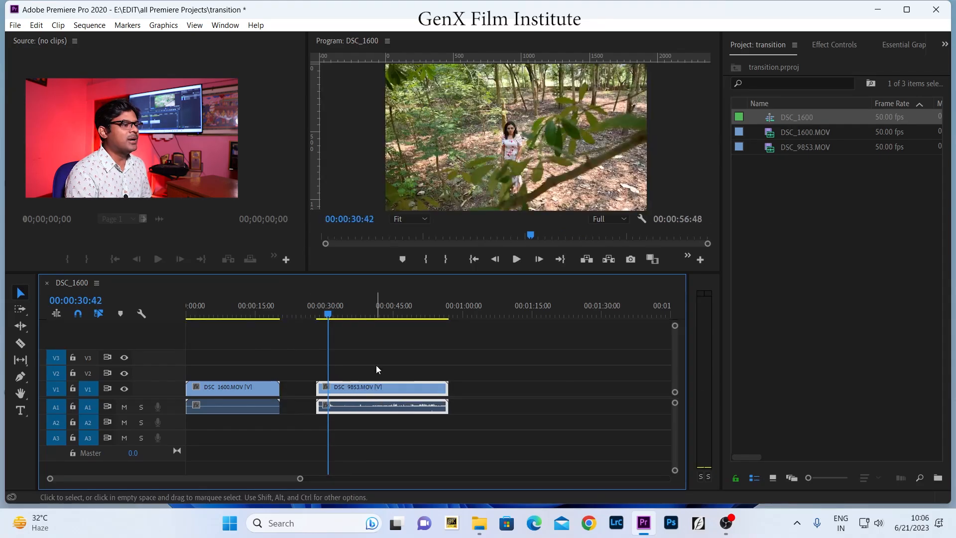
left_click(319, 316)
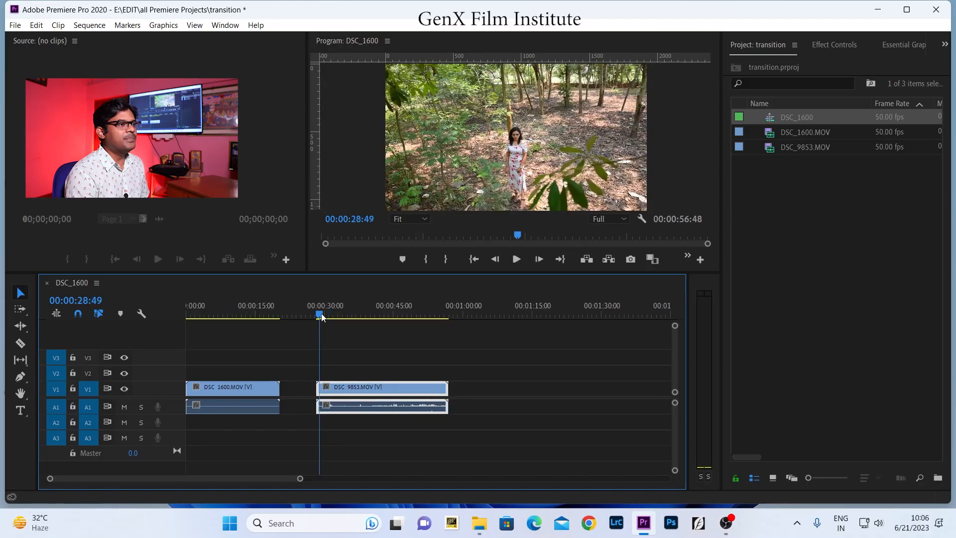
key("space")
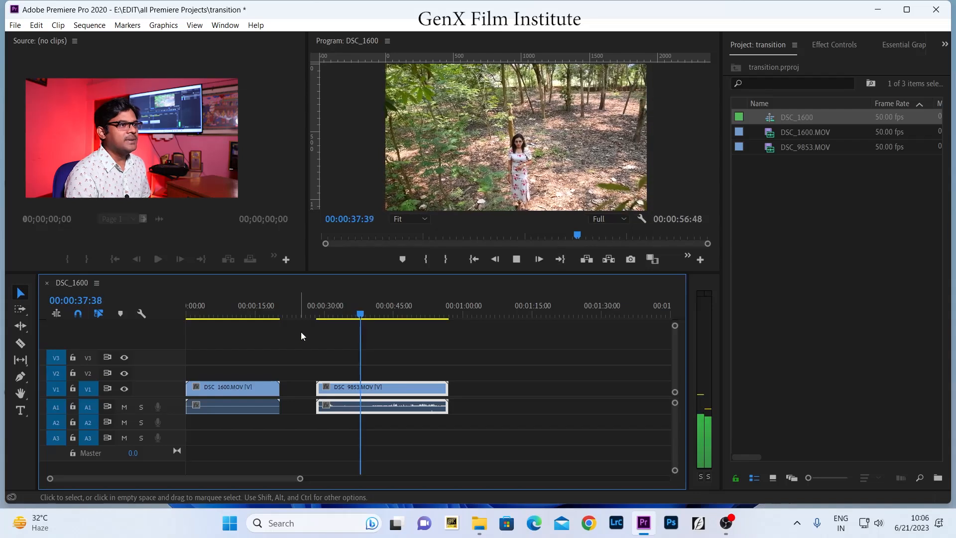
key("space")
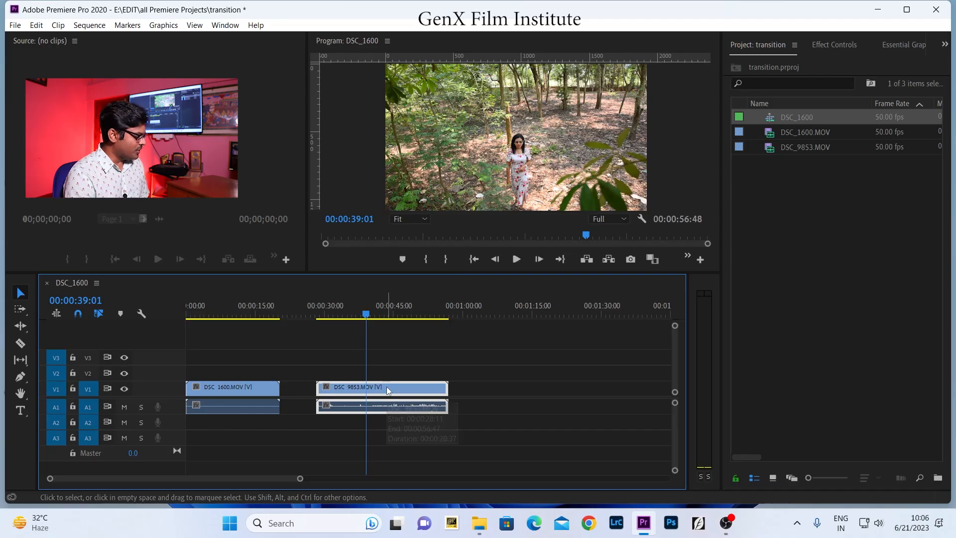
key("ctrl+k")
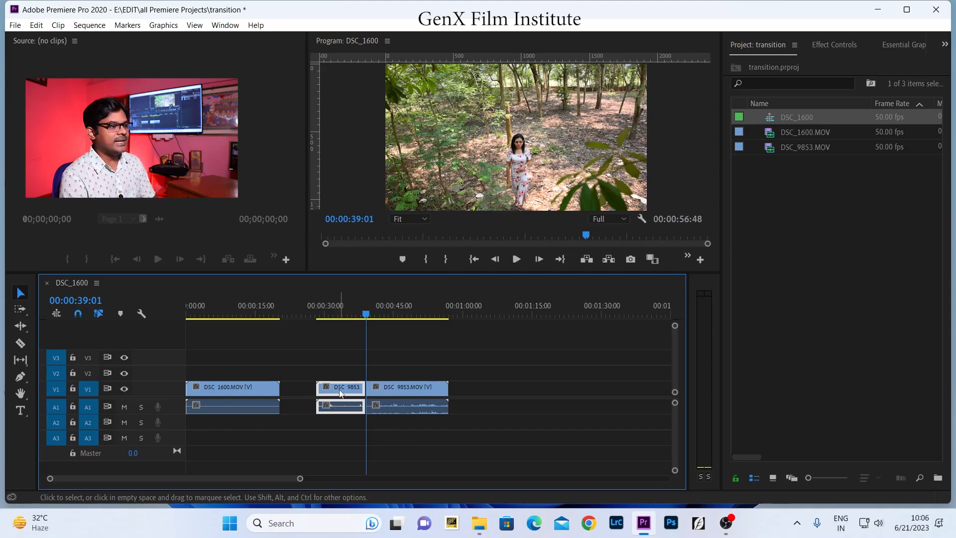
key("Delete")
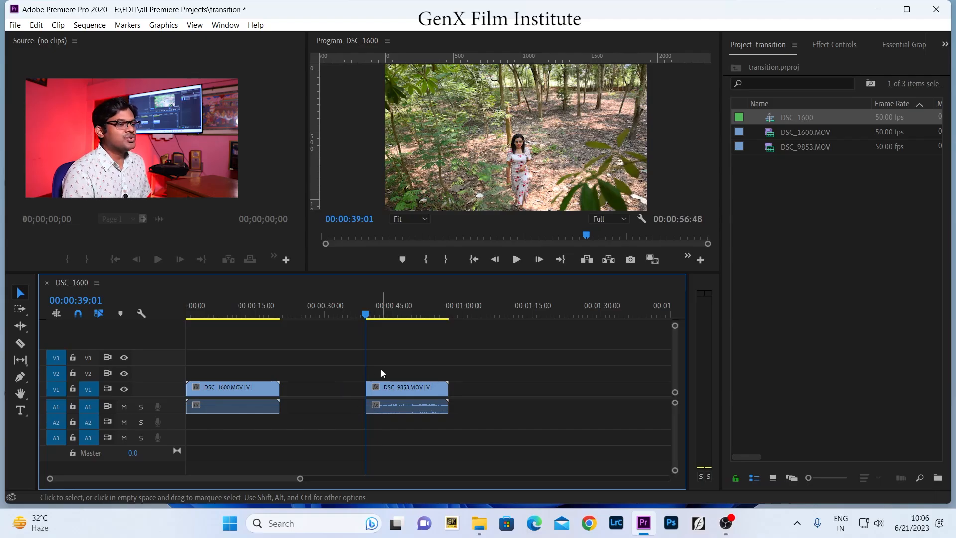
- Play DSC_9853.MOV and step back to find its end point, split it at 00:00:50:39, and delete the remainder
key("space")
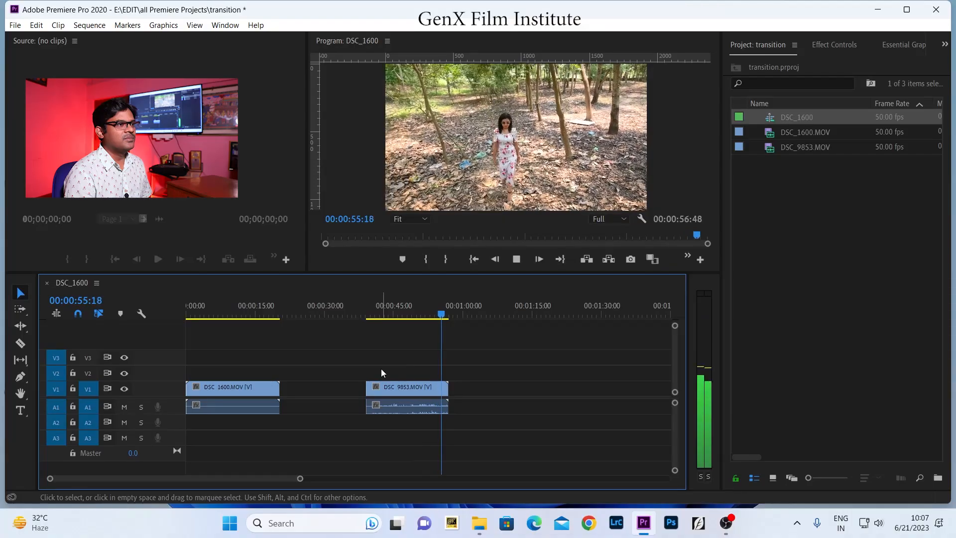
key("space")
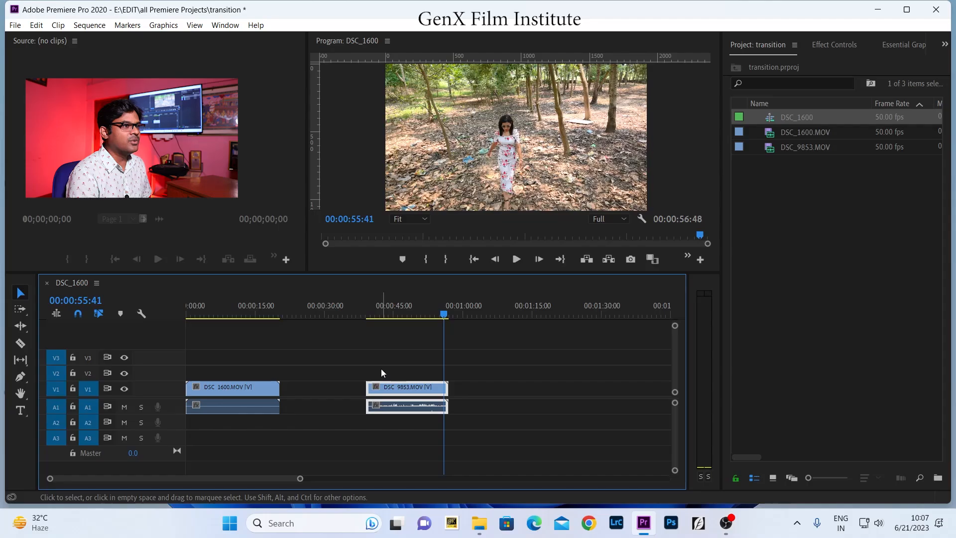
key("Left")
key("Left")
key("Left")
key("Left")
key("Left")
key("Left")
key("Left")
key("Left")
key("Left")
key("Left")
key("Left")
key("Left")
key("Left")
key("Left")
key("Left")
key("Left")
key("Left")
key("Left")
key("Left")
key("Left")
key("Left")
key("Left")
key("Left")
key("Left")
key("Left")
key("Left")
key("Left")
key("Left")
key("Left")
key("Left")
key("Left")
key("Left")
key("Left")
key("Left")
key("Left")
key("Left")
key("Left")
key("Left")
key("Left")
key("Left")
key("Left")
key("Left")
key("Left")
key("Left")
key("Left")
key("Left")
key("Left")
key("Left")
key("Left")
key("Left")
key("Left")
key("Left")
key("Left")
key("Left")
key("Left")
key("Left")
key("Left")
key("Left")
key("Left")
key("Left")
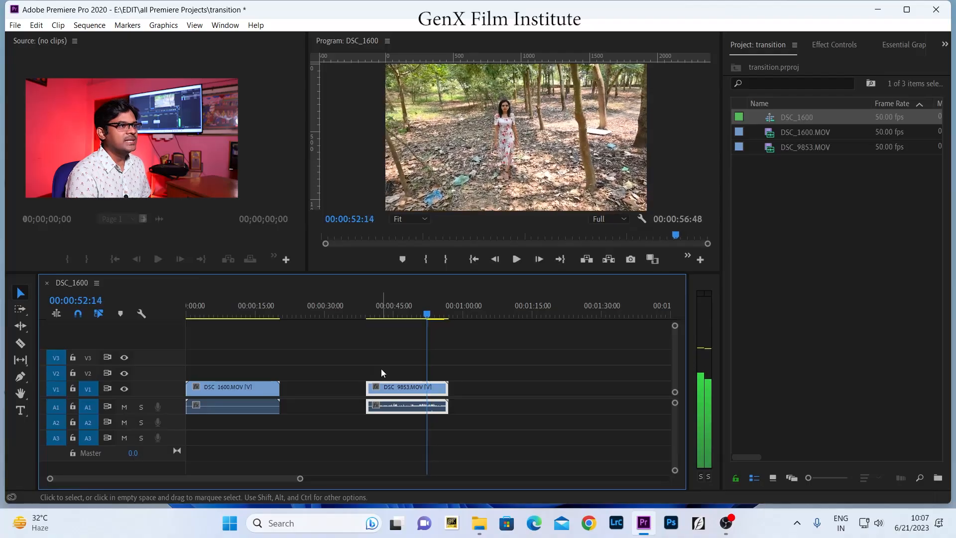
key("Left")
key("Left")
key("Left")
key("Left")
key("Left")
key("Left")
key("Left")
key("Left")
key("Left")
key("Left")
key("Left")
key("Left")
key("Left")
key("Left")
key("Left")
key("Left")
key("Left")
key("Left")
key("Left")
key("Left")
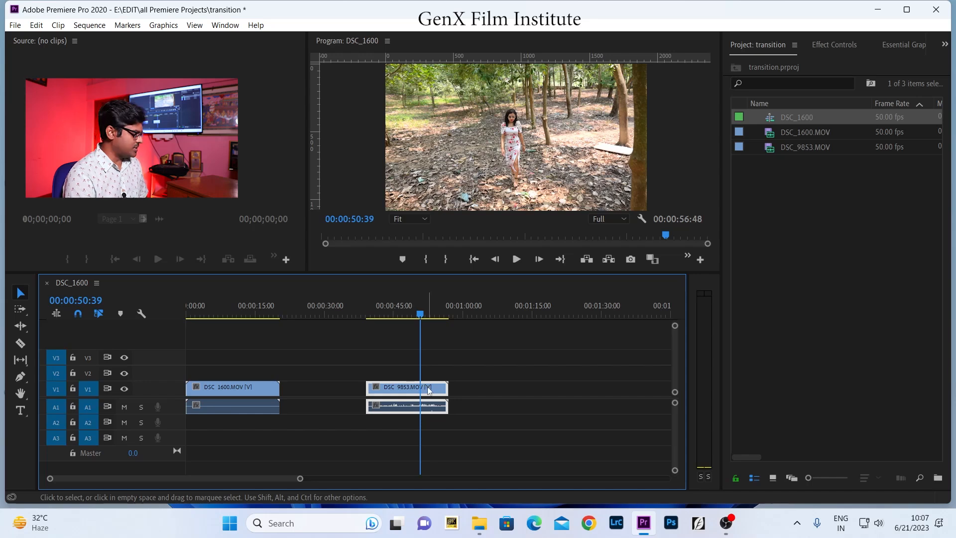
key("ctrl+k")
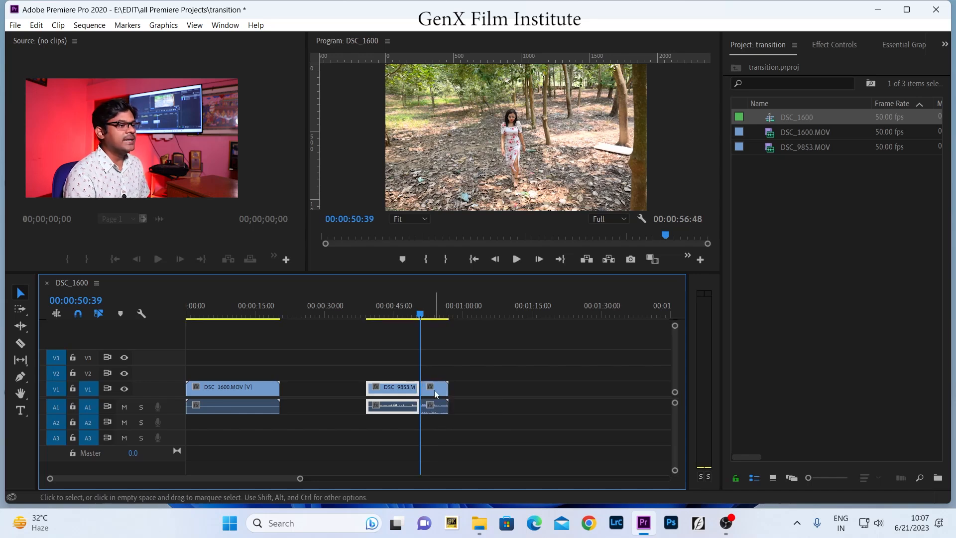
left_click(435, 394)
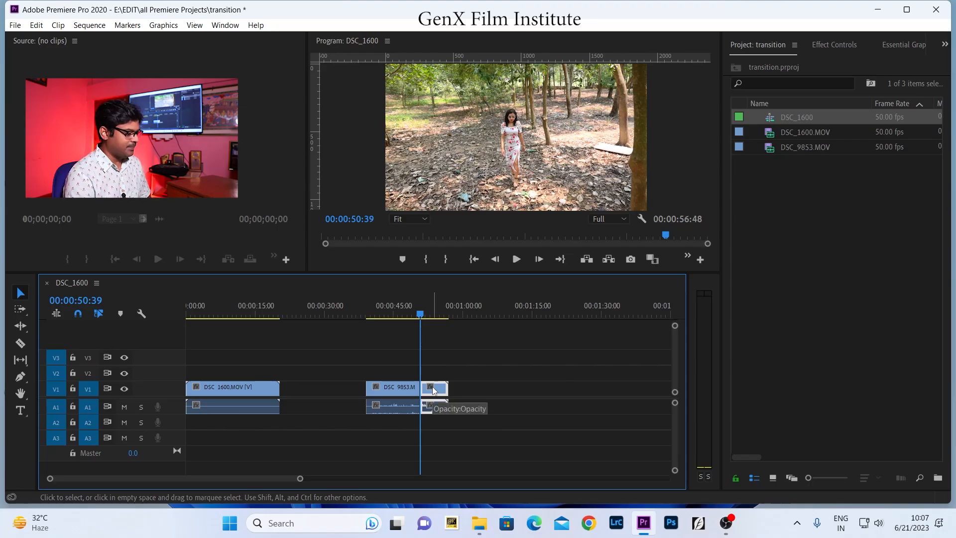
key("Delete")
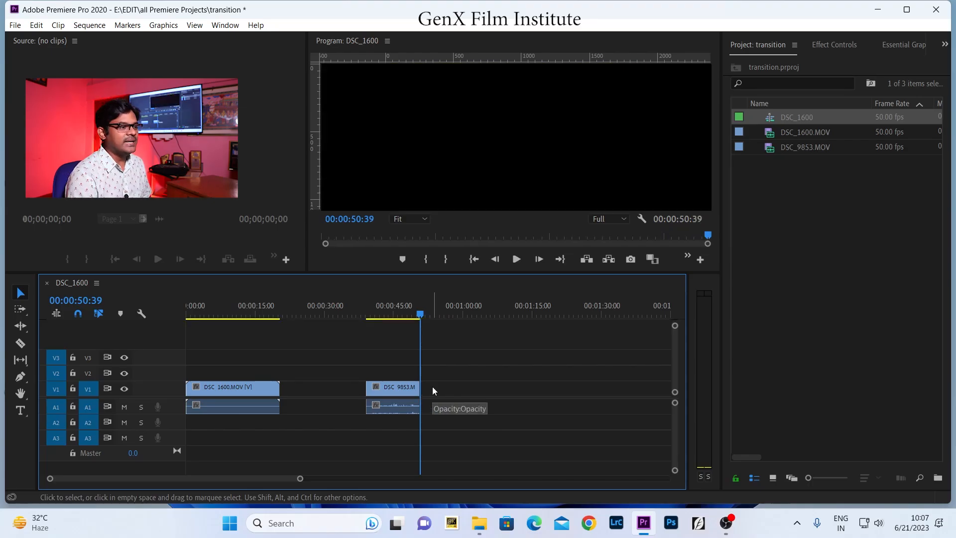
- Play DSC_1600.MOV from the sequence start and cut away its opening part up to 00:00:08:25
left_click_drag(366, 309, 403, 331)
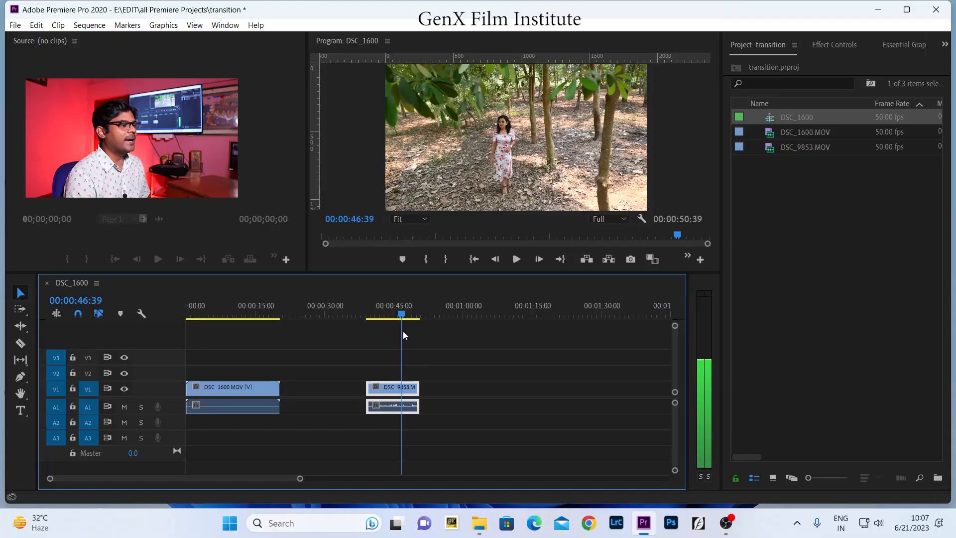
key("Home")
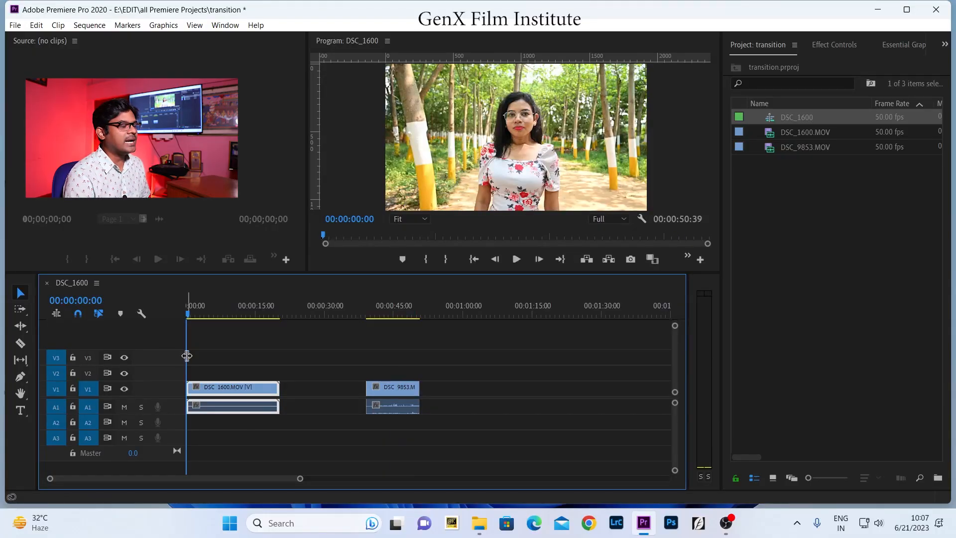
key("space")
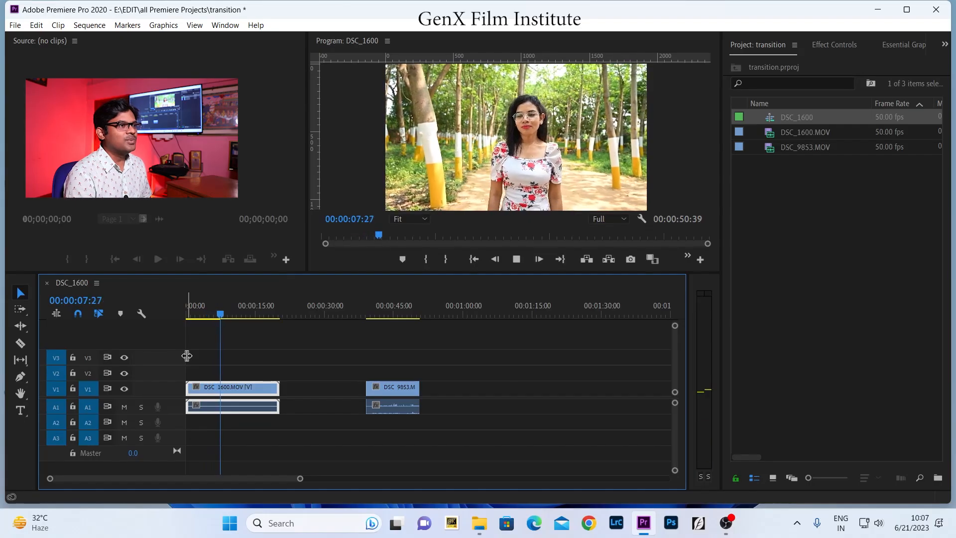
key("space")
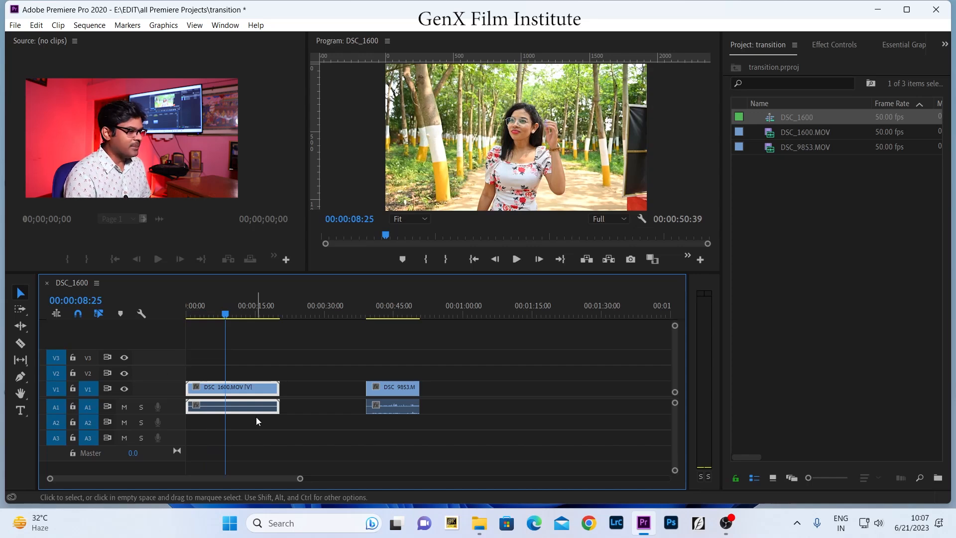
key("ctrl+k")
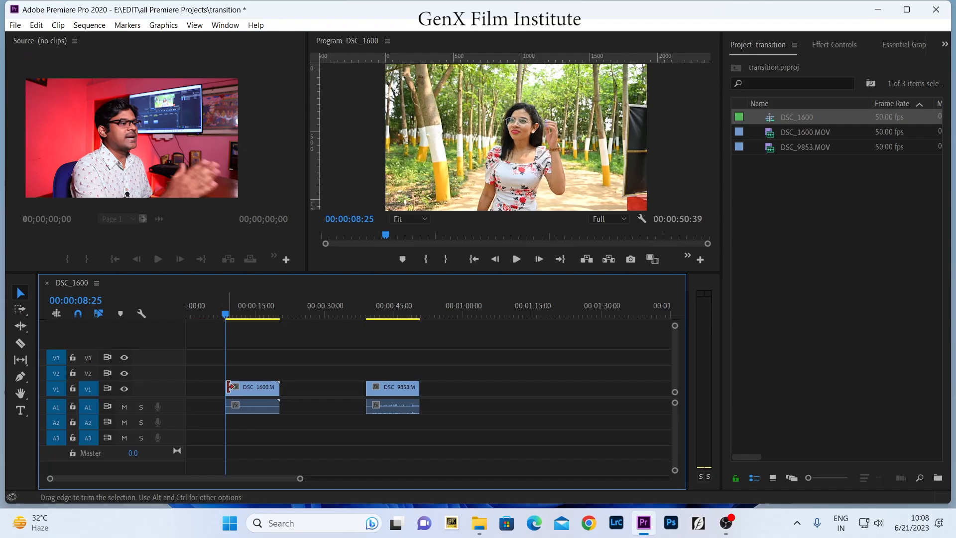
- Find the end point of the DSC_1600.MOV shot, split it at 00:00:16:47, and delete the part after it
key("space")
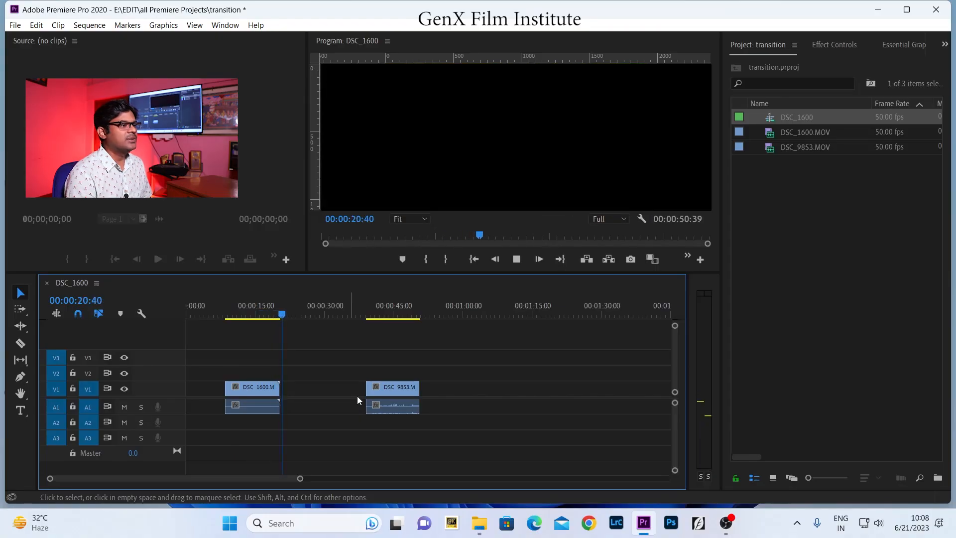
left_click(269, 313)
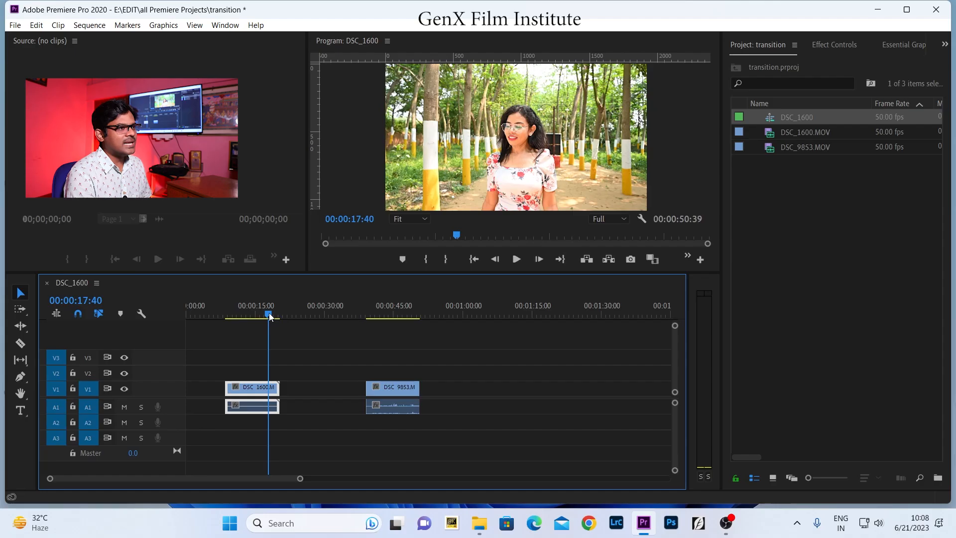
key("j")
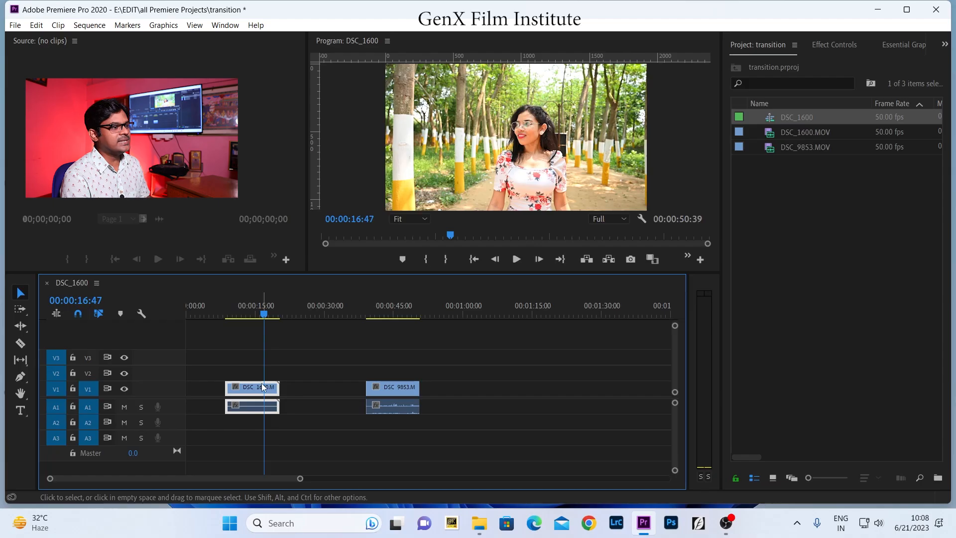
key("ctrl+k")
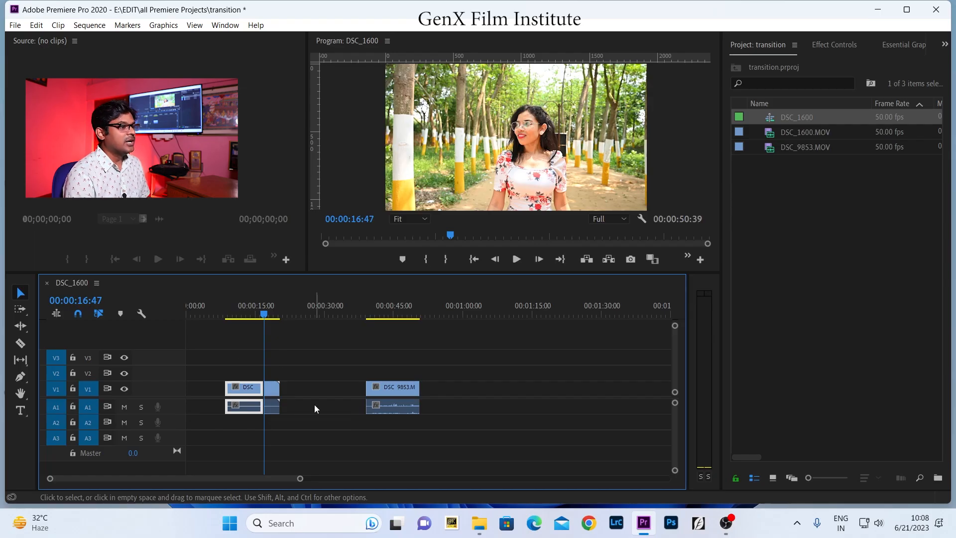
left_click(272, 392)
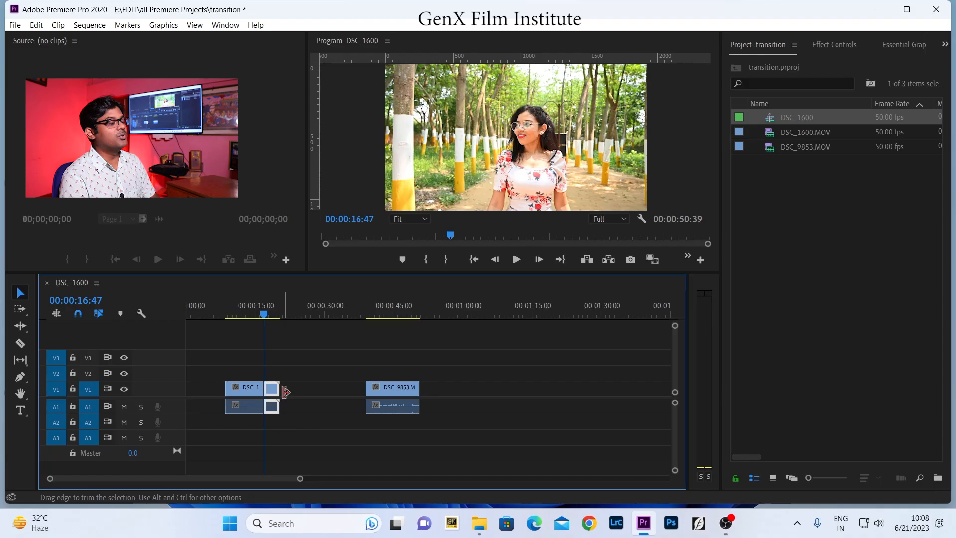
key("Delete")
- Ripple delete the gap before DSC_1600.MOV and the gap between the two clips so they play back to back
left_click_drag(247, 313, 414, 345)
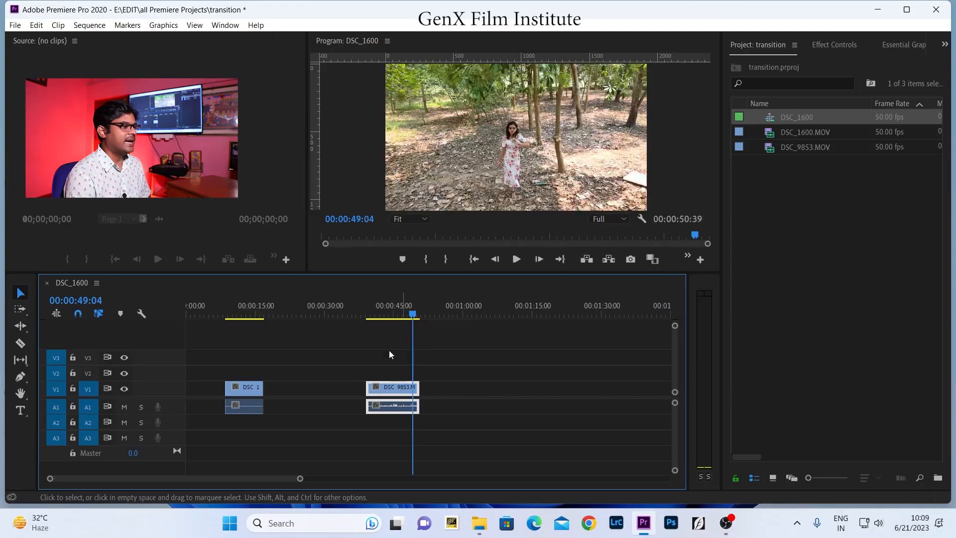
right_click(205, 387)
left_click(237, 393)
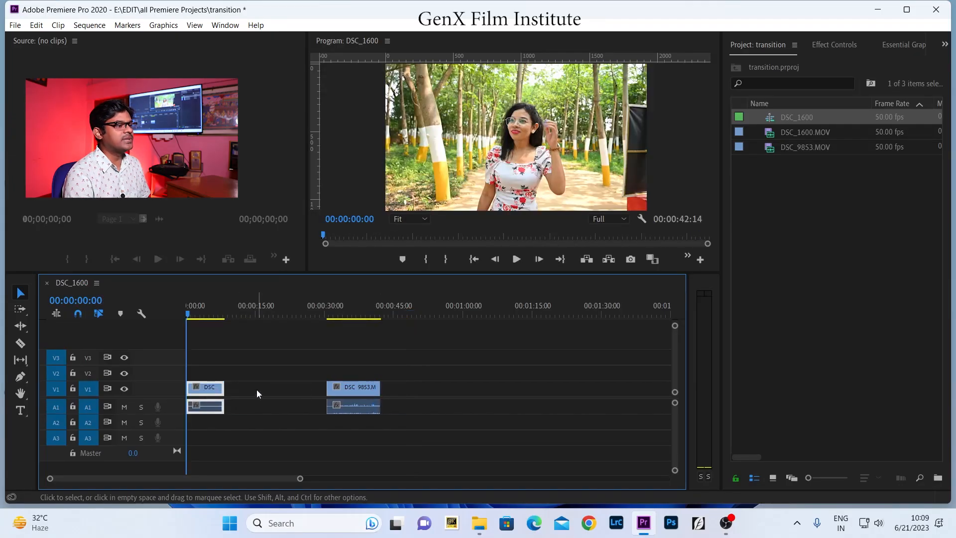
right_click(256, 390)
left_click(302, 398)
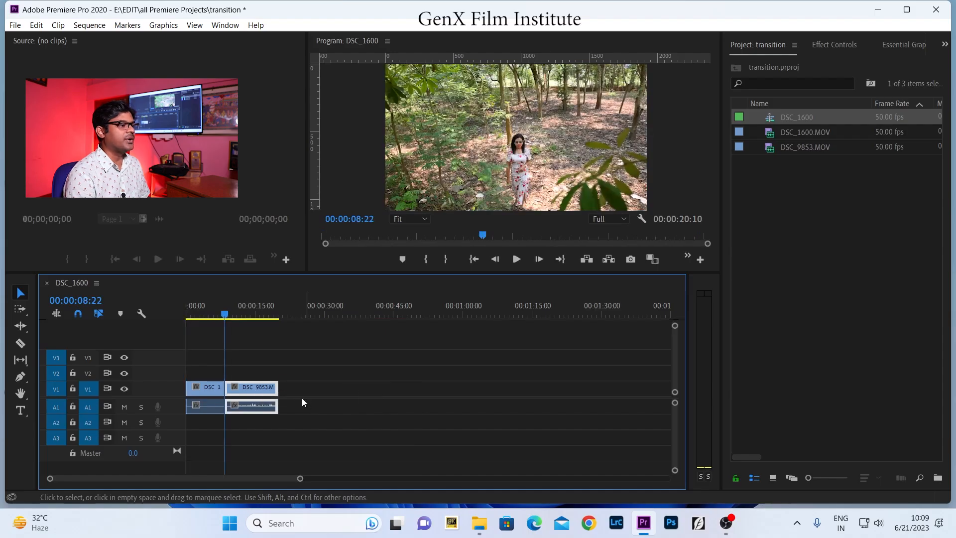
- Fit the whole sequence in the timeline and play repeatedly across the cut to examine how DSC_1600.MOV leads into DSC_9853.MOV
left_click(214, 306)
key("space")
key("backslash")
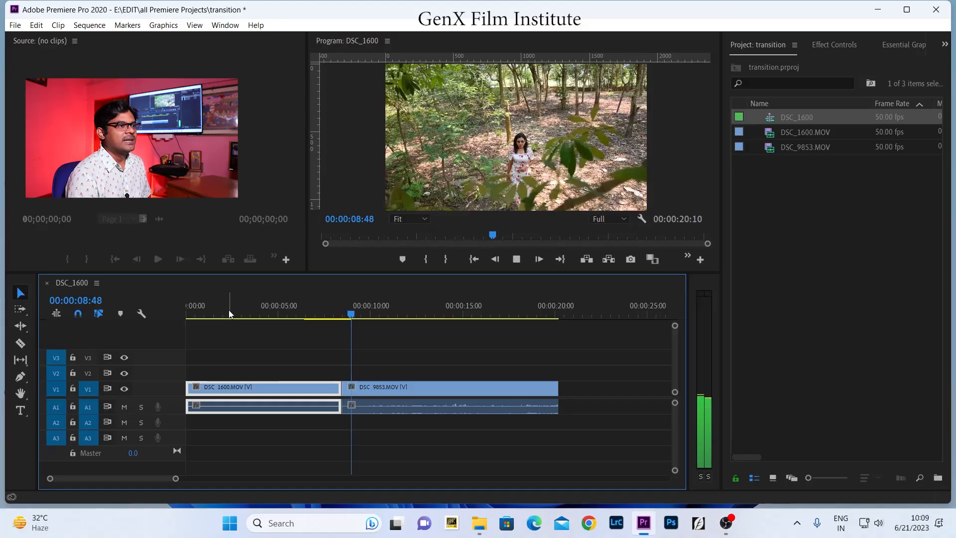
left_click(324, 313)
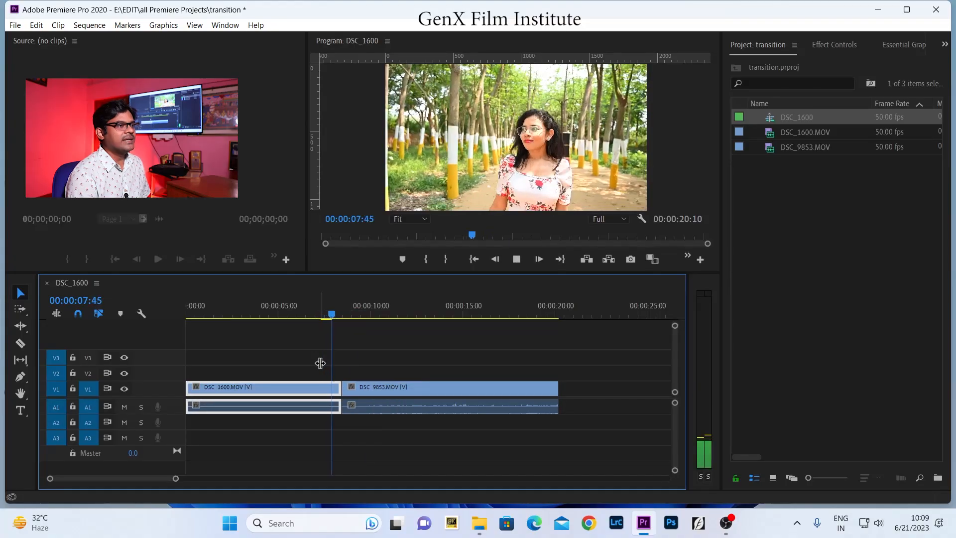
left_click(319, 314)
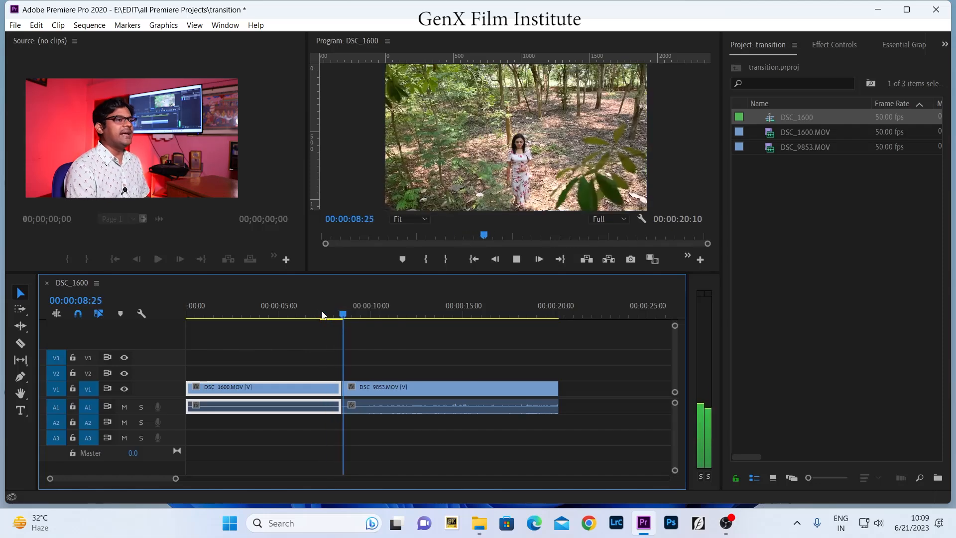
left_click(323, 315)
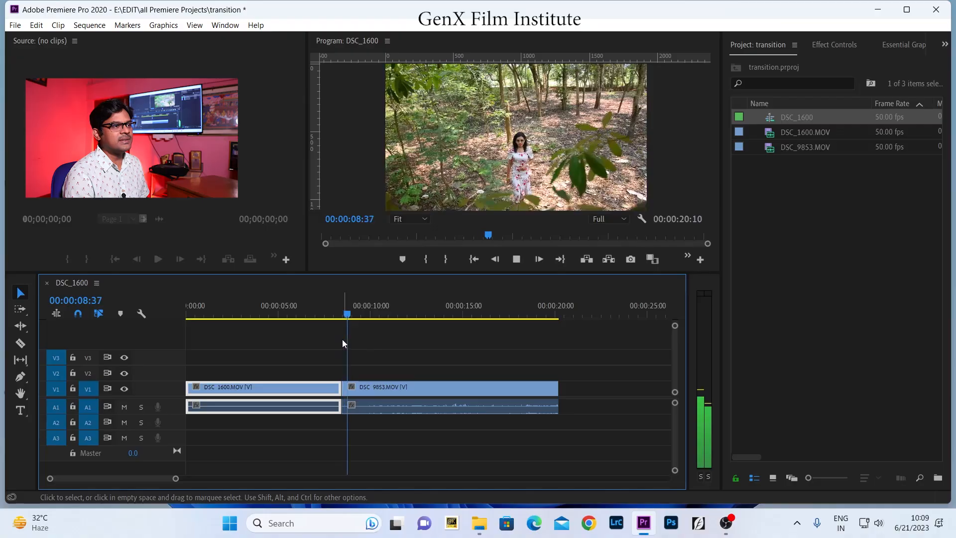
left_click(330, 312)
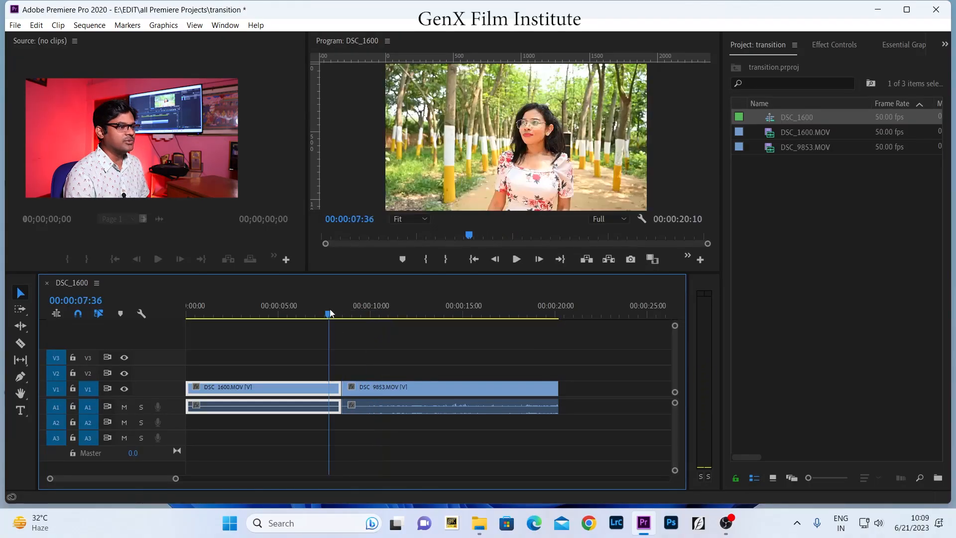
key("space")
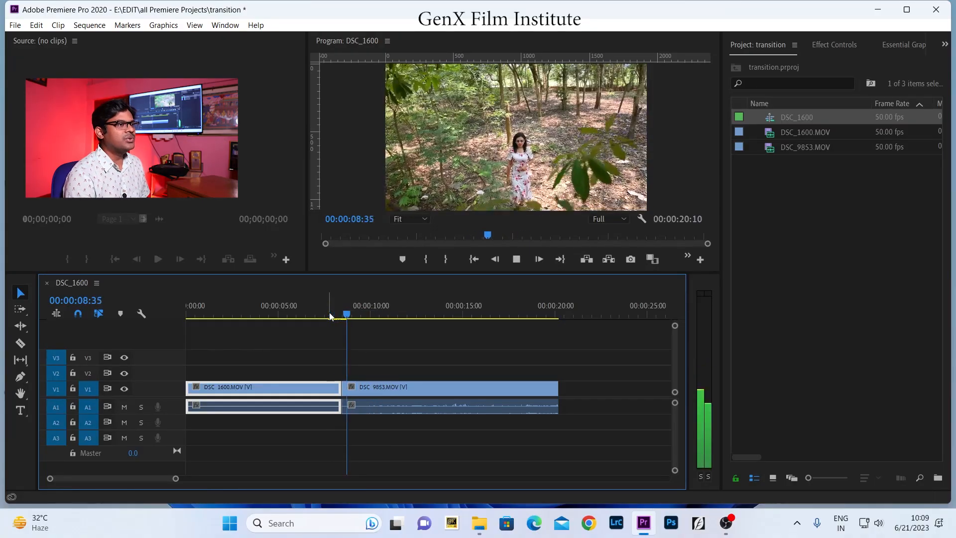
left_click(320, 316)
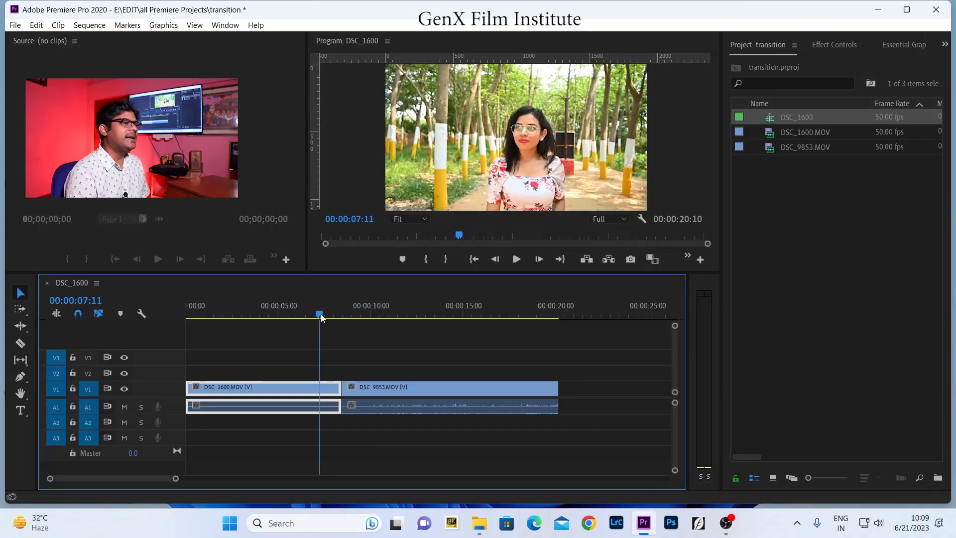
key("space")
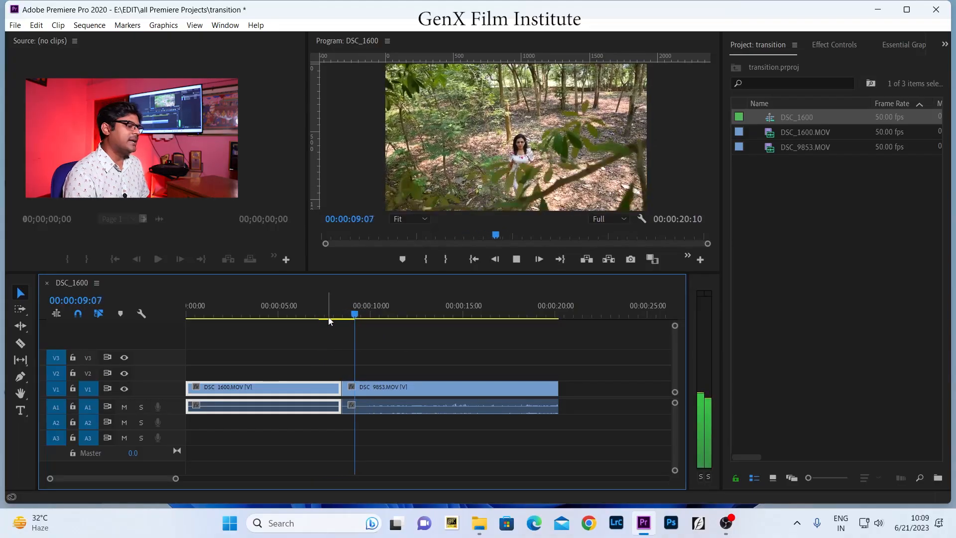
left_click(313, 314)
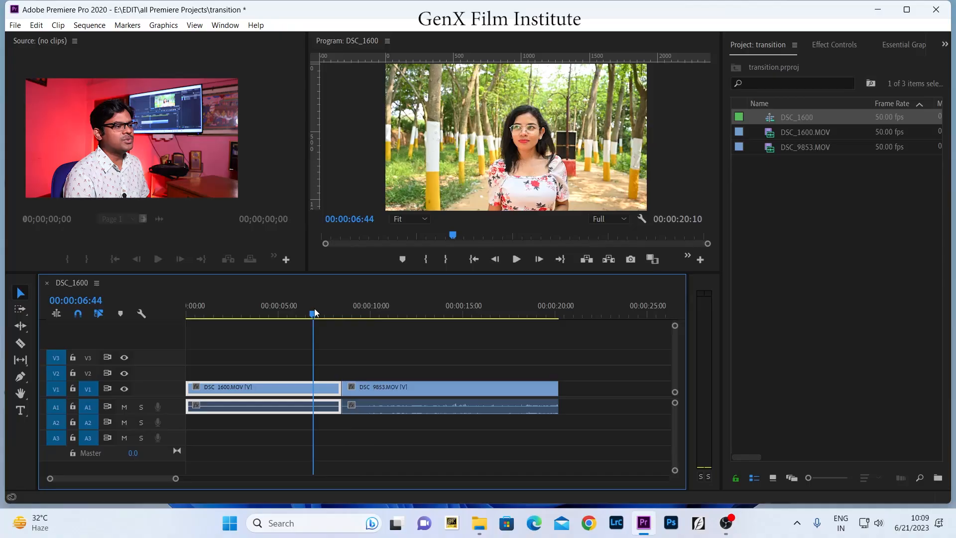
key("space")
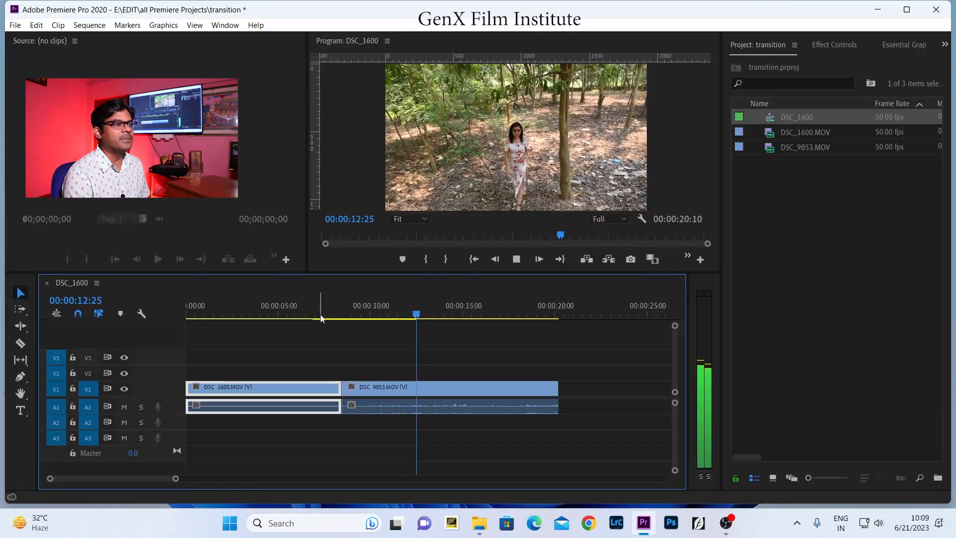
left_click(321, 316)
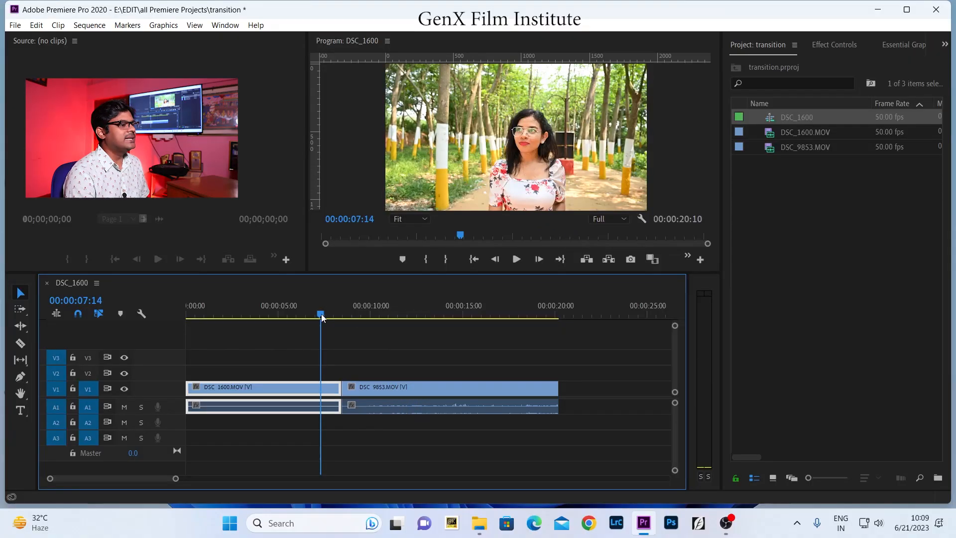
key("space")
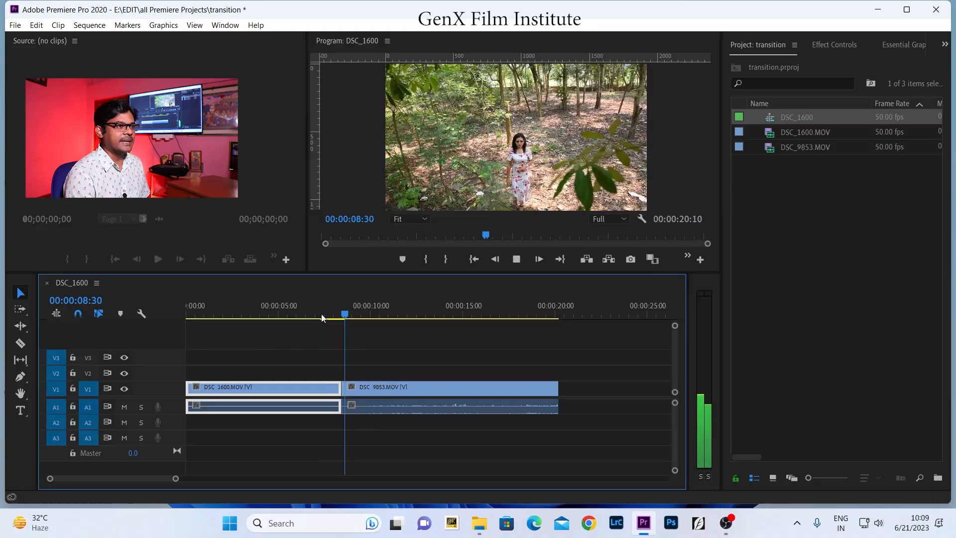
left_click(324, 316)
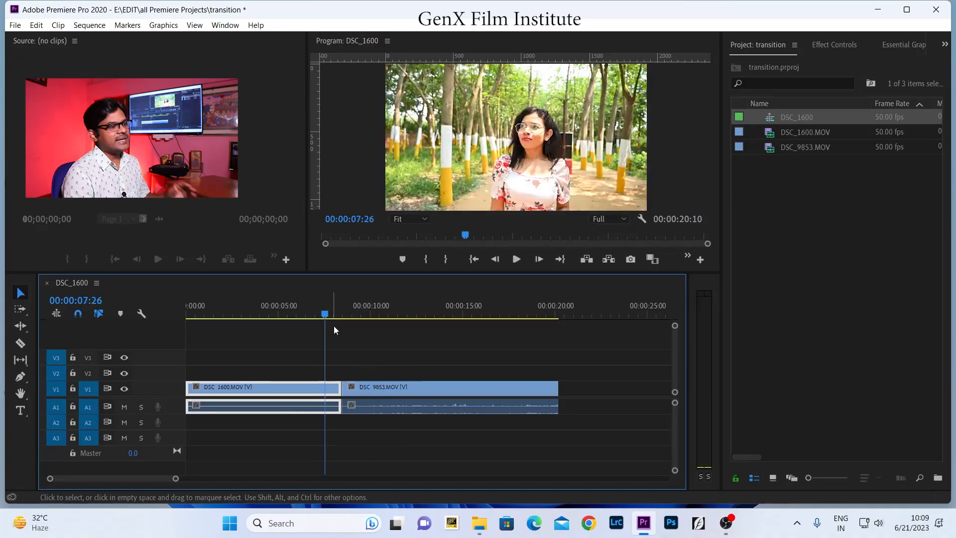
left_click_drag(346, 318, 319, 319)
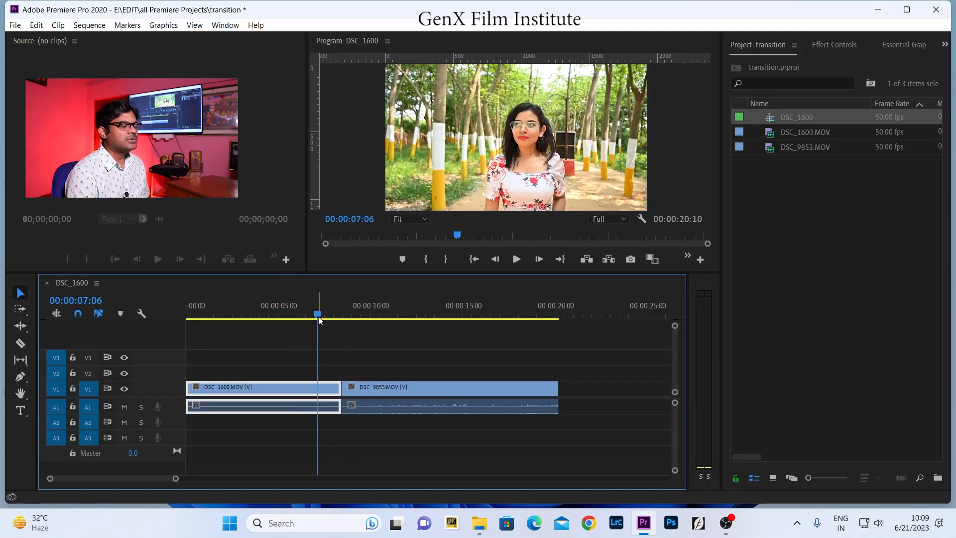
- Apply the default video and audio transitions at the cut between DSC_1600.MOV and DSC_9853.MOV, and place the playhead on that cut
right_click(339, 388)
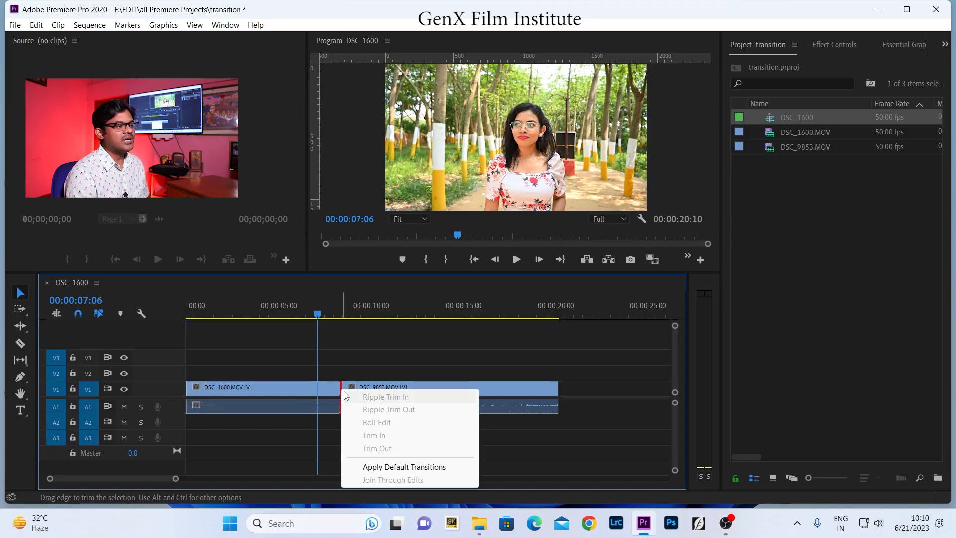
left_click(405, 467)
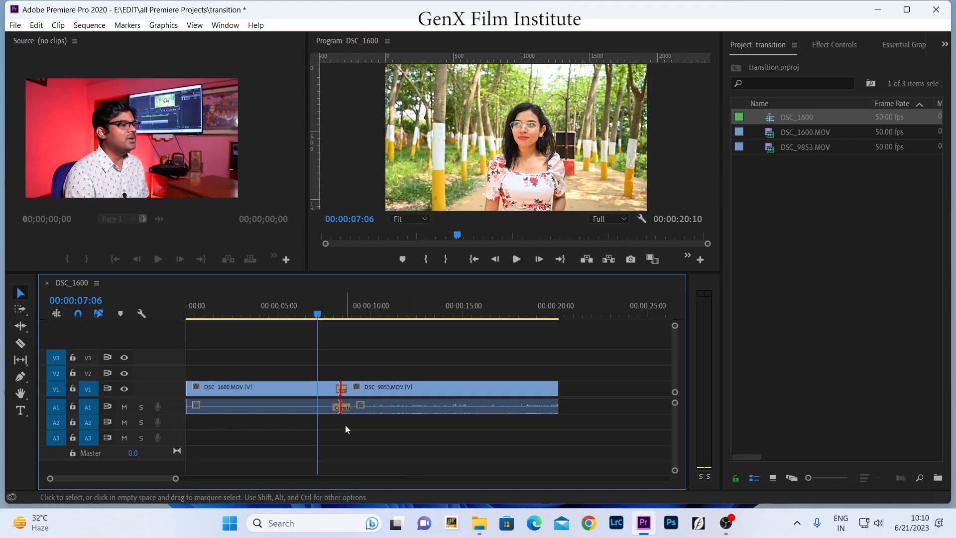
key("=")
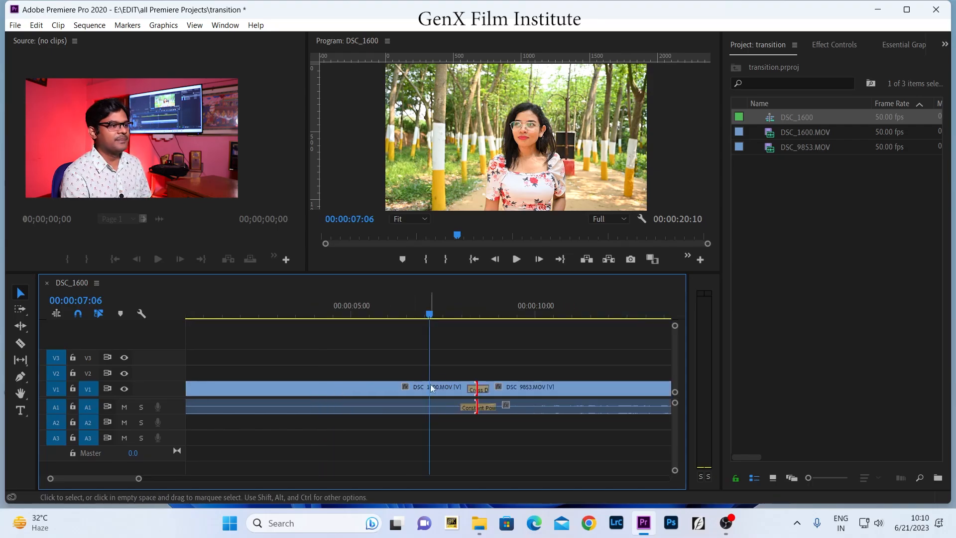
left_click(477, 312)
key("=")
key("=")
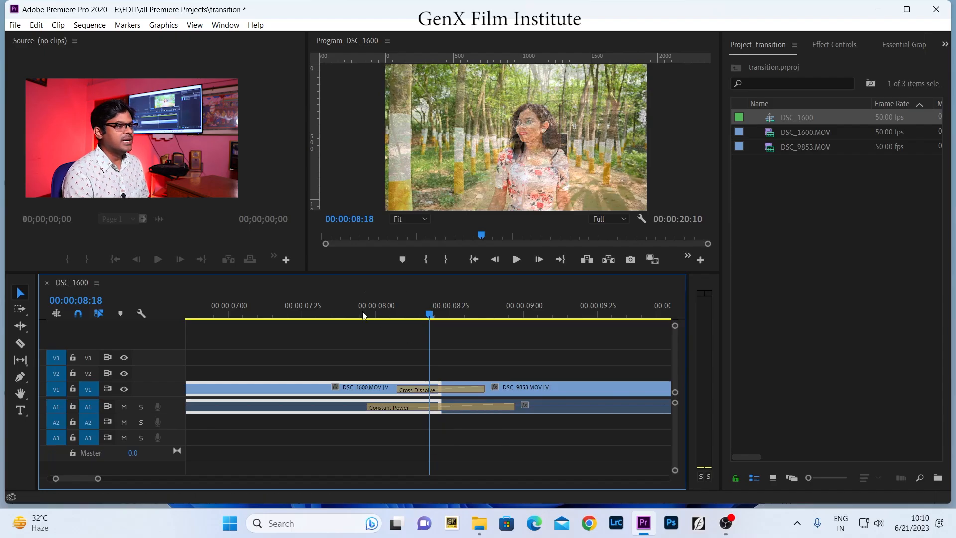
- Play repeatedly across the Cross Dissolve from shortly before it to examine how it blends the two clips
left_click(357, 314)
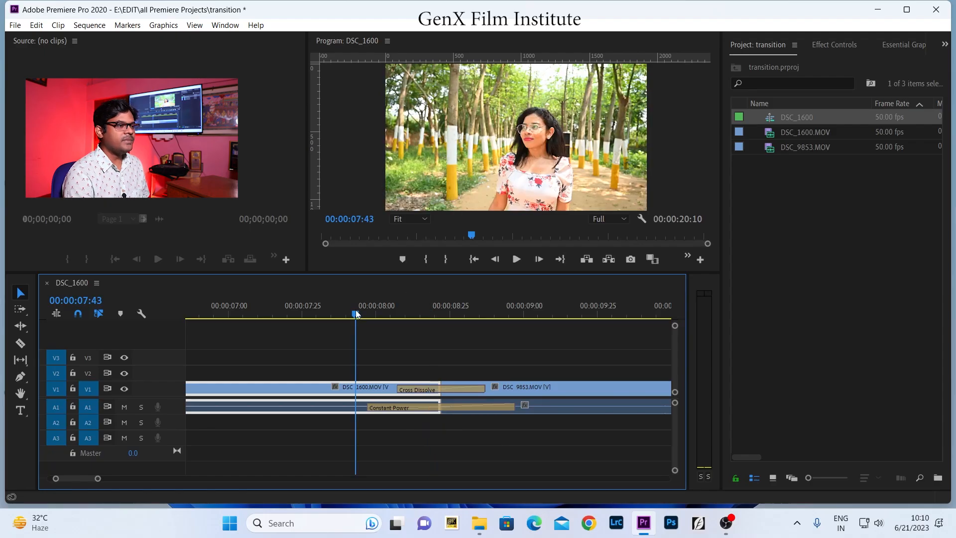
key("space")
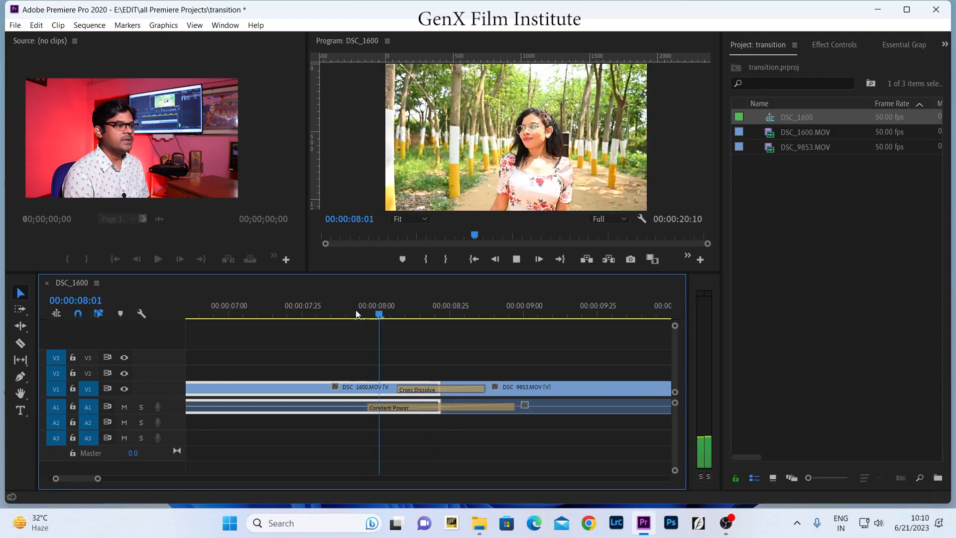
left_click(356, 314)
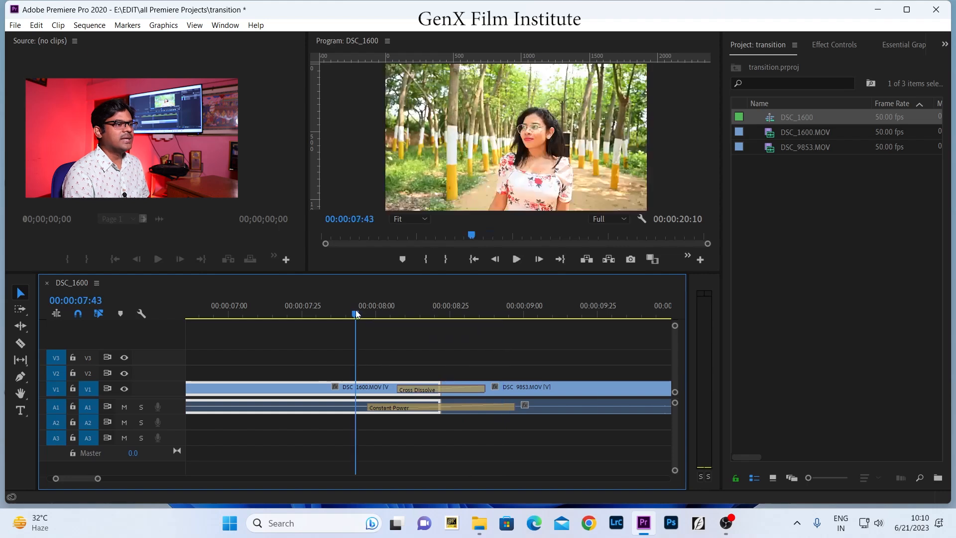
key("space")
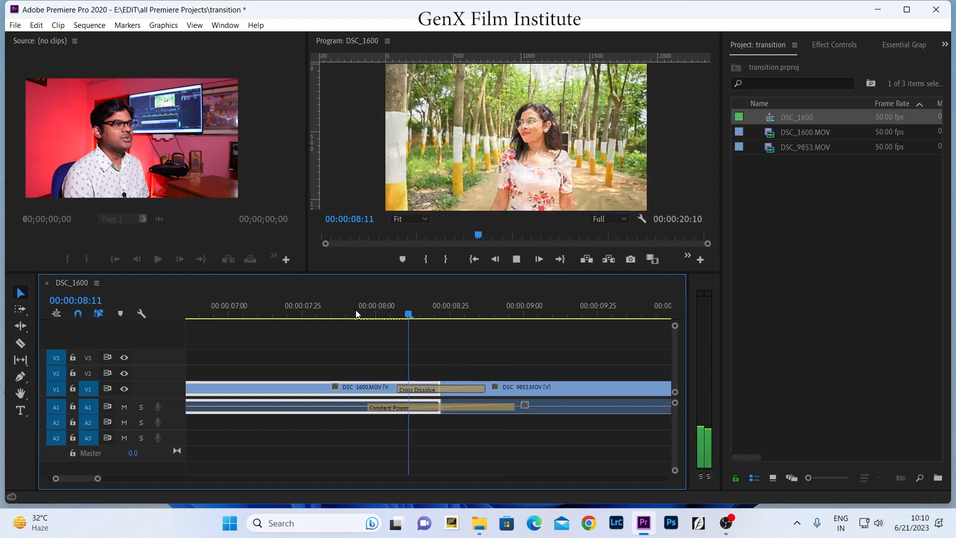
left_click(356, 314)
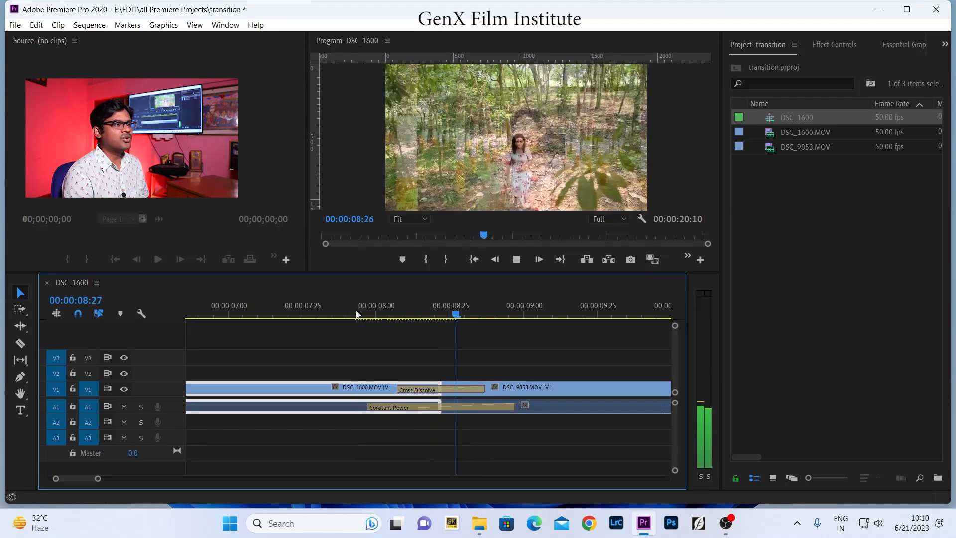
left_click(344, 314)
key("space")
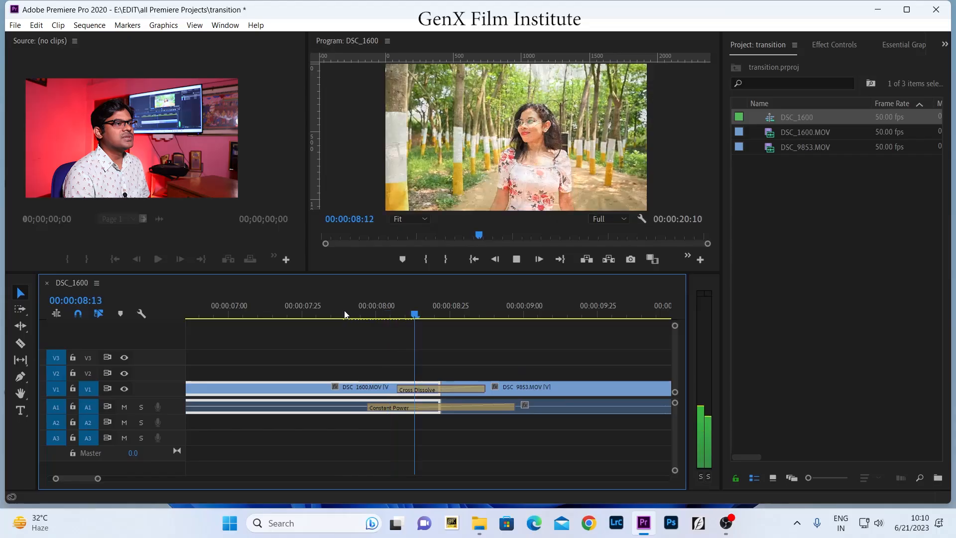
left_click(344, 314)
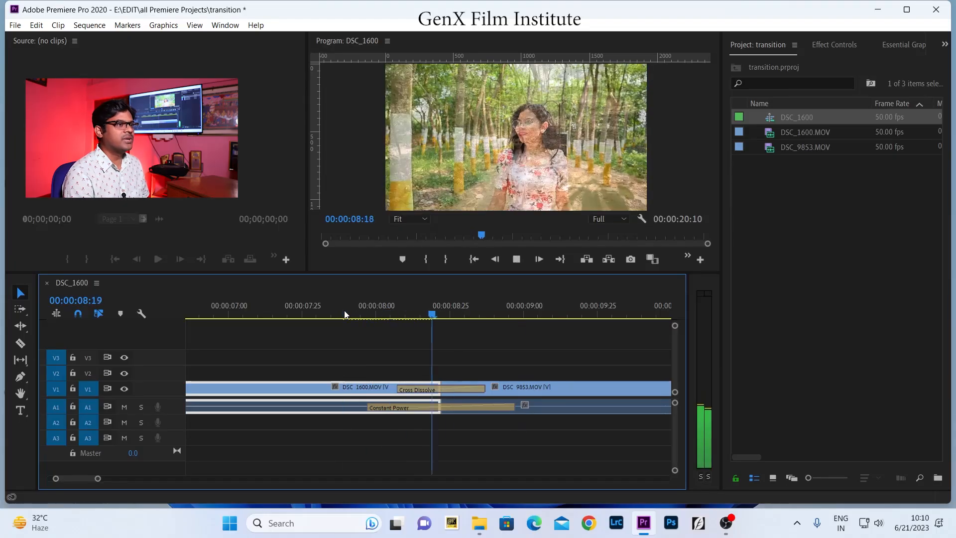
key("space")
left_click_drag(408, 315, 292, 315)
key("space")
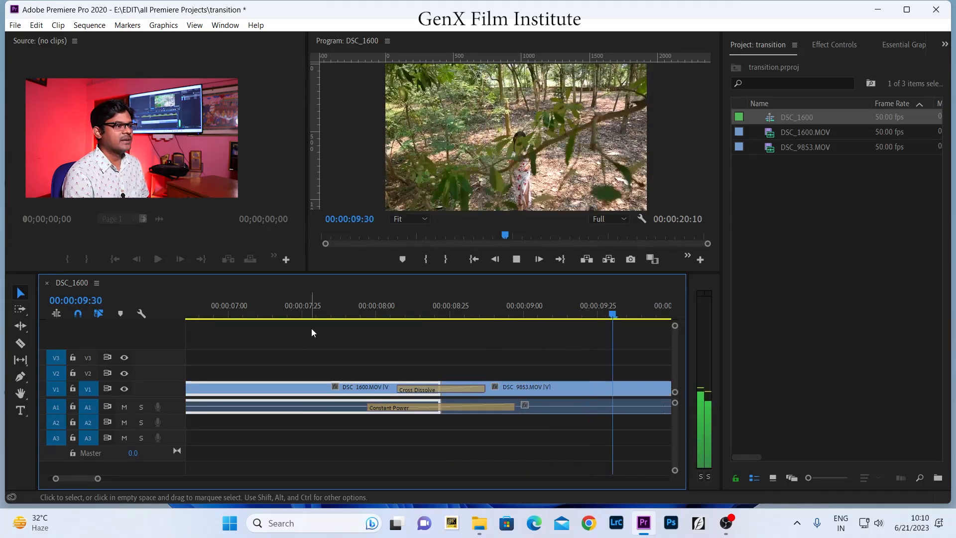
key("space")
key("backslash")
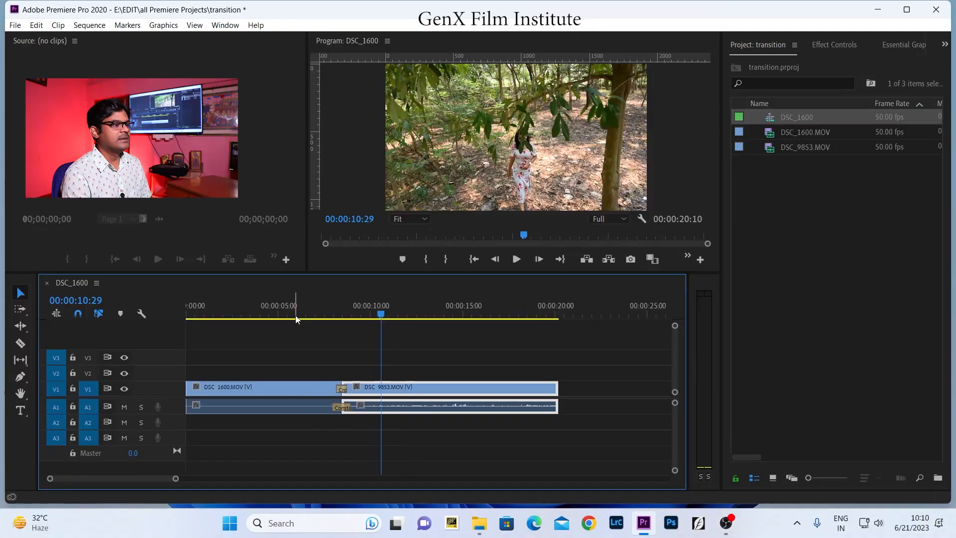
left_click(325, 314)
key("space")
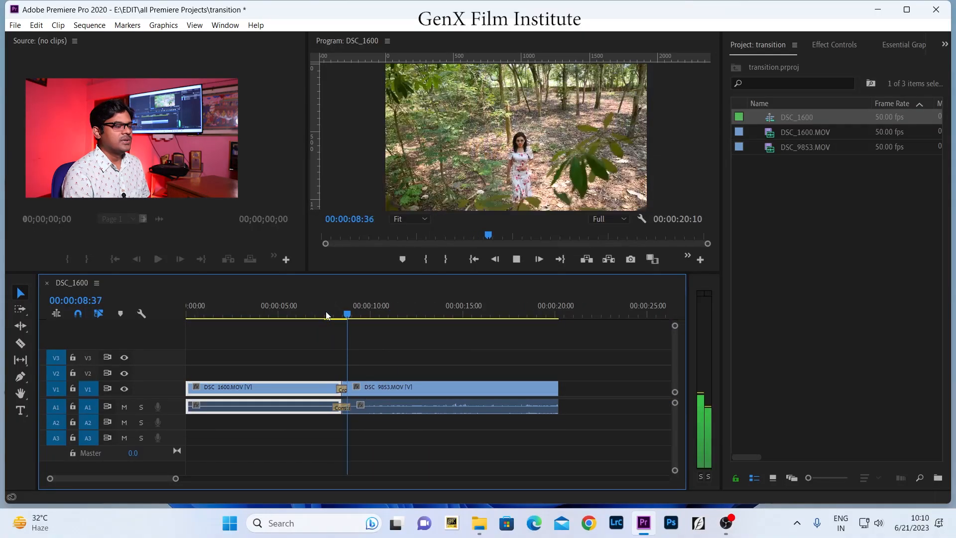
key("space")
- Delete the Constant Power audio transition at the cut and play across the remaining Cross Dissolve to check it
key("equal")
key("equal")
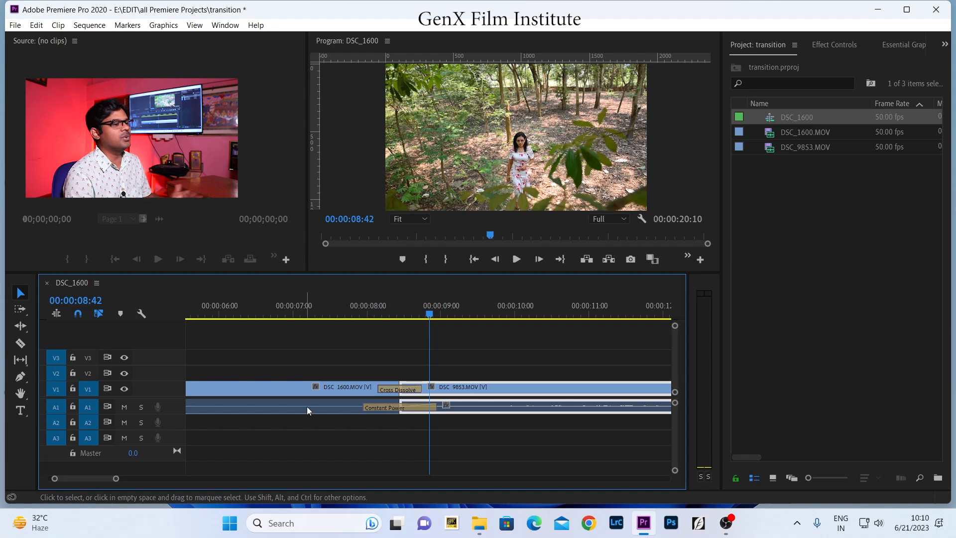
key("ctrl+s")
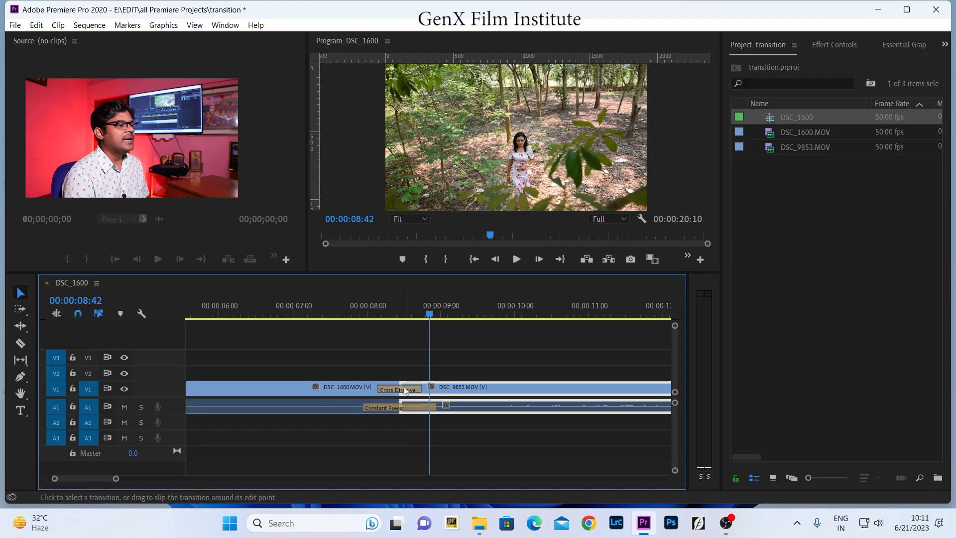
left_click(408, 405)
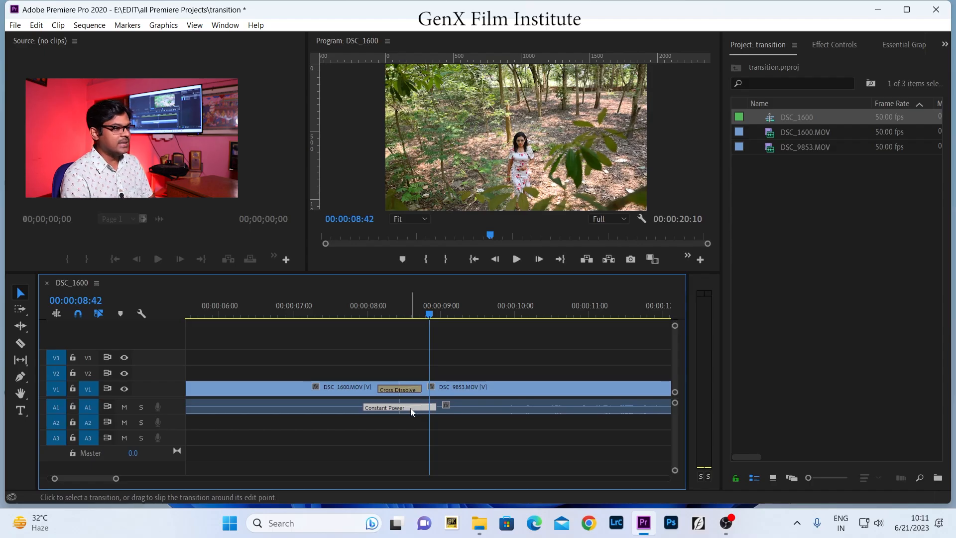
key("Delete")
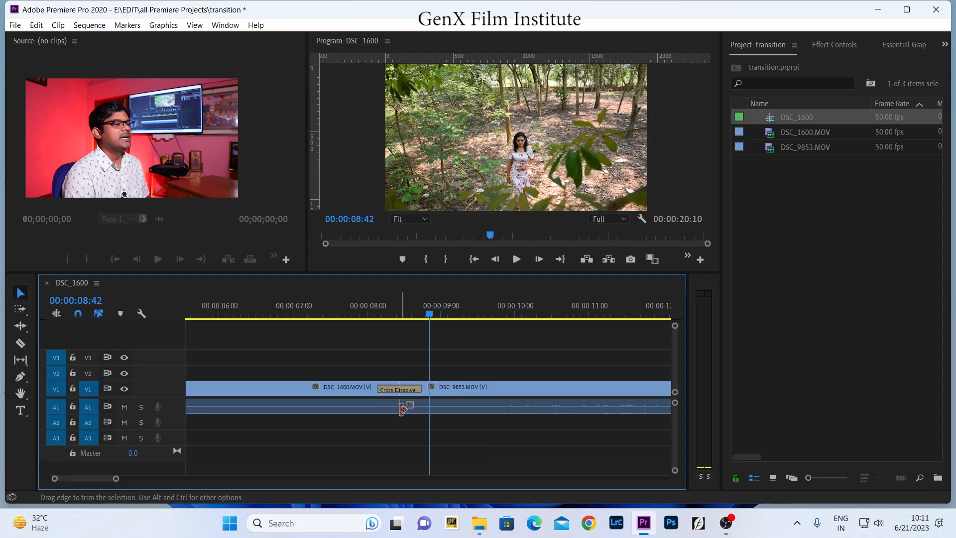
left_click(353, 311)
key("space")
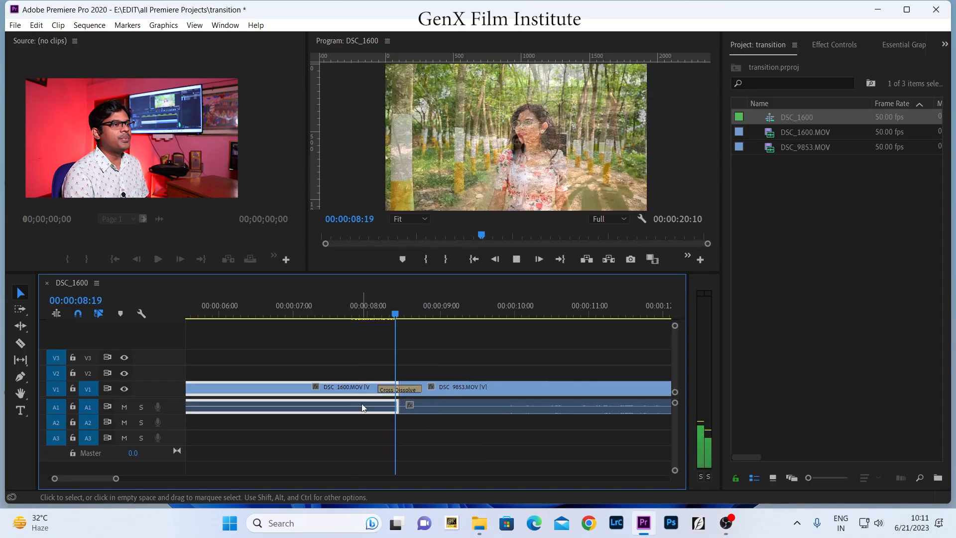
left_click(372, 313)
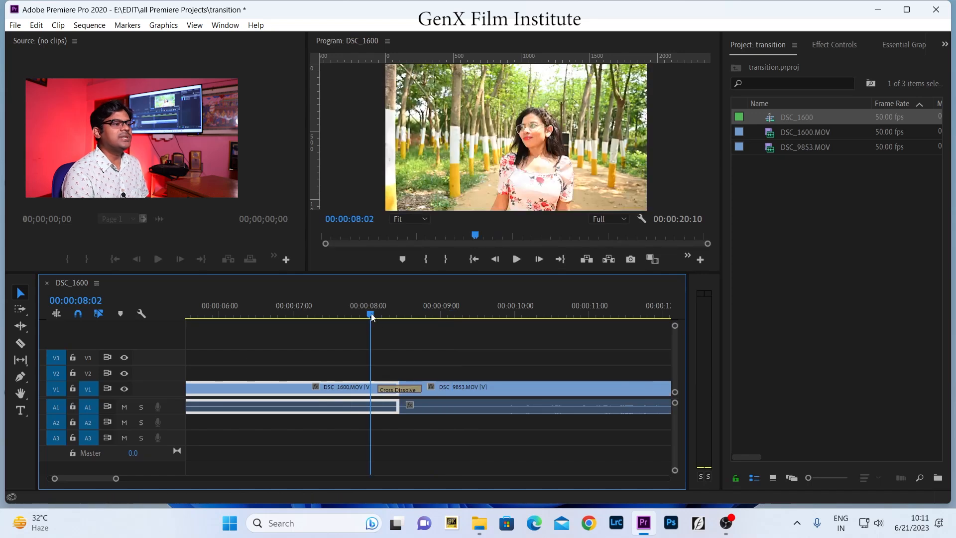
key("space")
key("space")
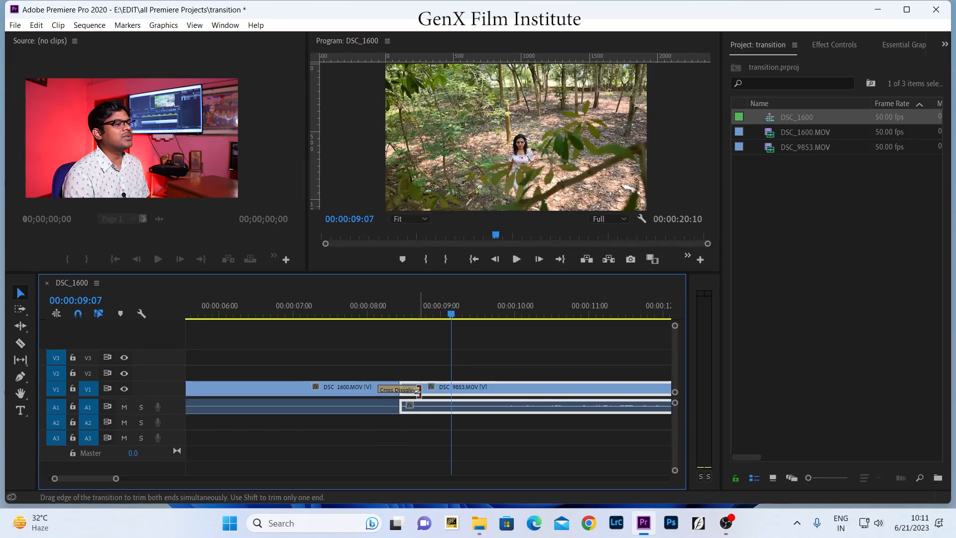
- Lengthen the Cross Dissolve on both sides of the cut so it ends at 00:00:09:07, and play across it
left_click(417, 392)
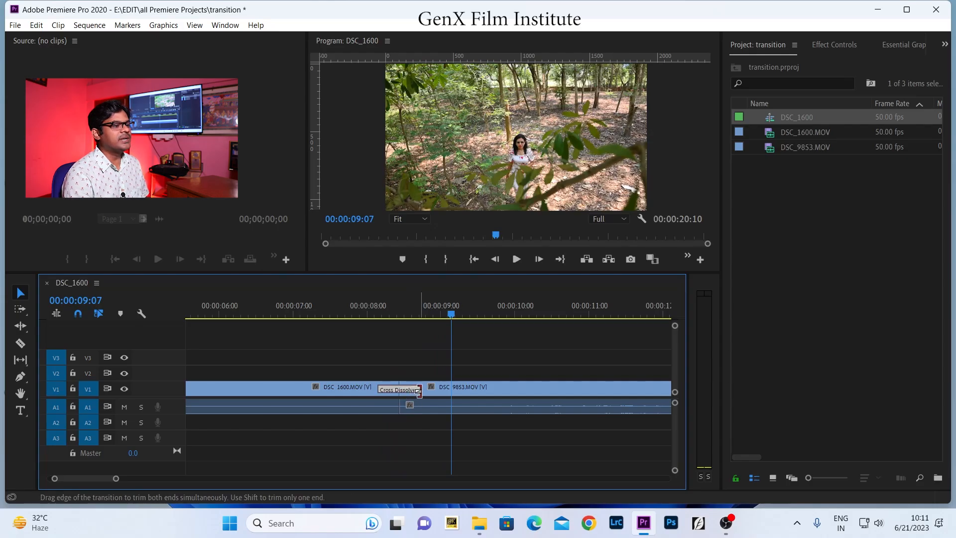
left_click_drag(418, 392, 451, 391)
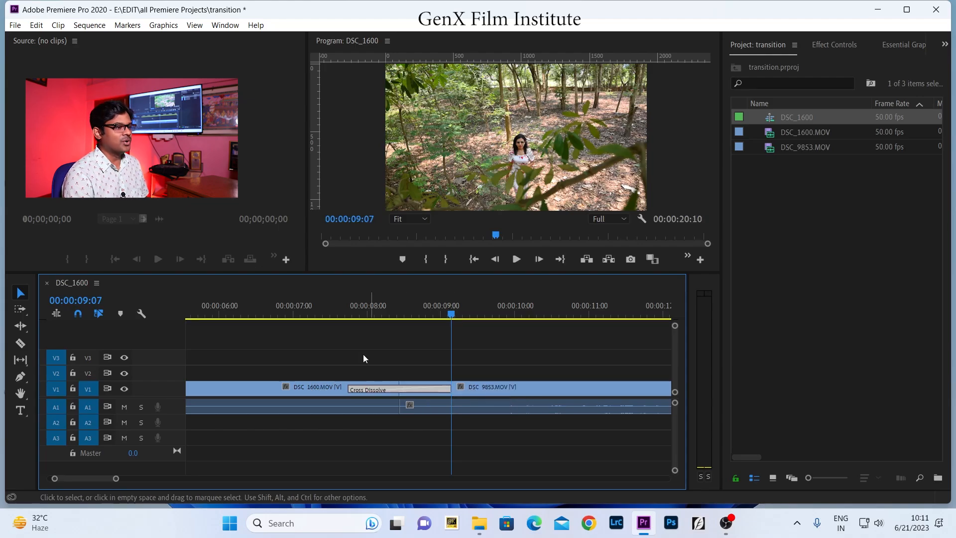
left_click(319, 304)
key("space")
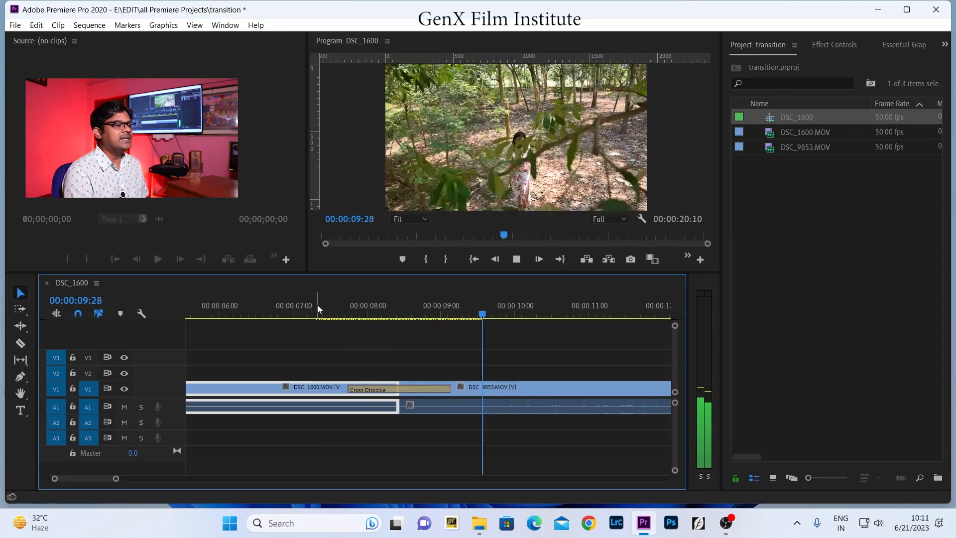
left_click(325, 306)
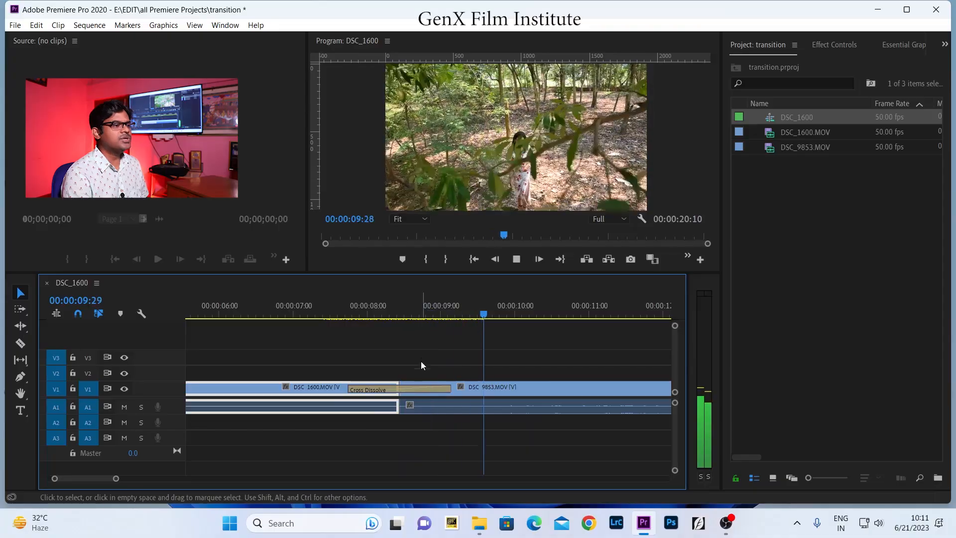
key("space")
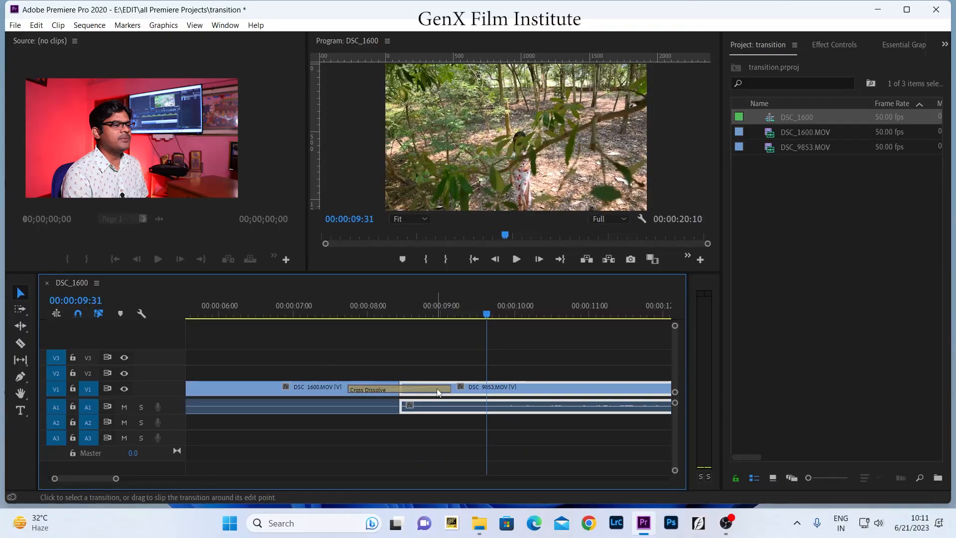
- Shorten the Cross Dissolve to about 18 frames around the cut and play across it to compare the faster blend
left_click(435, 392)
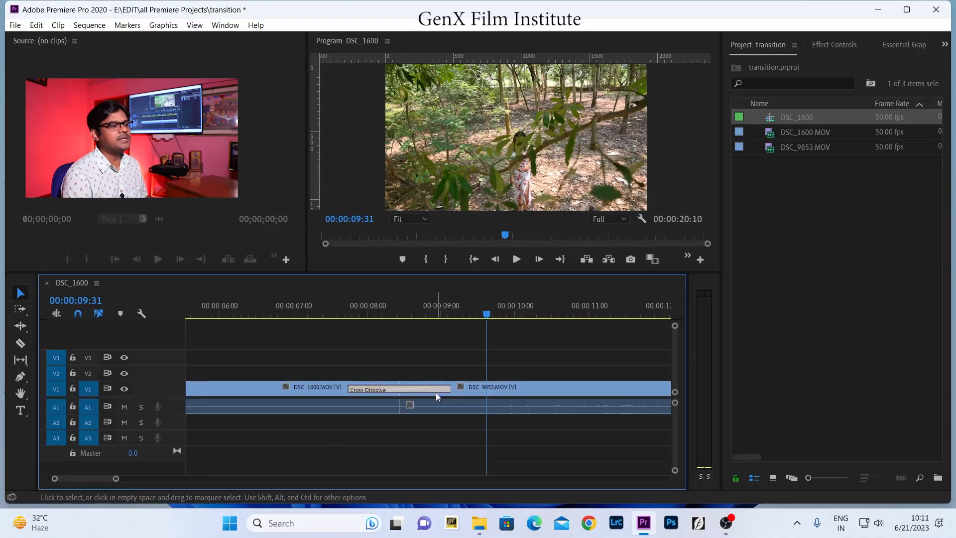
left_click_drag(450, 388, 411, 401)
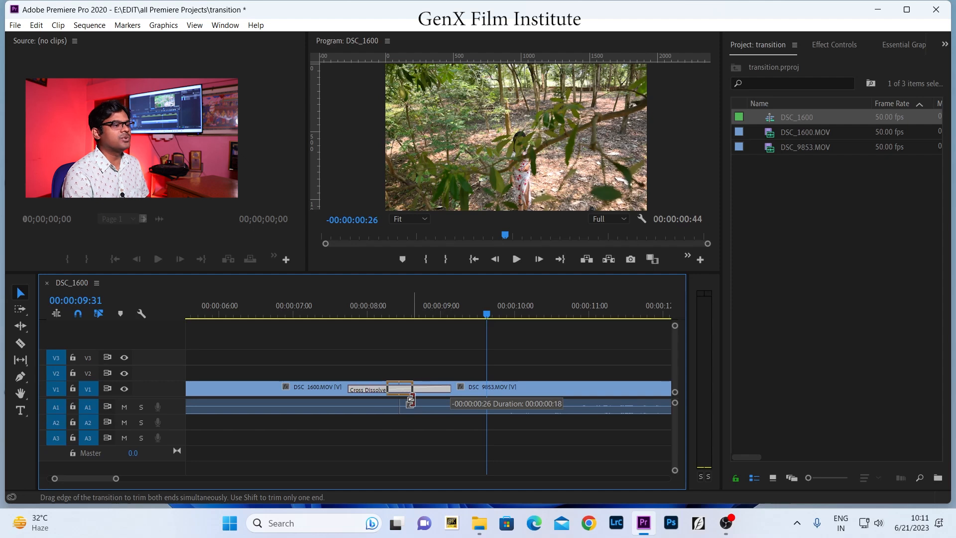
left_click_drag(411, 402, 408, 404)
left_click(315, 310)
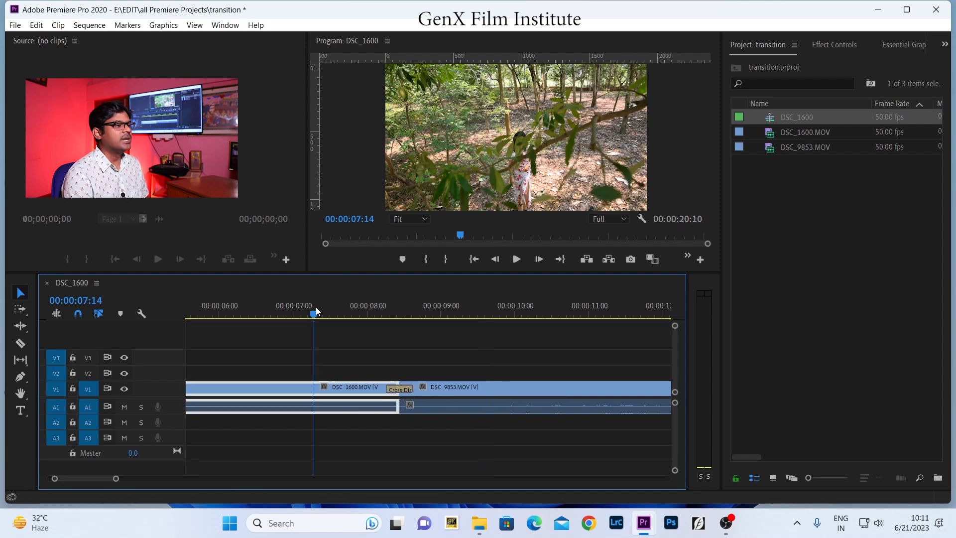
key("space")
left_click(338, 307)
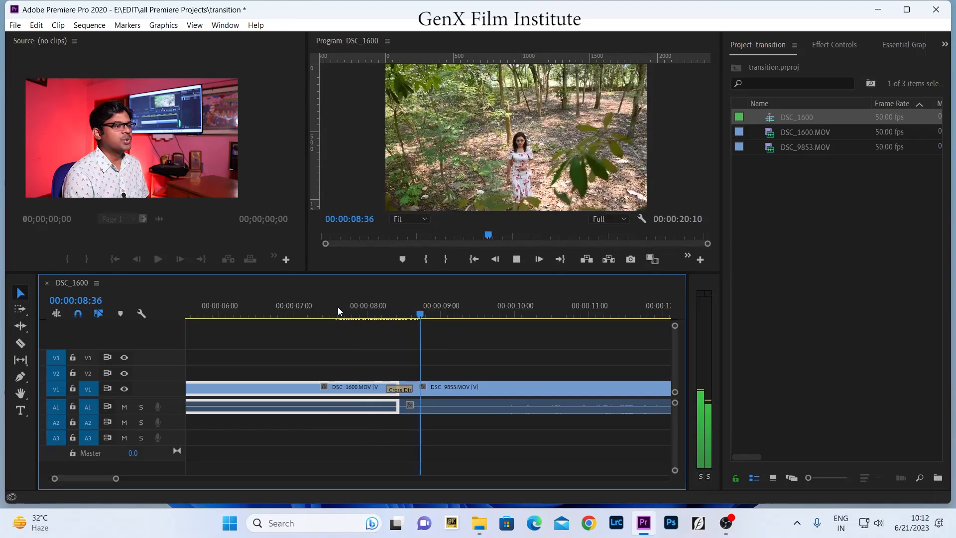
key("space")
- Extend the Cross Dissolve so it ends just before 00:00:09:00, and play across it from 00:00:07:45
left_click_drag(407, 390, 433, 390)
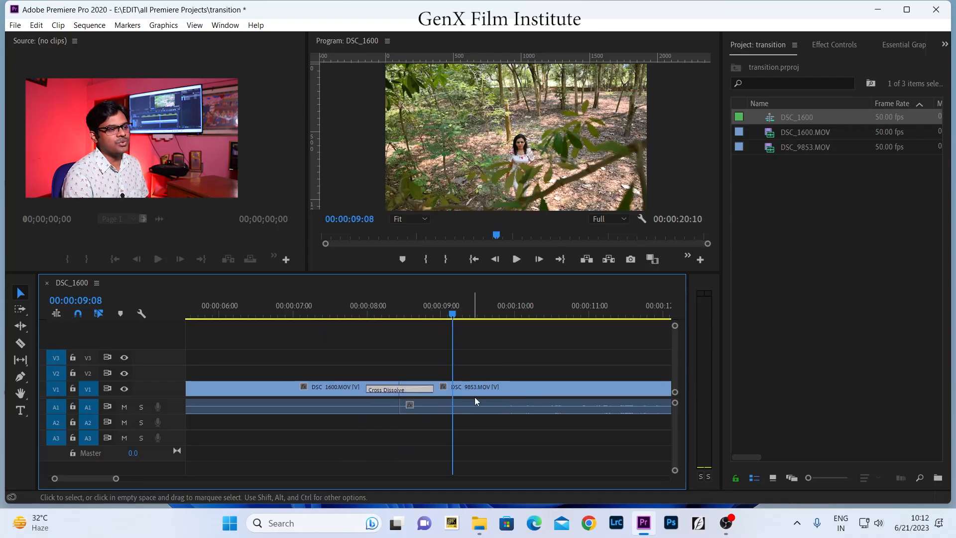
left_click(360, 313)
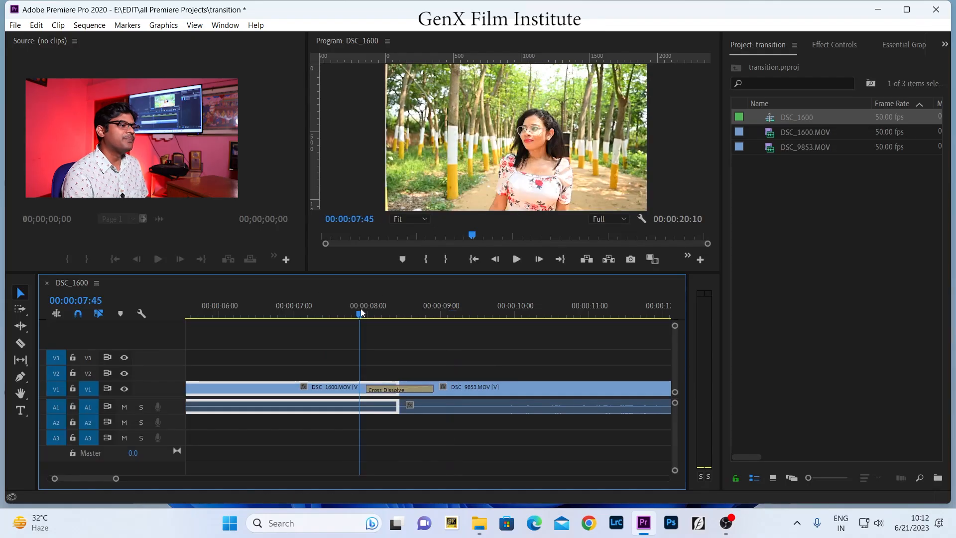
key("space")
key("space")
- Delete the Cross Dissolve at the cut between the two clips and apply the default transitions there instead
left_click(415, 392)
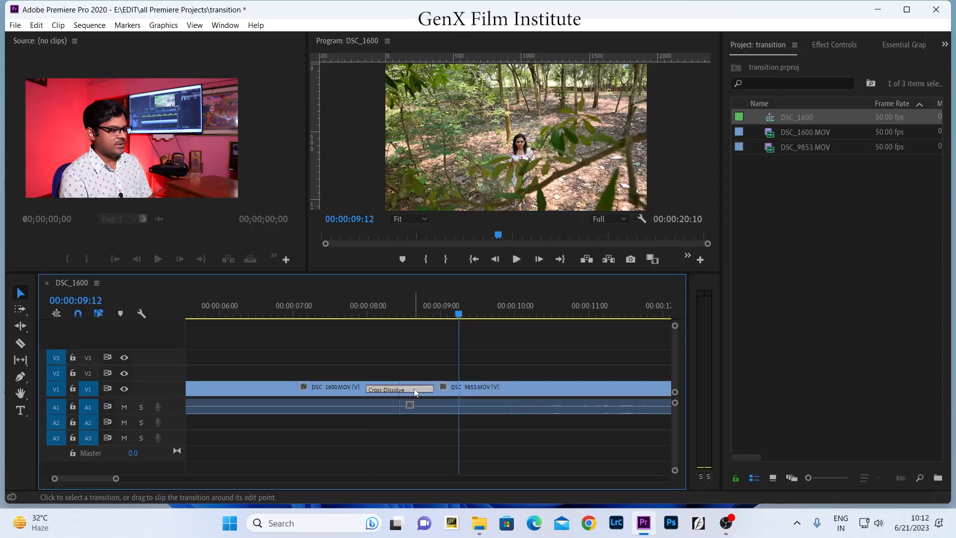
key("Delete")
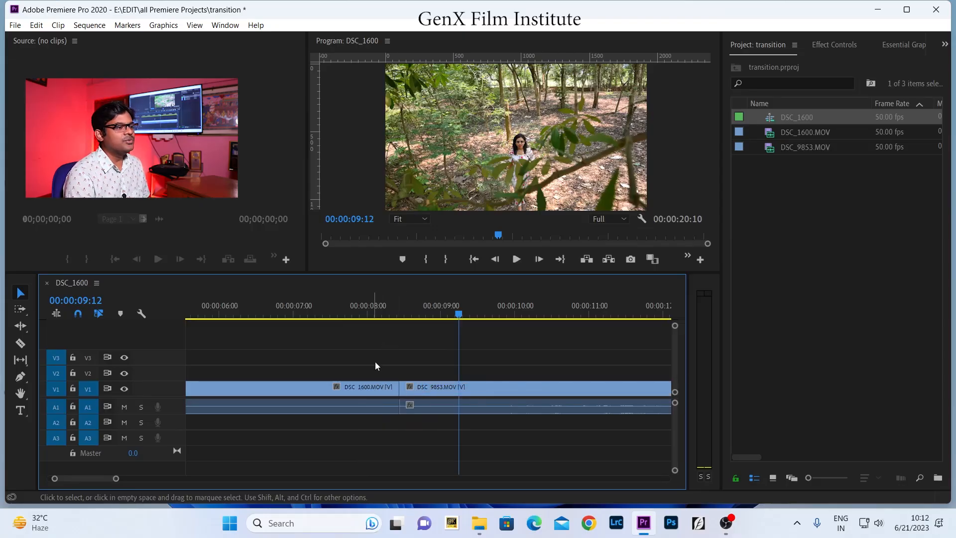
right_click(398, 390)
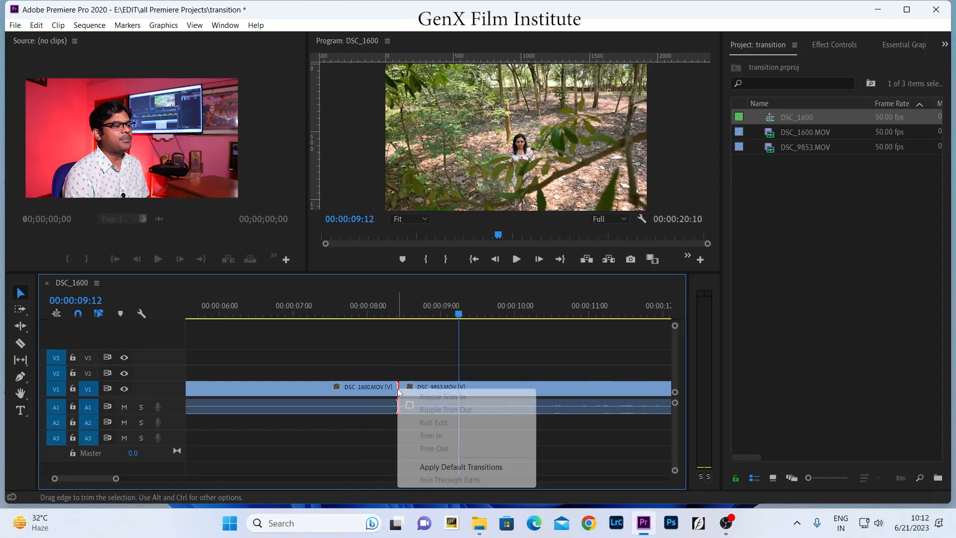
left_click(454, 468)
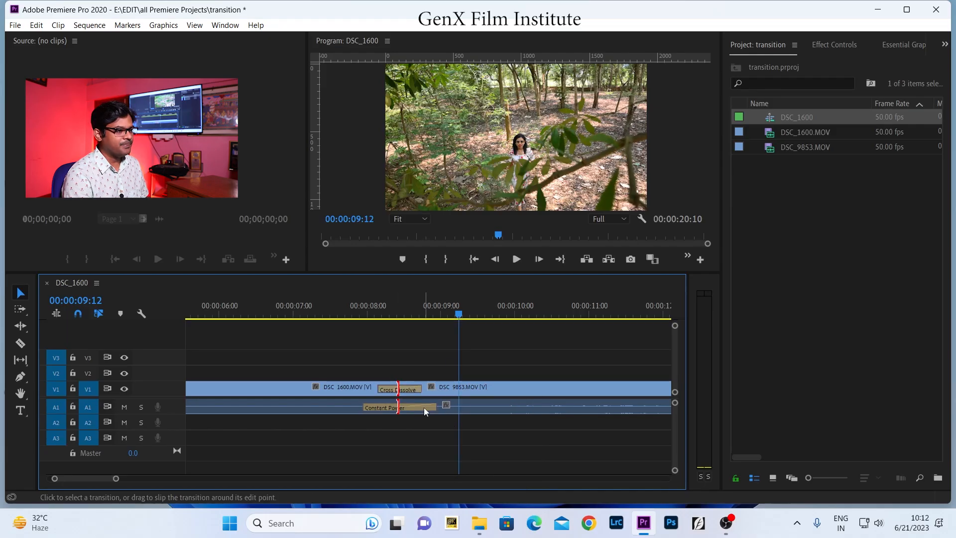
- Delete the Constant Power and Cross Dissolve transitions at the cut and move the playhead to 00:00:08:09
left_click(424, 409)
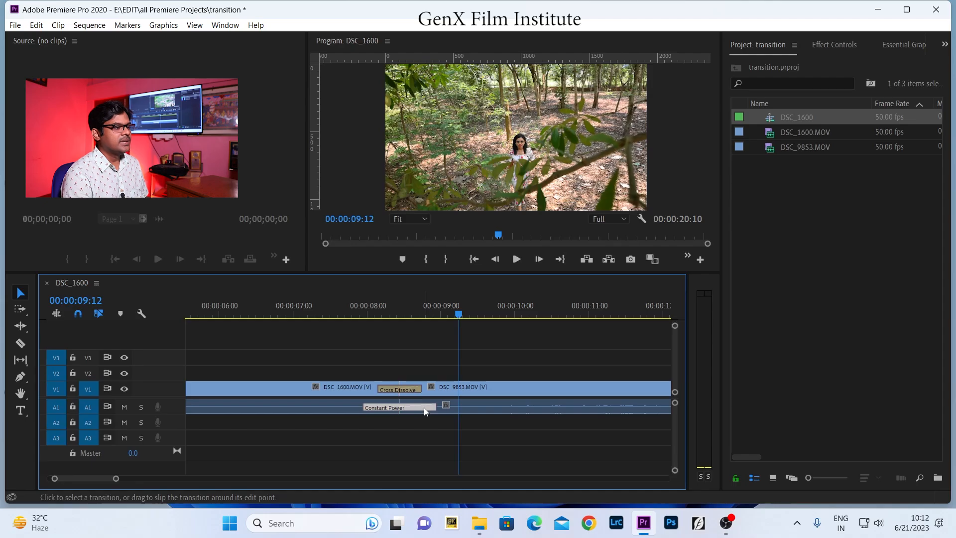
key("Delete")
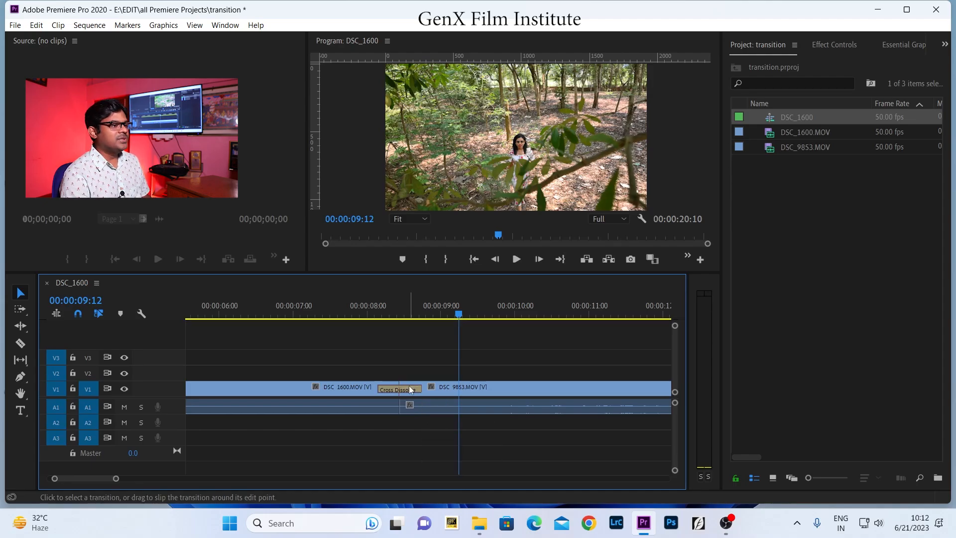
left_click(409, 390)
key("Delete")
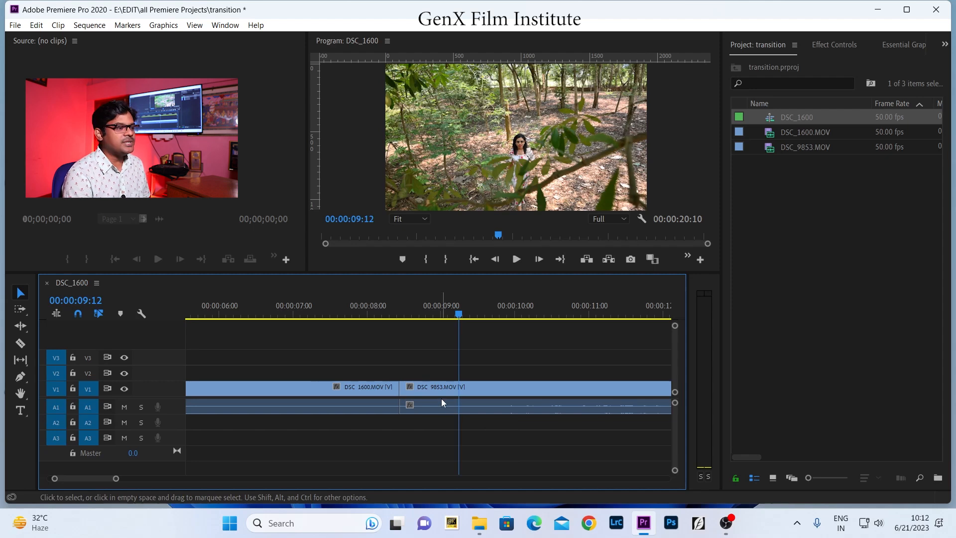
left_click(382, 316)
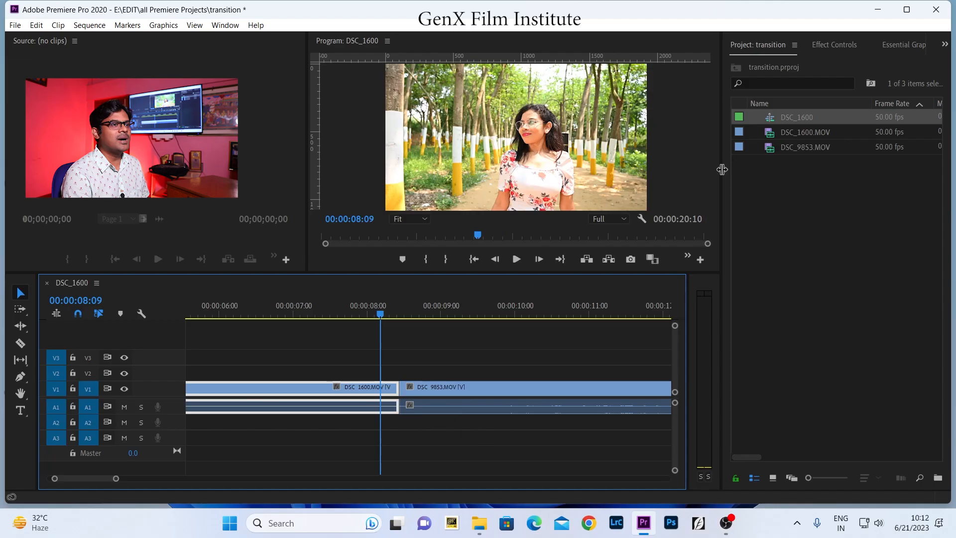
- Widen the project area slightly and show the effects library in it
left_click_drag(721, 168, 708, 172)
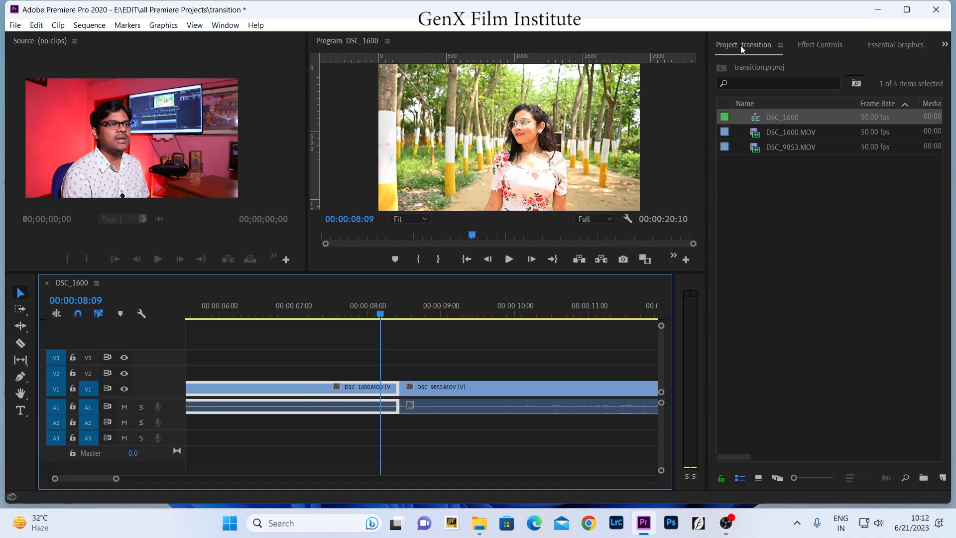
left_click(945, 45)
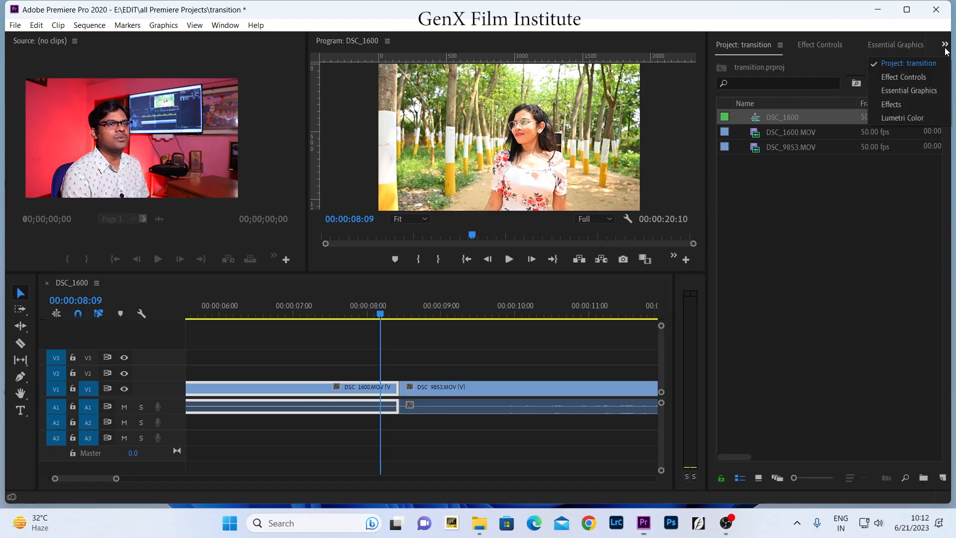
left_click(914, 106)
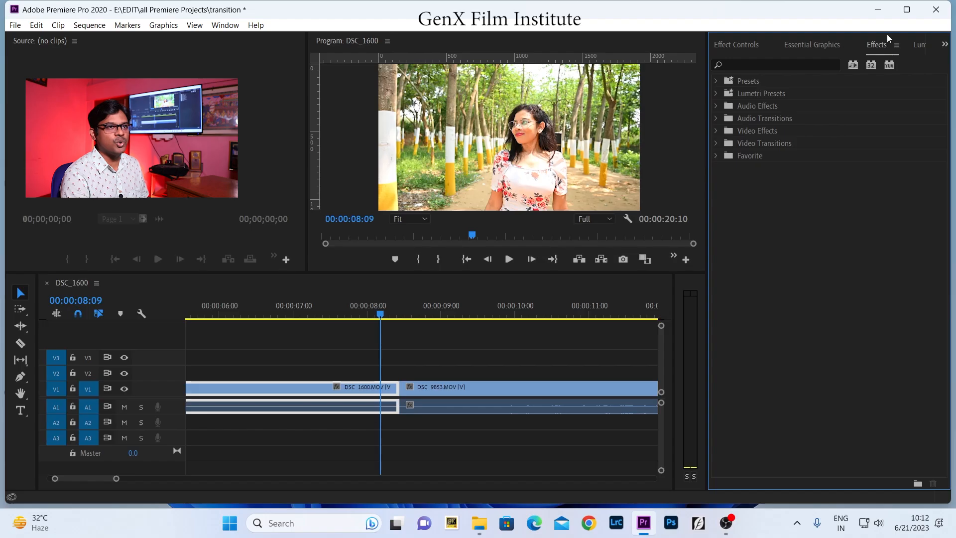
left_click(225, 26)
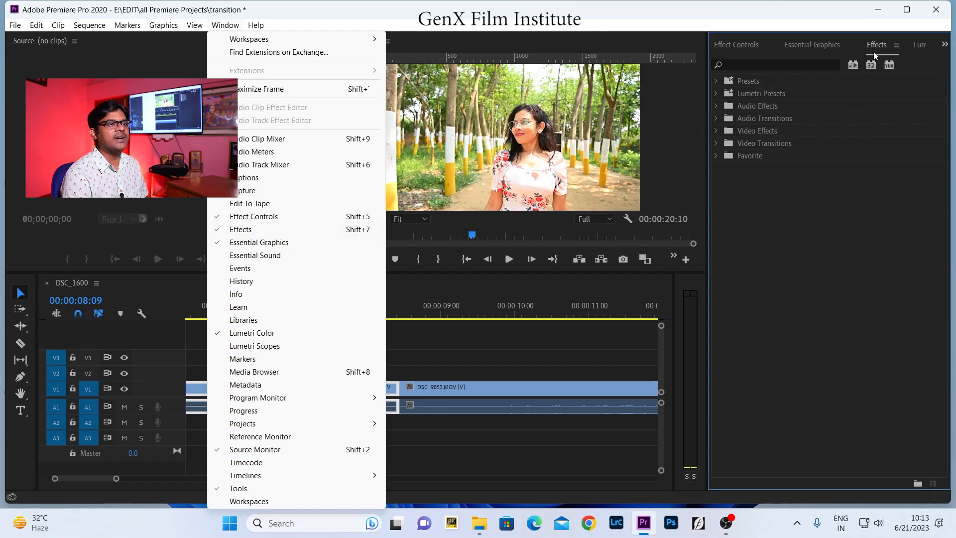
mouse_move(371, 40)
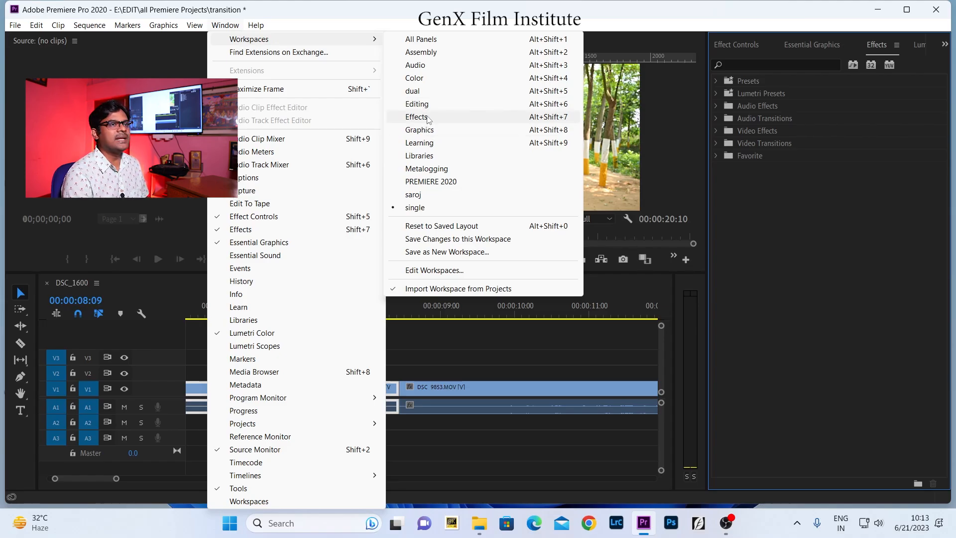
left_click(761, 261)
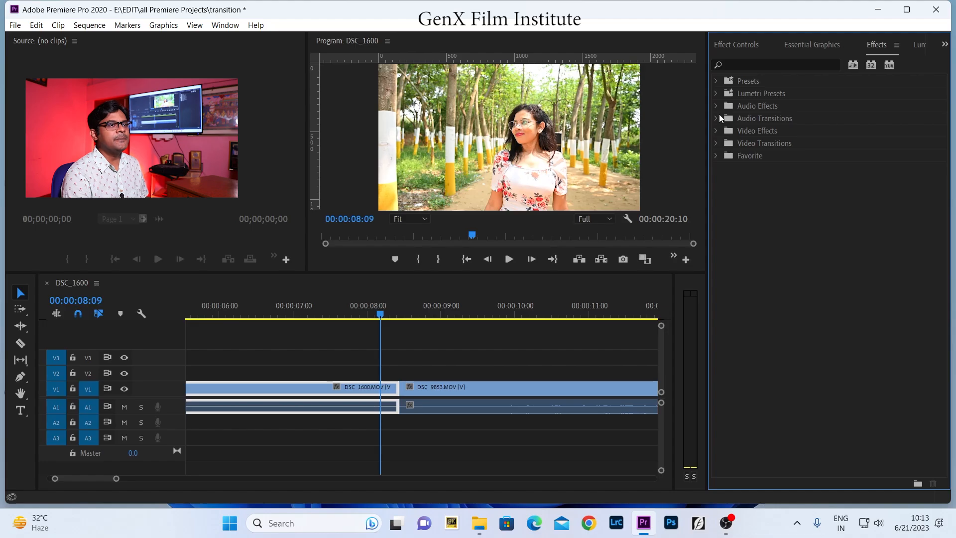
- Expand the Video Transitions category and its Dissolve group in the effects library
left_click(716, 144)
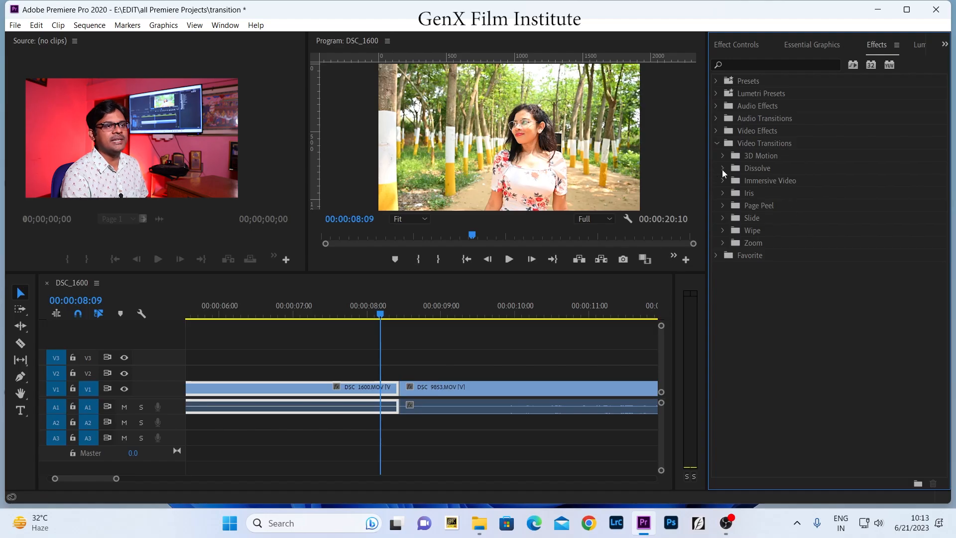
left_click(723, 169)
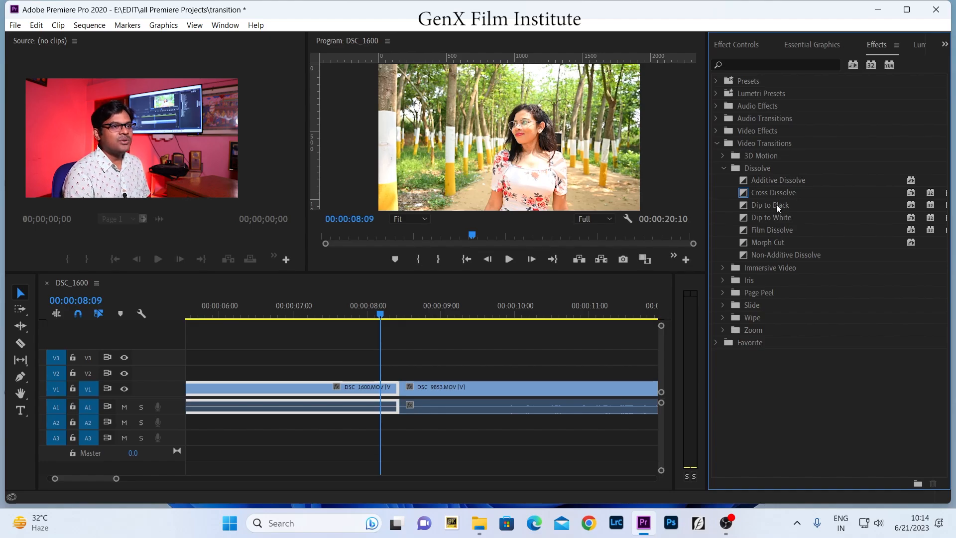
right_click(769, 205)
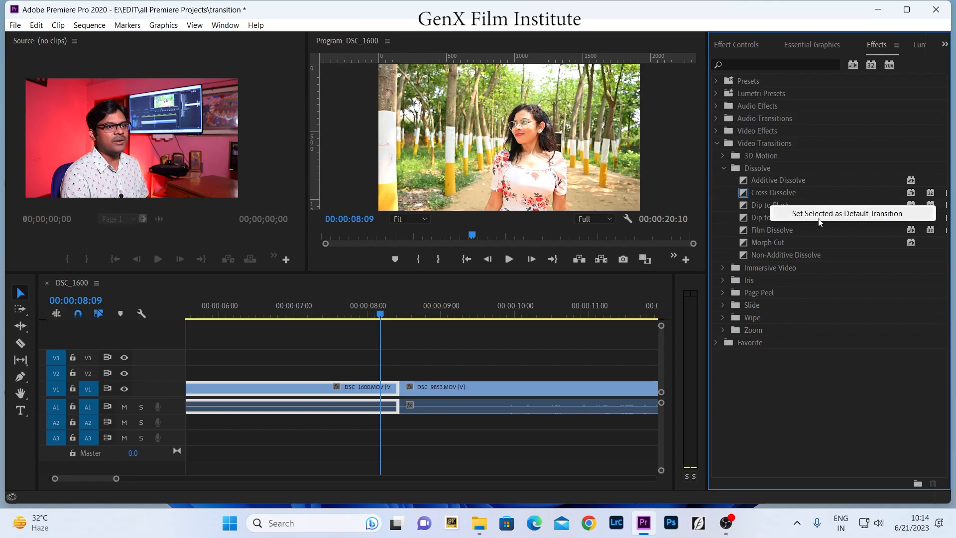
left_click(749, 331)
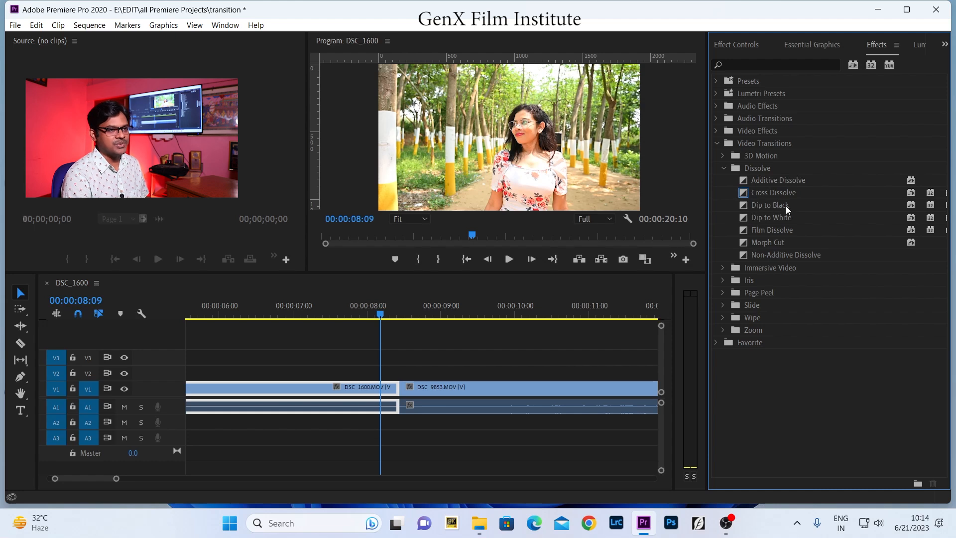
right_click(405, 386)
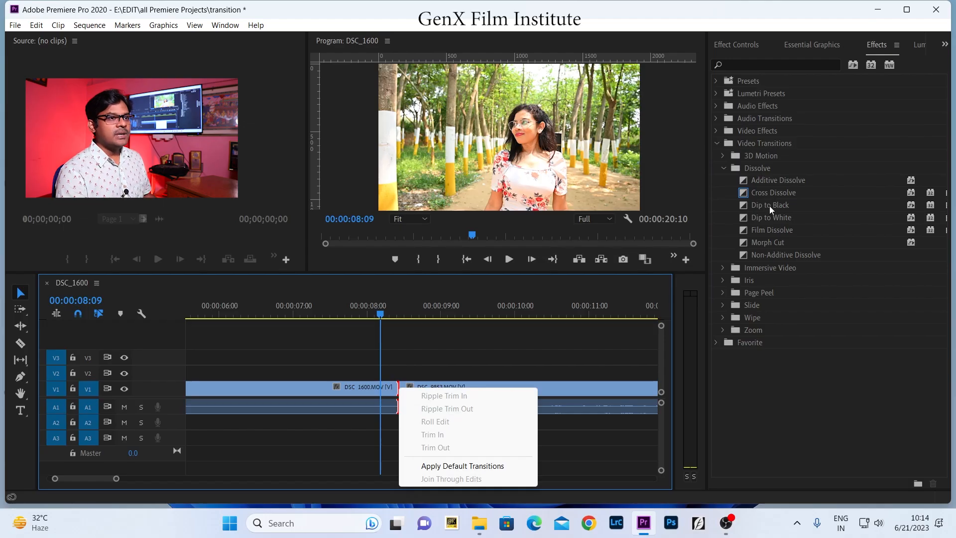
left_click(791, 391)
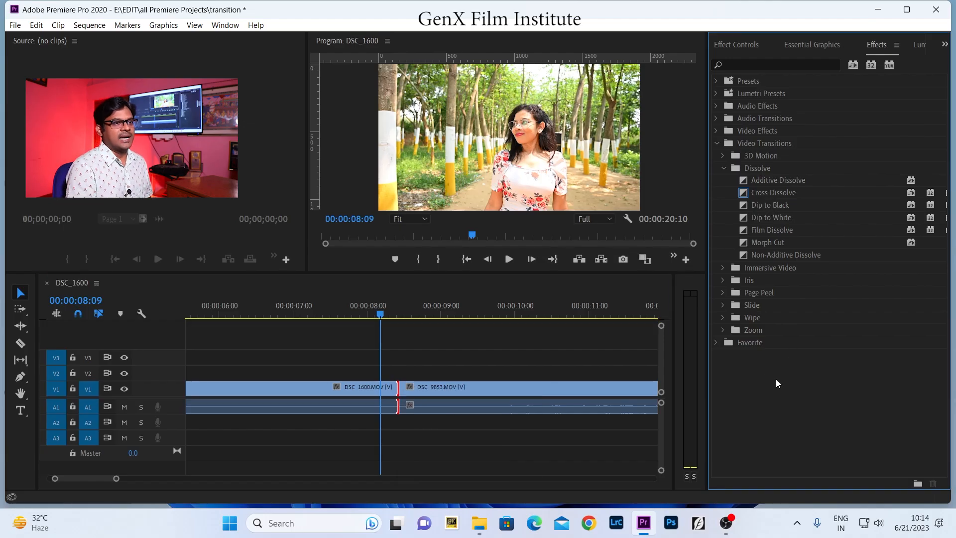
- Apply the Dip to Black transition to the cut between DSC_1600.MOV and DSC_9853.MOV on V1
left_click(774, 193)
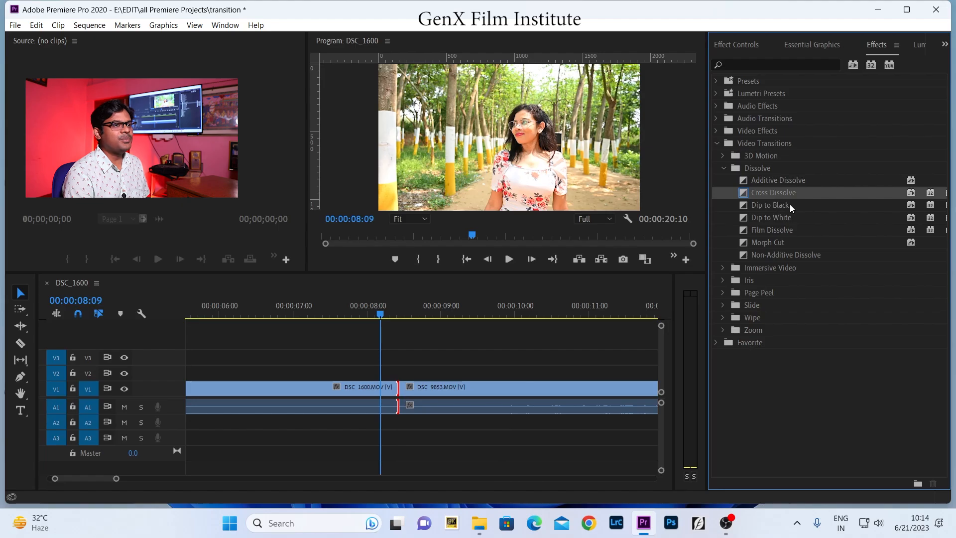
left_click(779, 204)
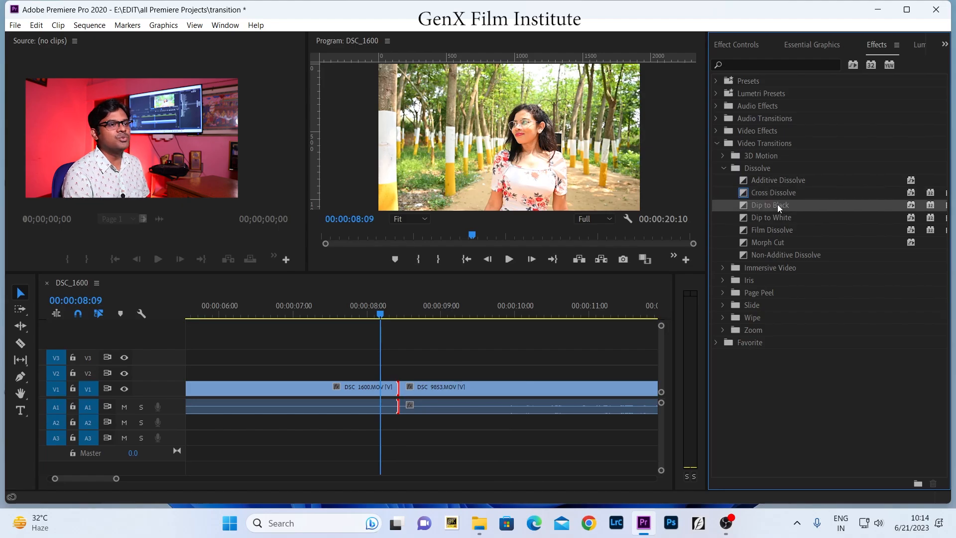
left_click_drag(778, 205, 594, 250)
left_click_drag(488, 299, 400, 390)
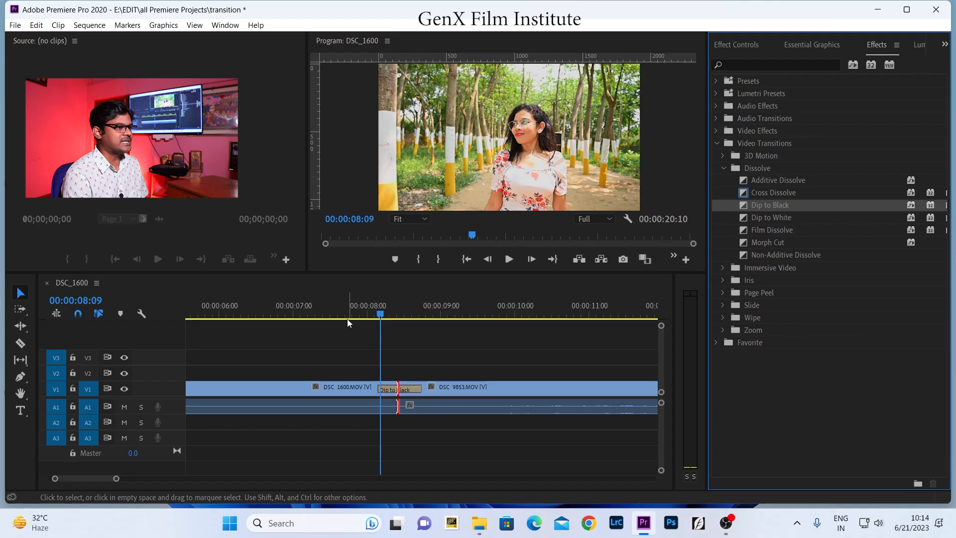
- Play across the Dip to Black transition from just before it, including a replay from 00:00:07:44
left_click(342, 305)
key("space")
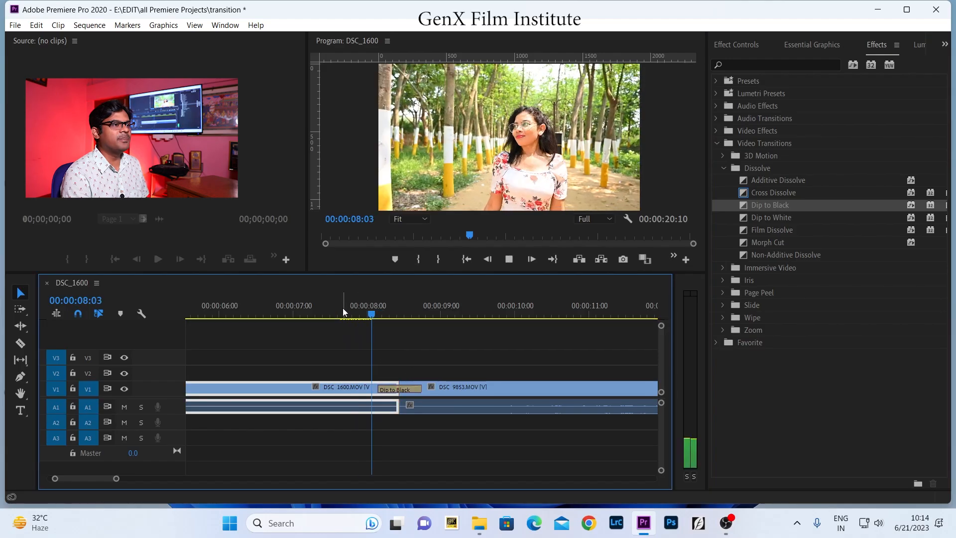
left_click(359, 314)
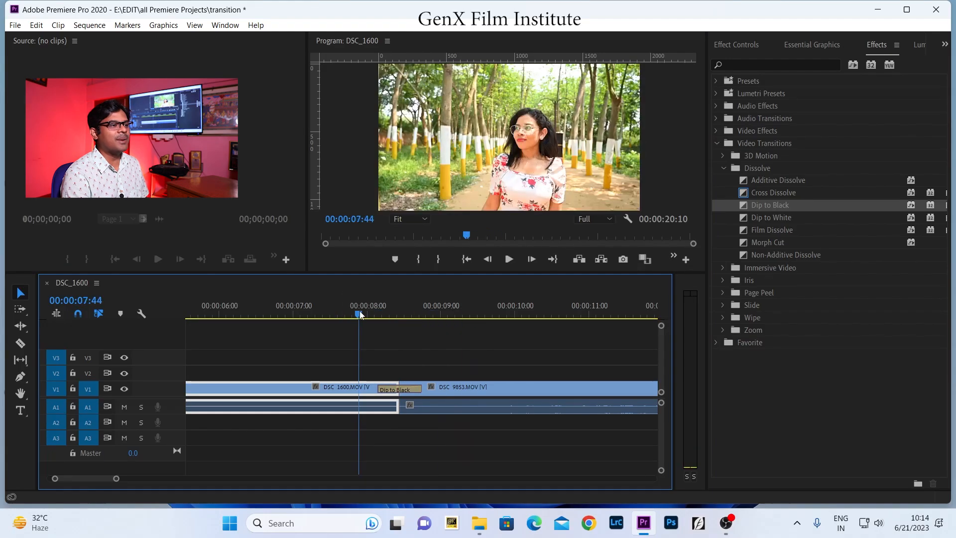
key("space")
key("space")
left_click_drag(365, 314, 441, 314)
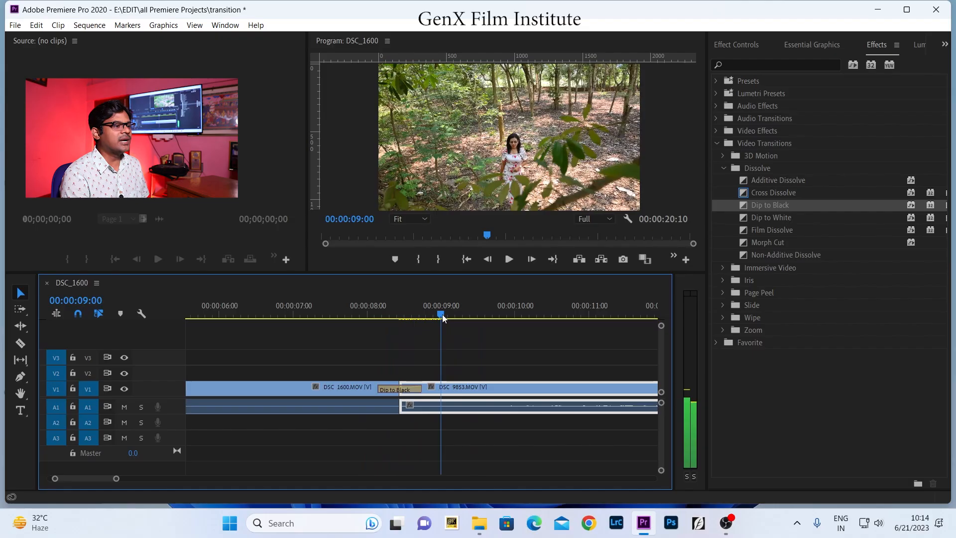
- Lengthen the Dip to Black on both sides of the cut so it ends just after 00:00:09:00, and play across it
left_click_drag(428, 394, 450, 388)
left_click(308, 313)
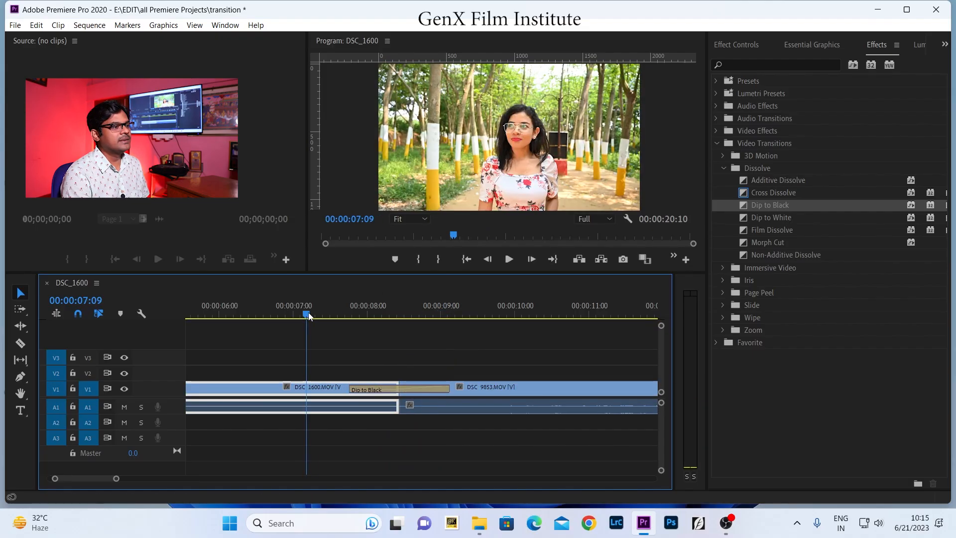
key("space")
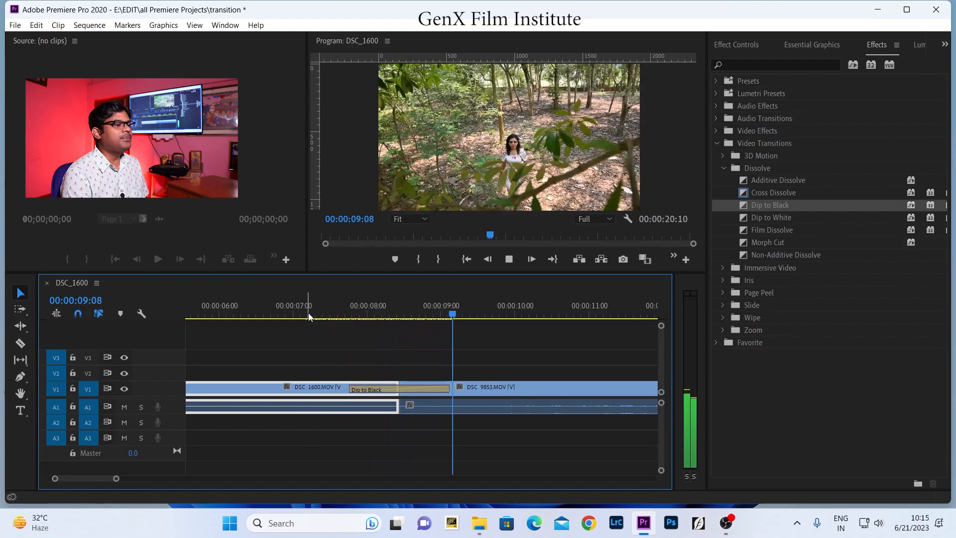
left_click(309, 313)
key("space")
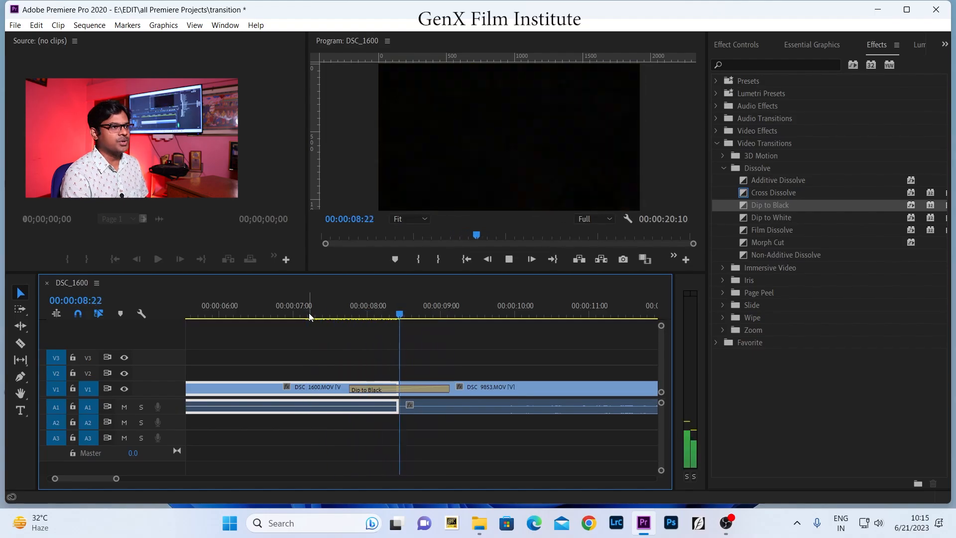
left_click(309, 313)
- Scrub to the start of the lengthened Dip to Black and replay its fade, starting from 00:00:07:24
left_click_drag(309, 312, 347, 314)
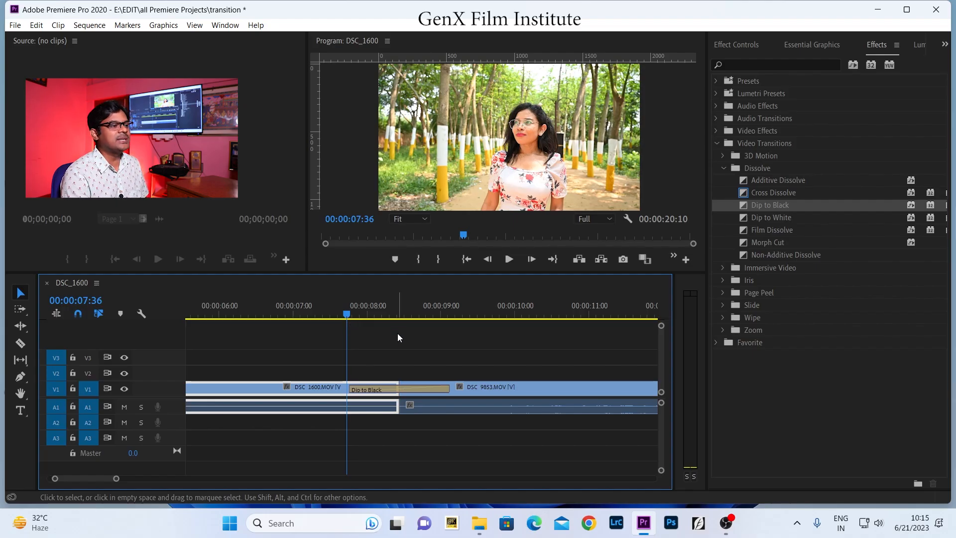
left_click_drag(350, 314, 330, 333)
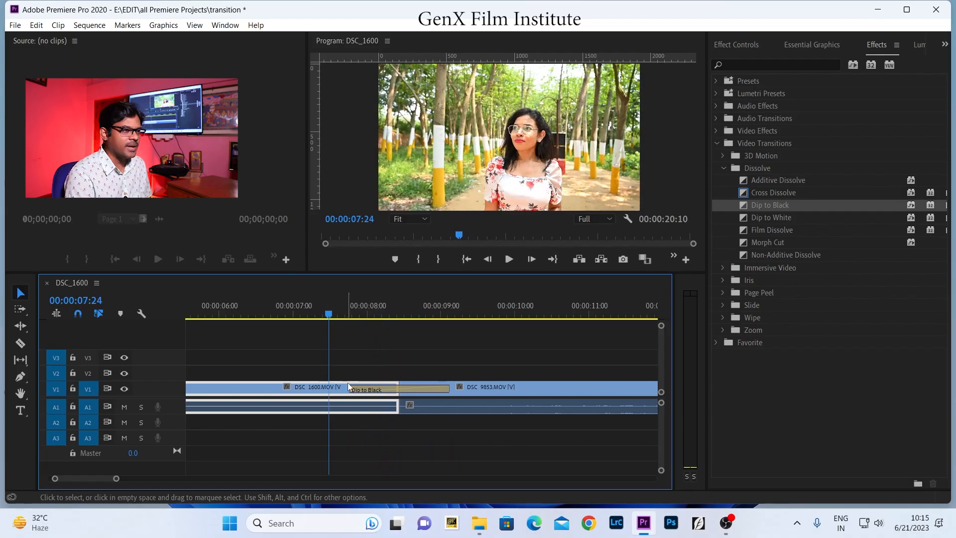
key("space")
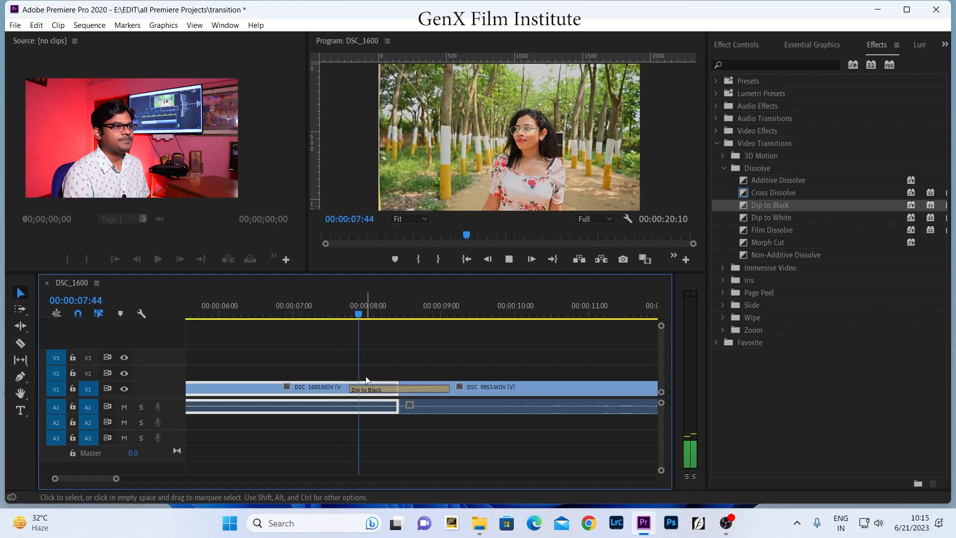
left_click(340, 314)
key("space")
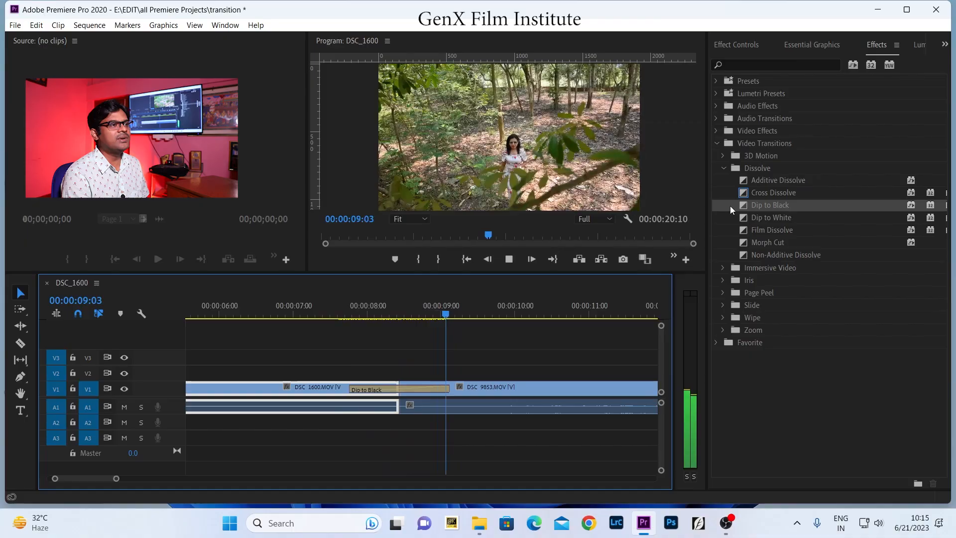
key("space")
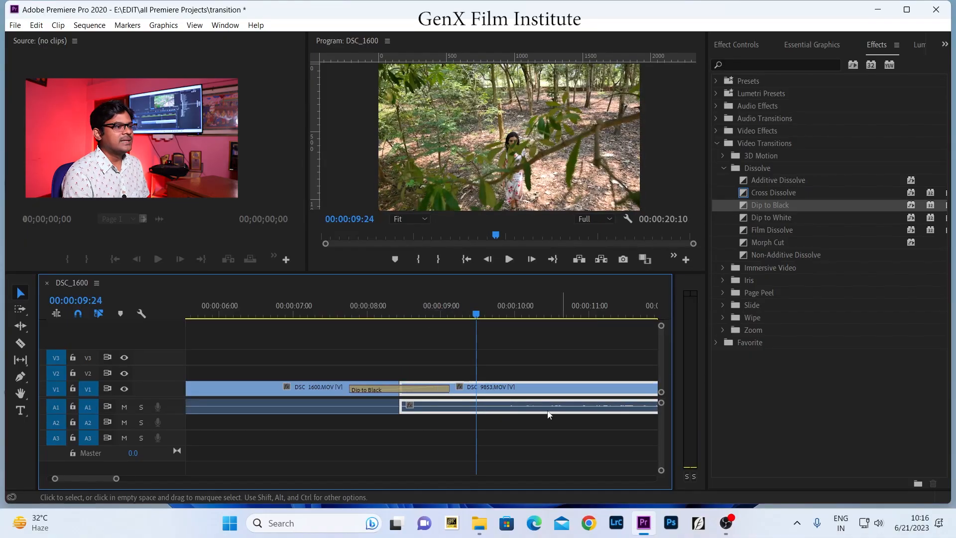
- Replace the Dip to Black at the cut between DSC_1600.MOV and DSC_9853.MOV with a Non-Additive Dissolve
left_click(424, 388)
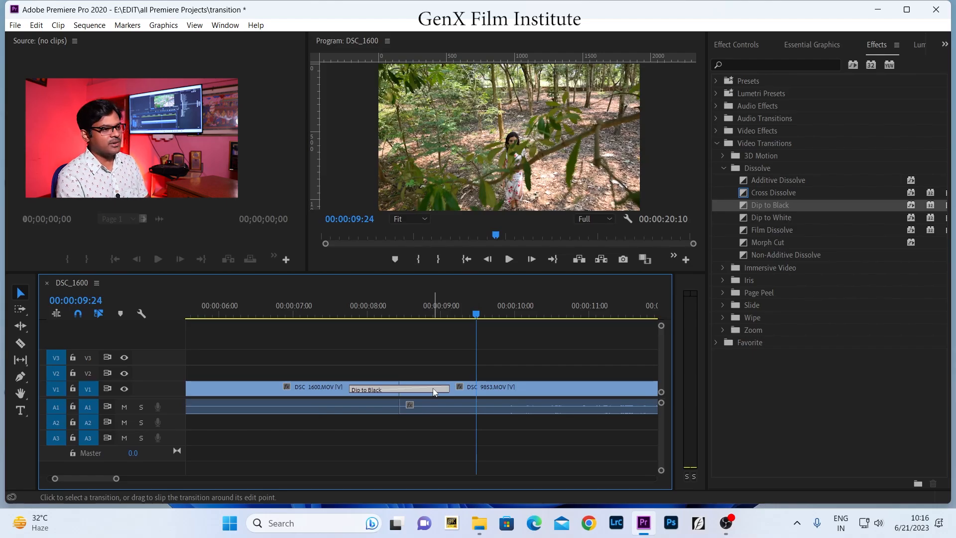
key("Delete")
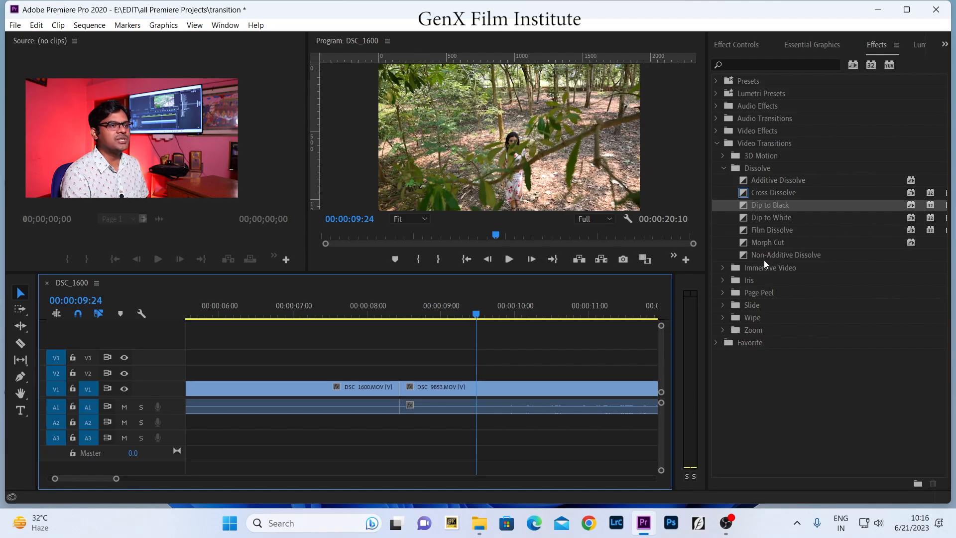
left_click(773, 256)
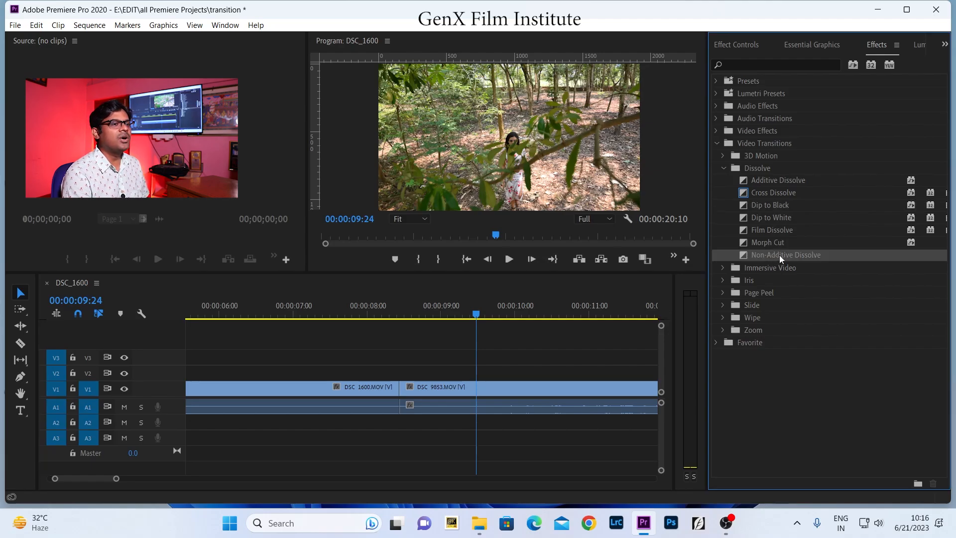
left_click_drag(784, 253, 395, 387)
- Play across the Non-Additive Dissolve several times from about 00:00:08:02, then view its mixed frame at 00:00:08:15
left_click(372, 313)
key("space")
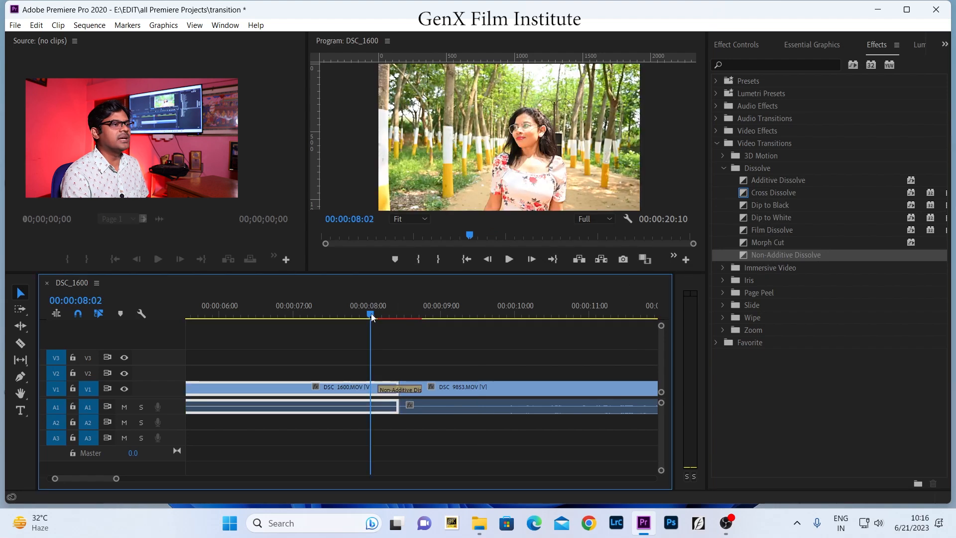
left_click(371, 314)
key("space")
left_click(371, 313)
key("space")
left_click(372, 312)
key("space")
left_click(372, 313)
key("space")
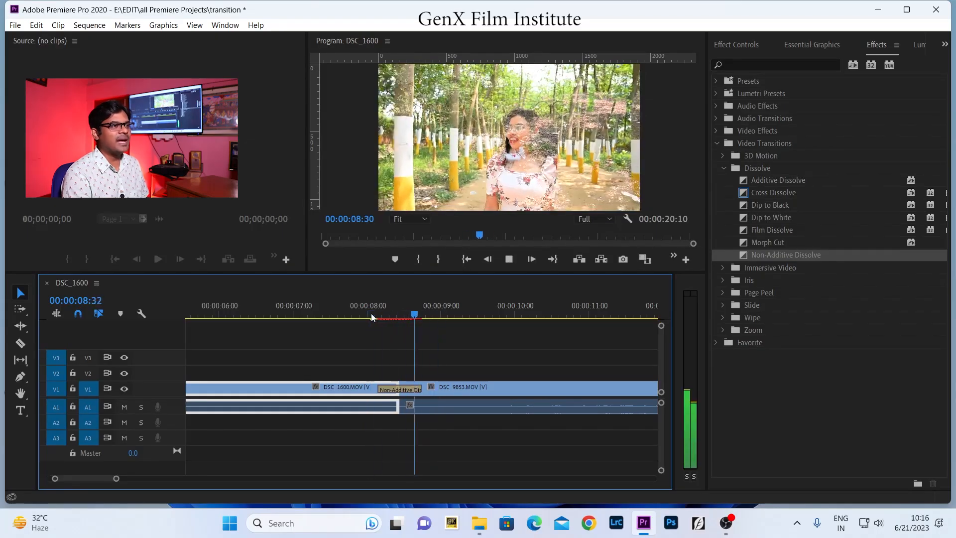
left_click(389, 315)
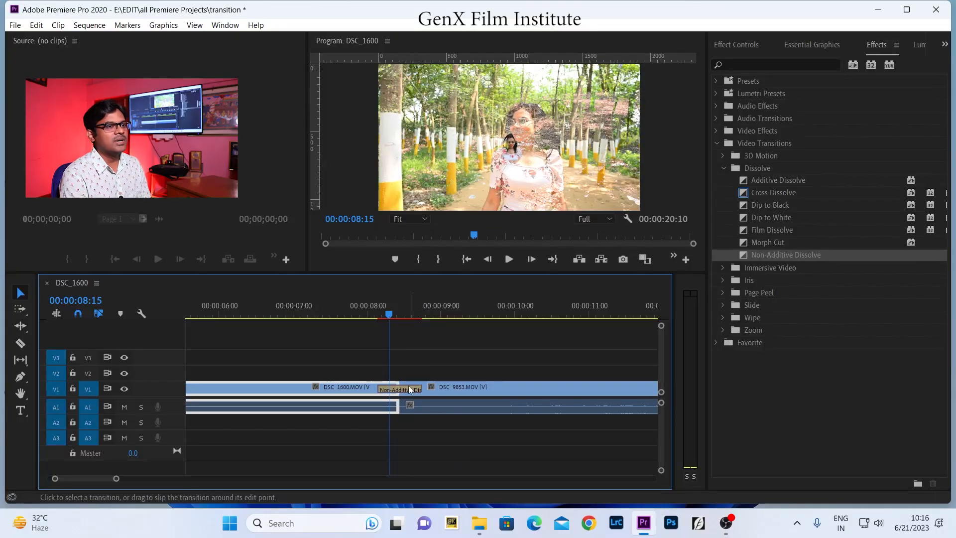
- Replace the Non-Additive Dissolve at the cut on V1 with a Film Dissolve
left_click(410, 387)
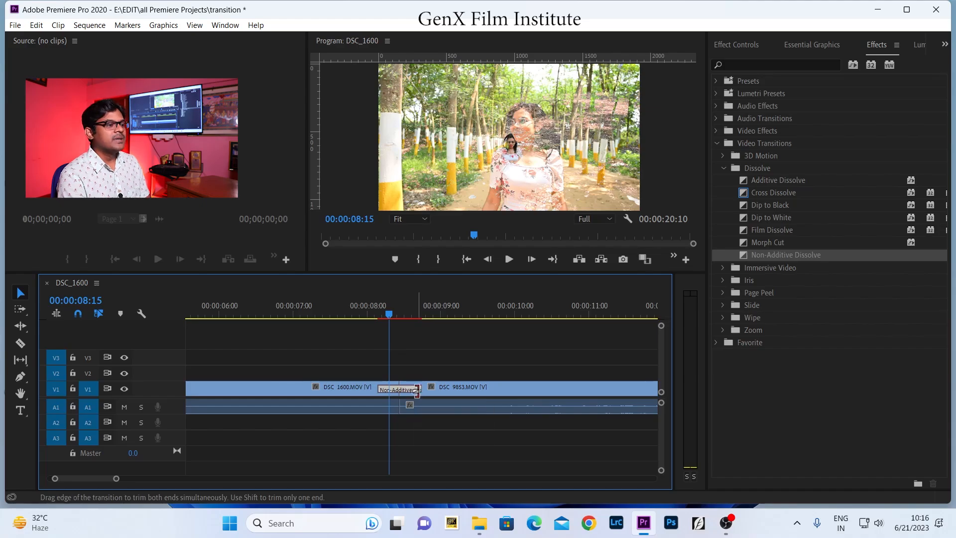
key("Delete")
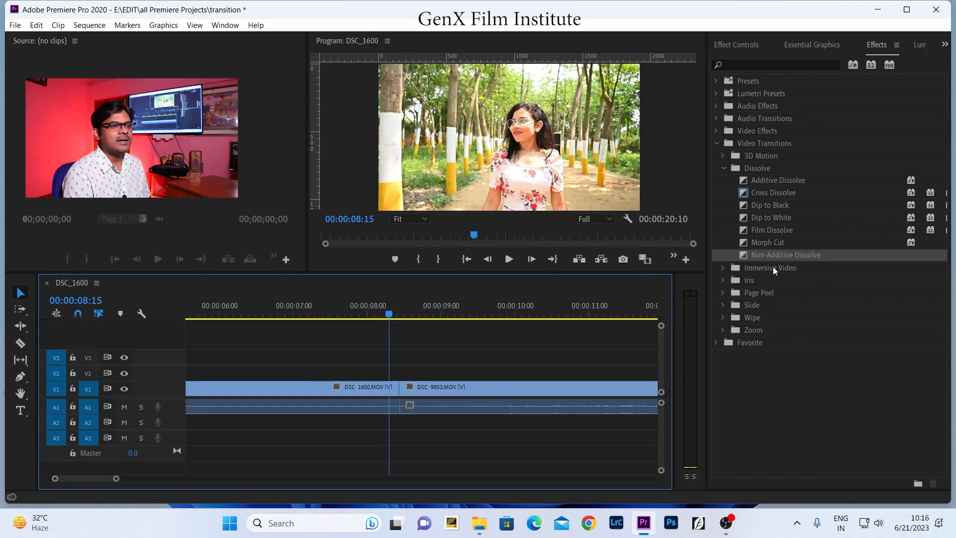
left_click_drag(776, 232, 401, 388)
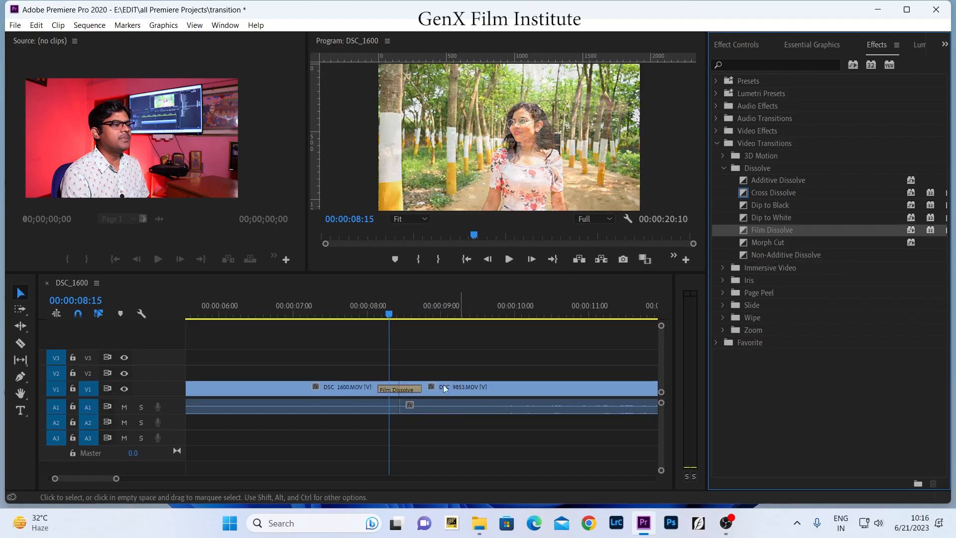
- Play across the Film Dissolve from about 00:00:08:00, then replay it from inside its first half
left_click(370, 306)
key("space")
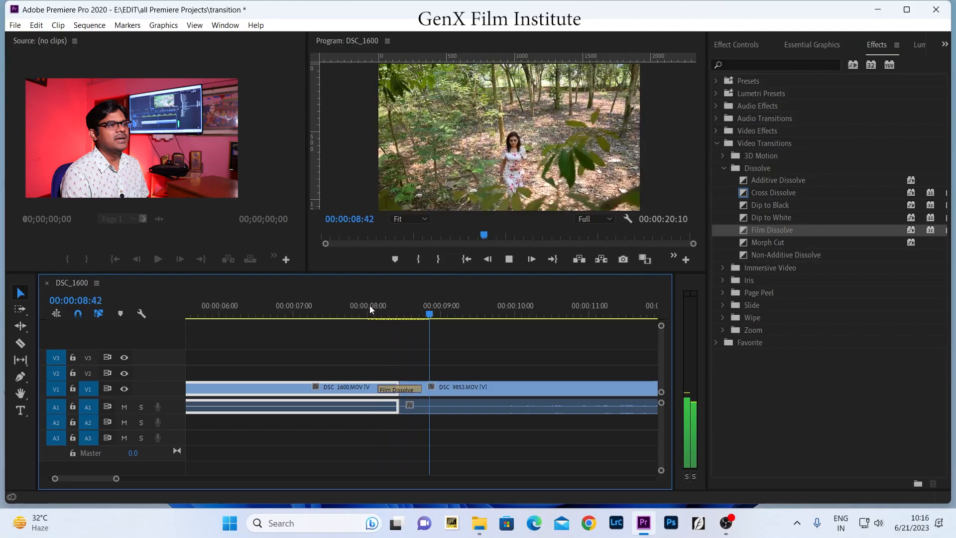
key("space")
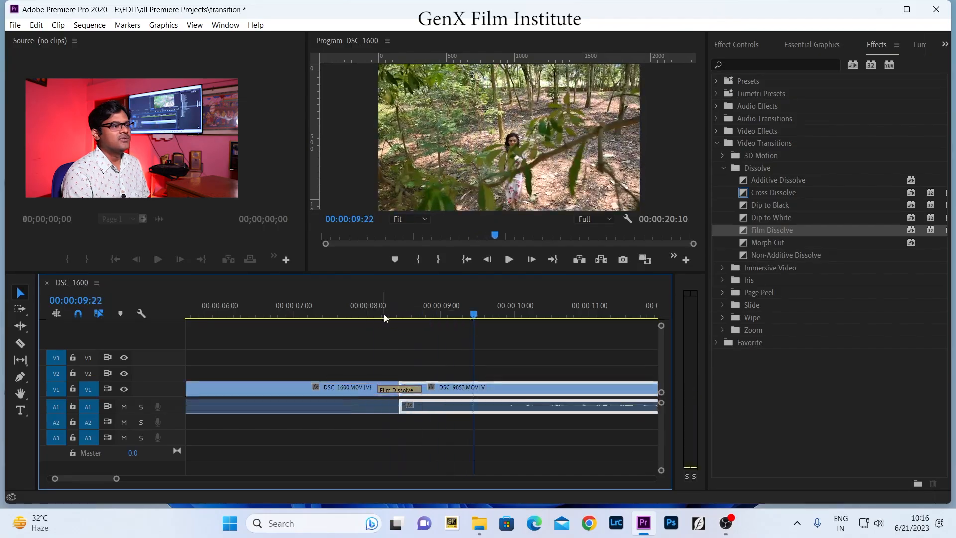
left_click(385, 318)
key("space")
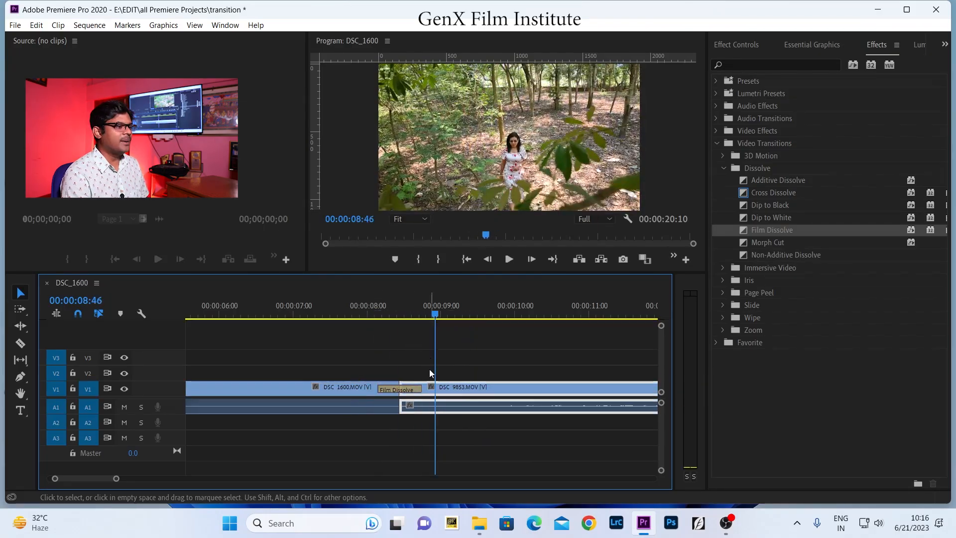
- Replace the Film Dissolve at the cut on V1 with an Additive Dissolve
left_click(410, 390)
key("Delete")
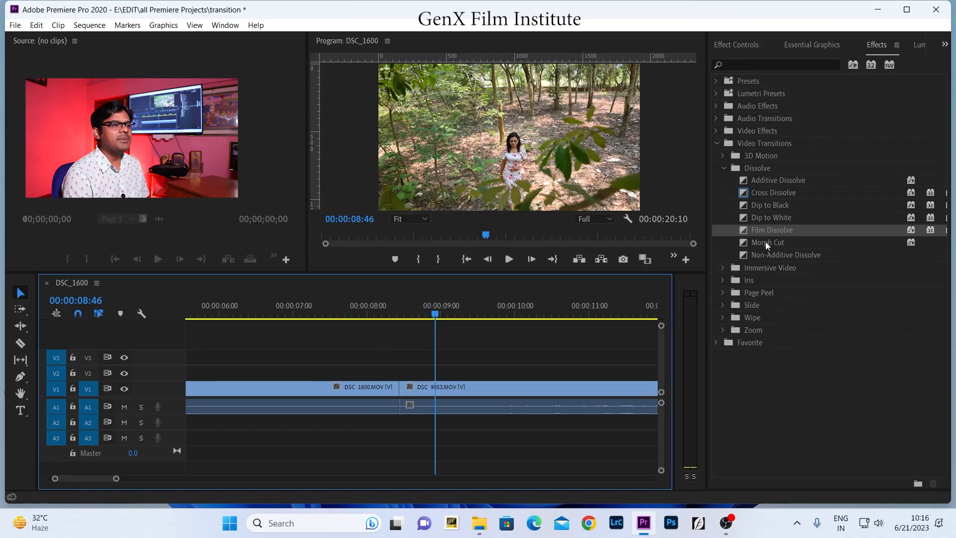
left_click(771, 183)
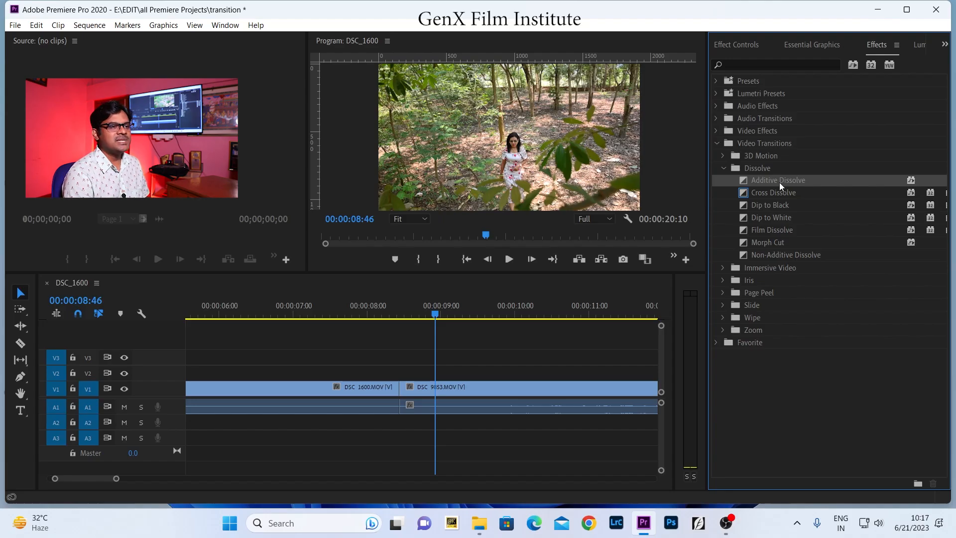
left_click_drag(789, 179, 396, 381)
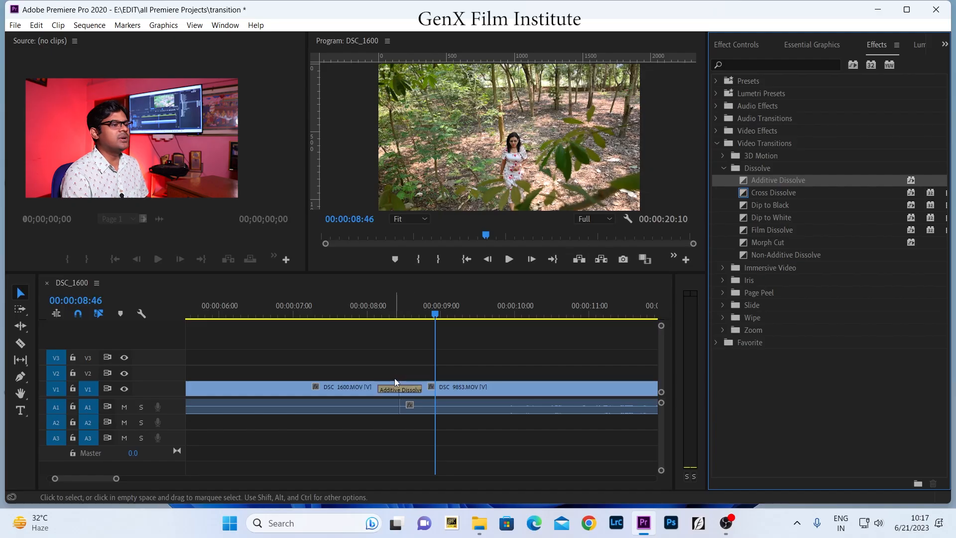
- Play across the Additive Dissolve from just before it, including replays from 00:00:08:05
left_click(365, 314)
key("space")
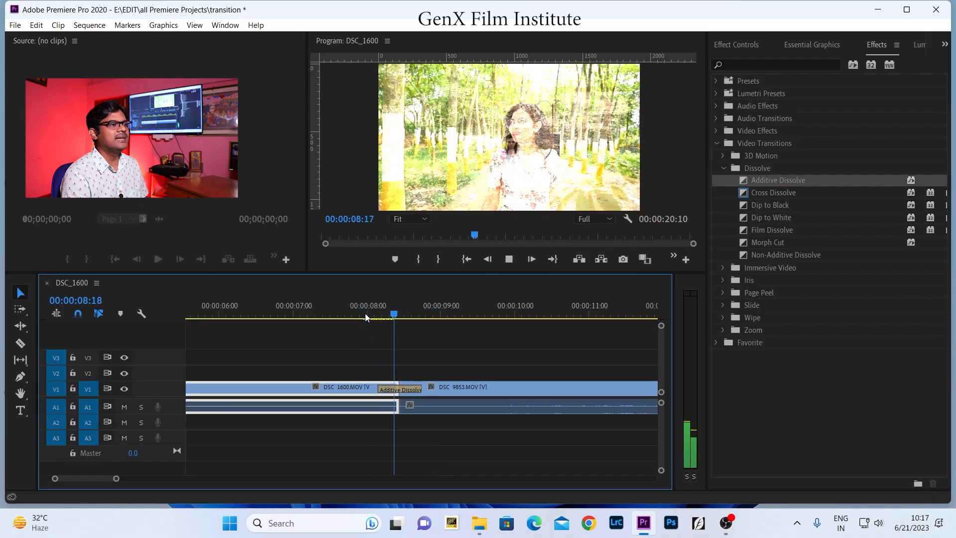
left_click(375, 315)
key("space")
left_click(375, 315)
key("space")
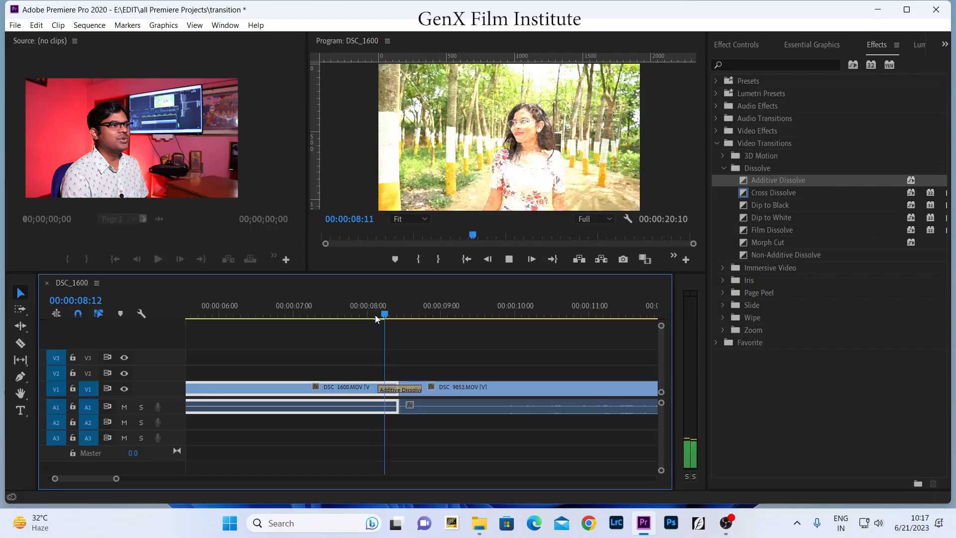
left_click(375, 315)
left_click(375, 315)
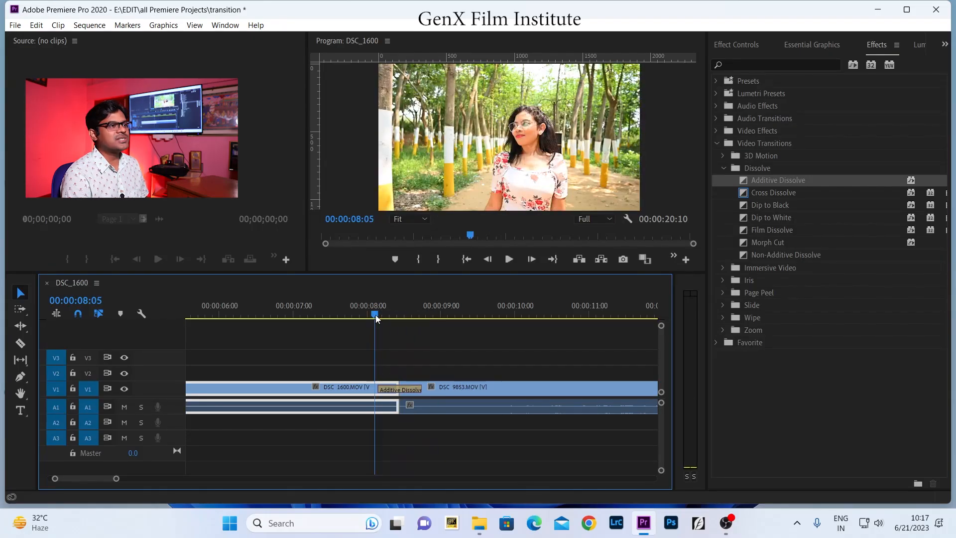
key("space")
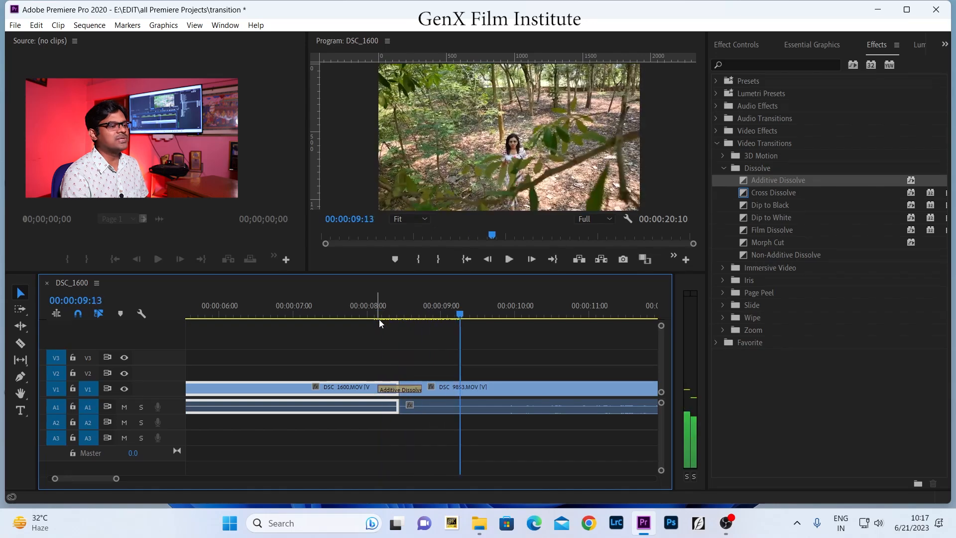
key("space")
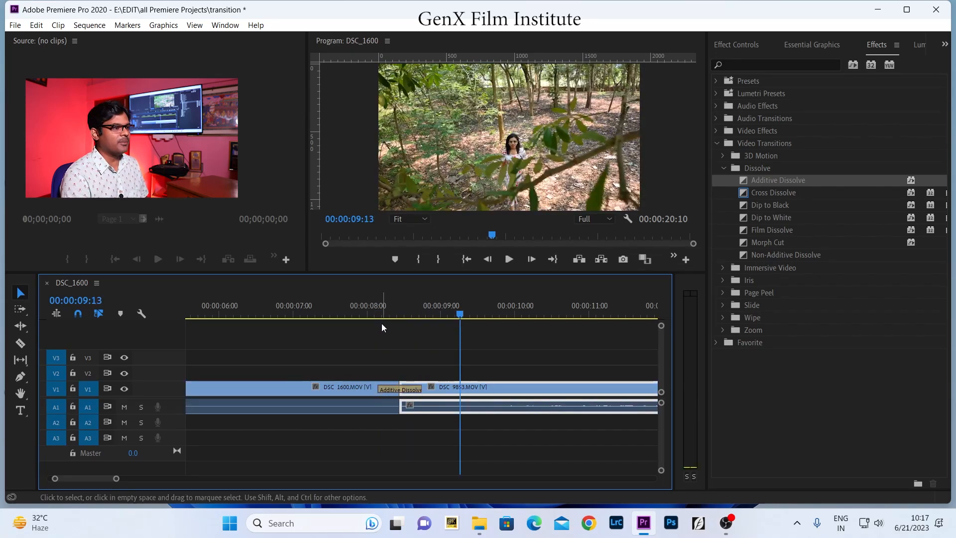
- Replay the Additive Dissolve from just before its start and stop at 00:00:09:09
left_click(372, 313)
key("space")
left_click(372, 313)
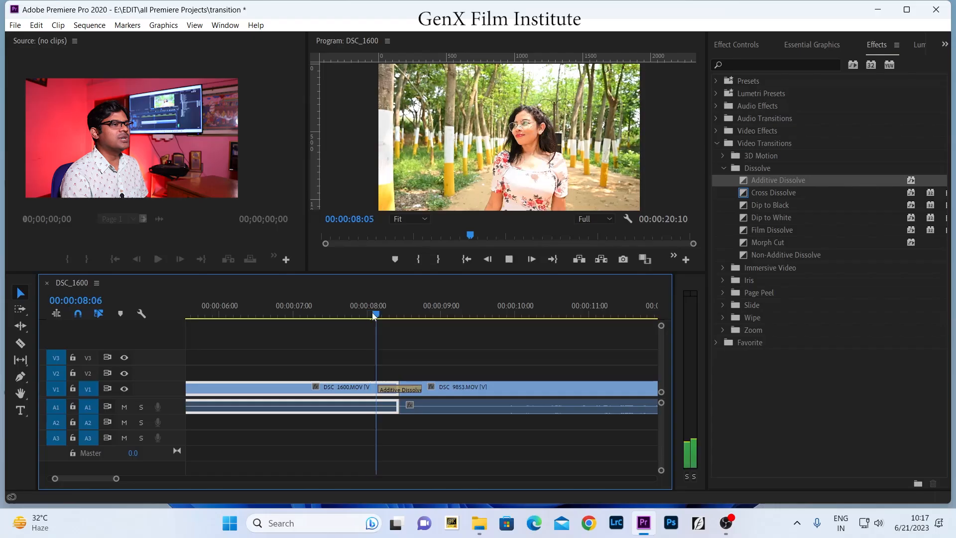
left_click(372, 312)
key("space")
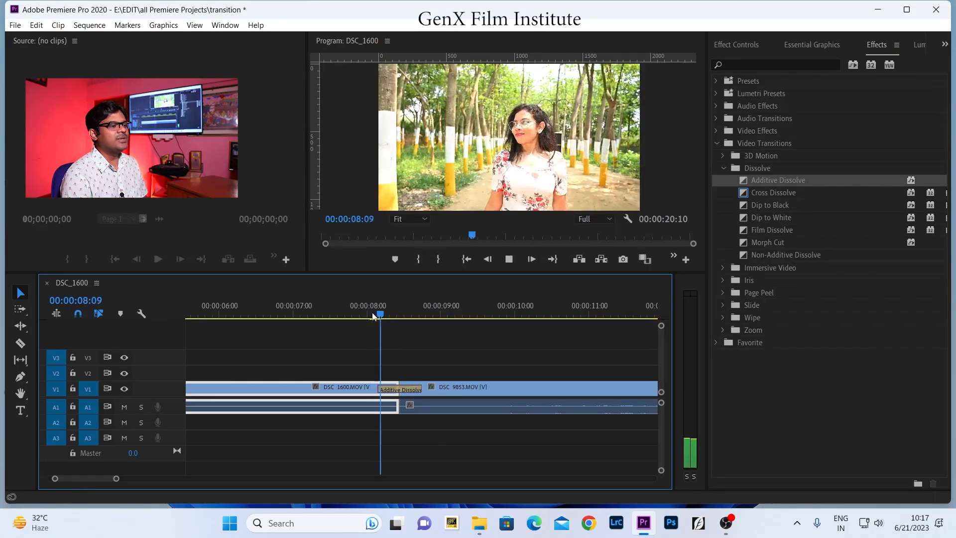
key("space")
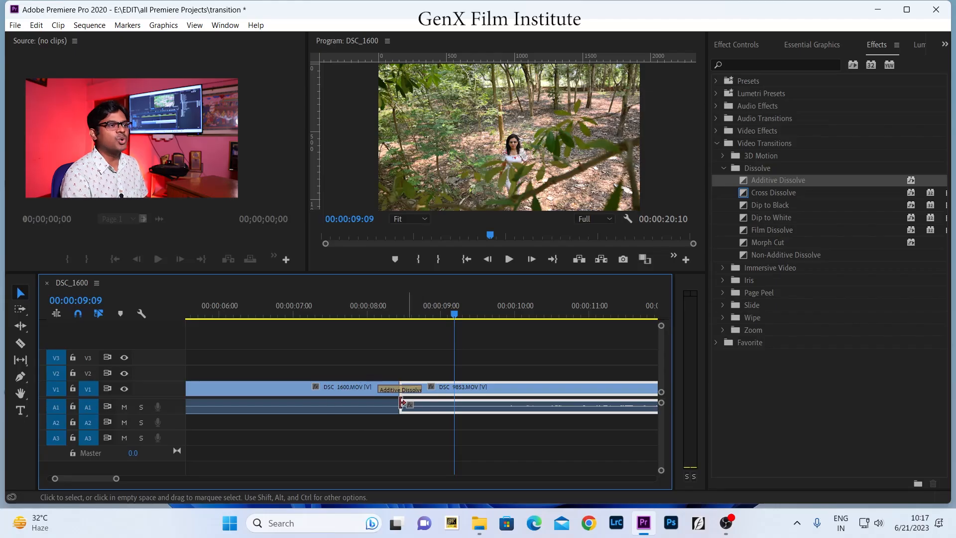
- Replay the Additive Dissolve from 00:00:07:49 and 00:00:07:47, then from progressively nearer its start, stopping at 00:00:09:23
left_click(366, 304)
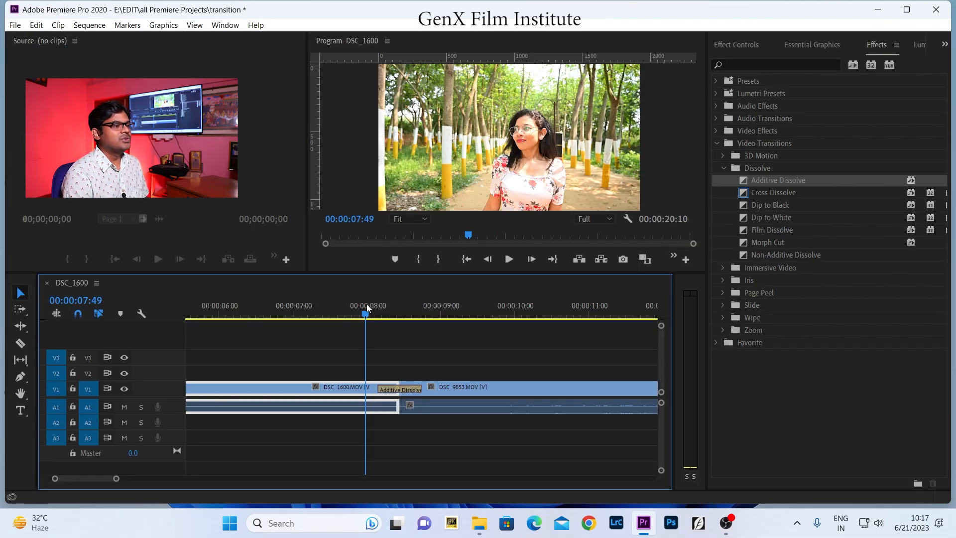
key("space")
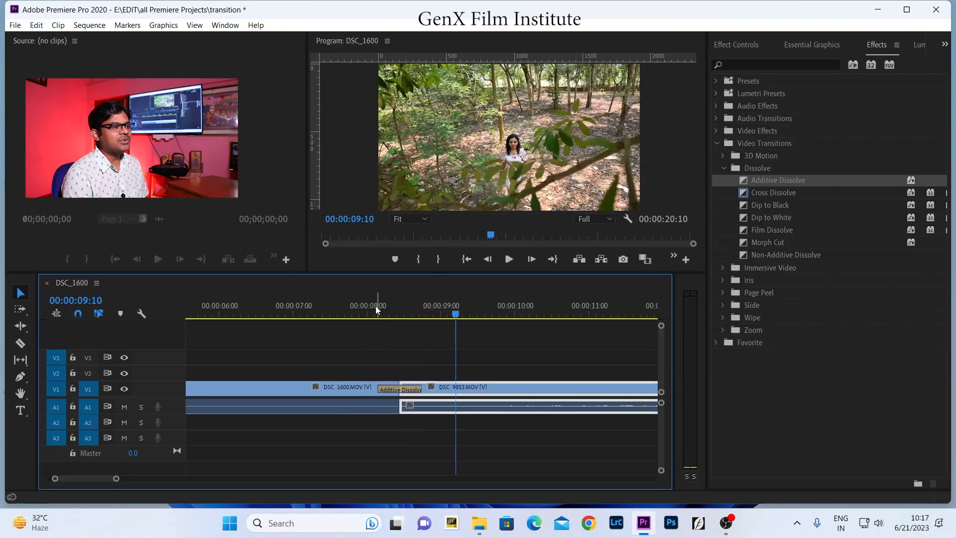
left_click(364, 307)
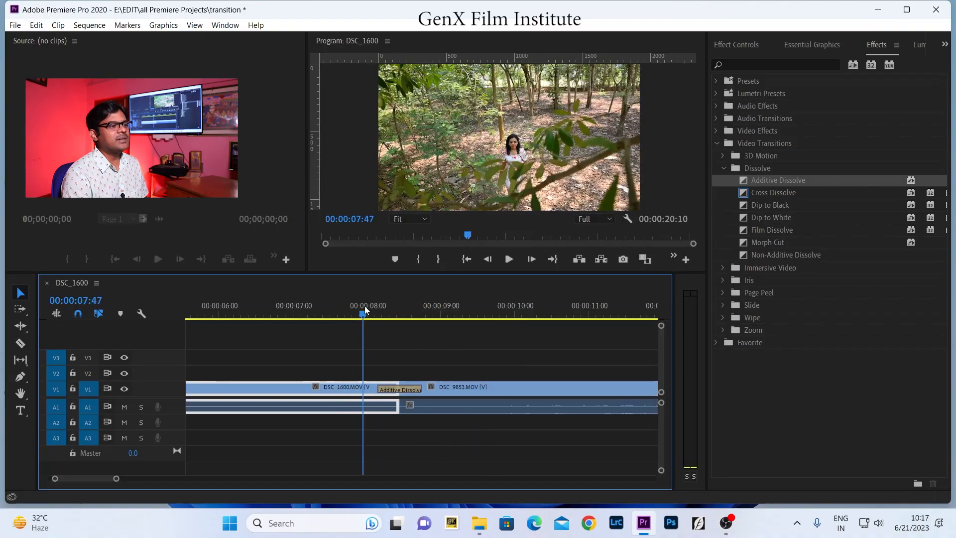
key("space")
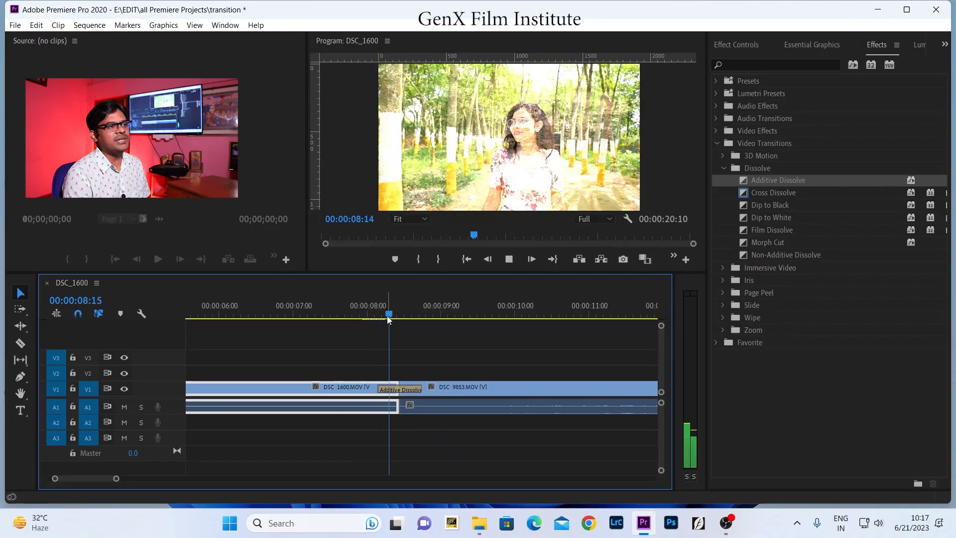
left_click(366, 309)
key("space")
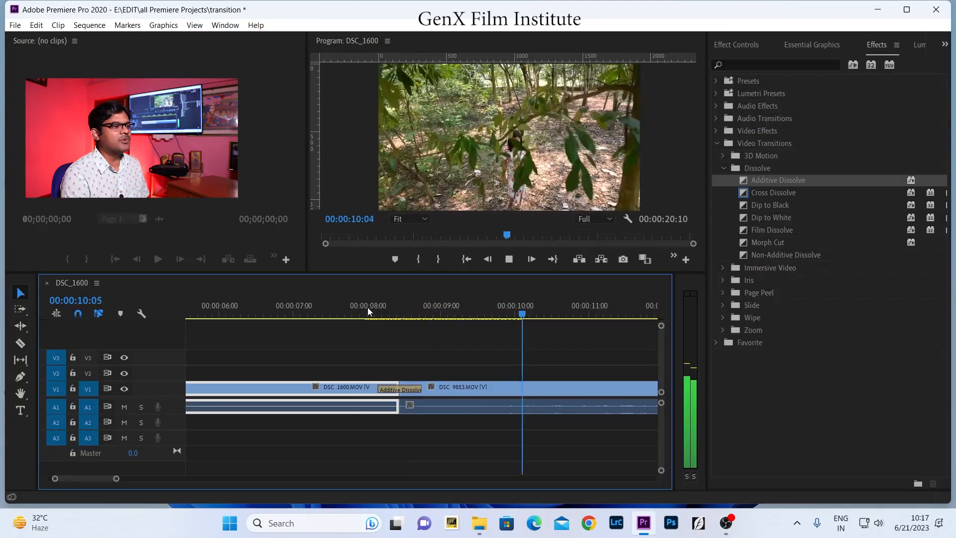
left_click(369, 307)
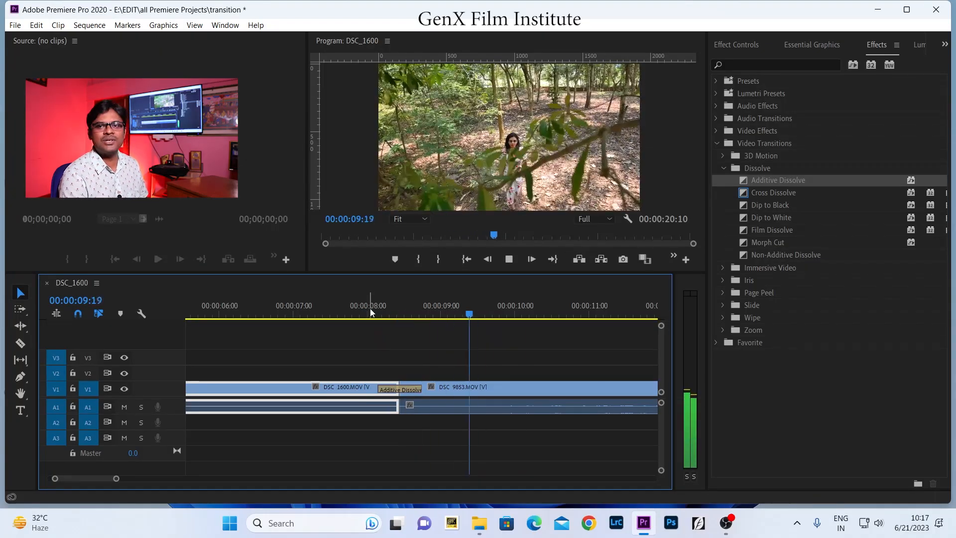
left_click(378, 313)
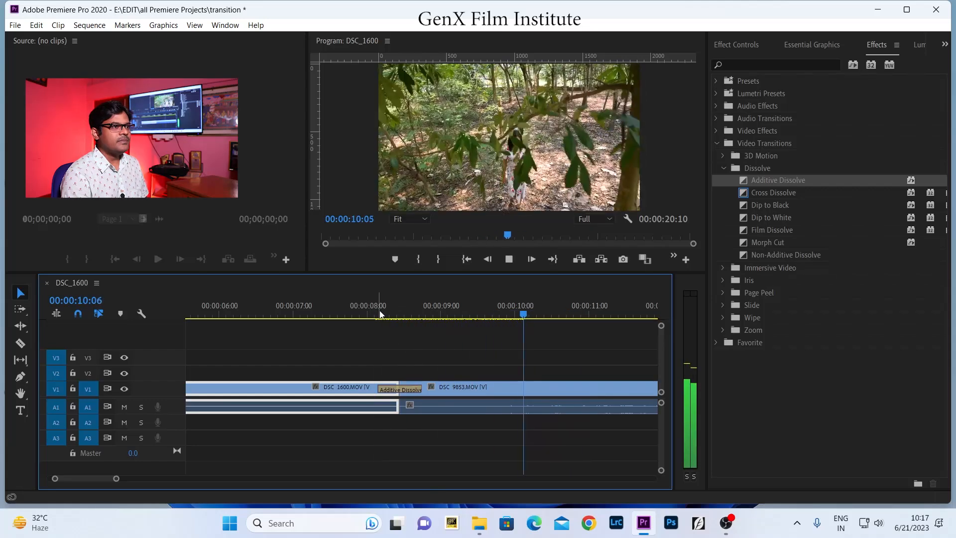
left_click(381, 313)
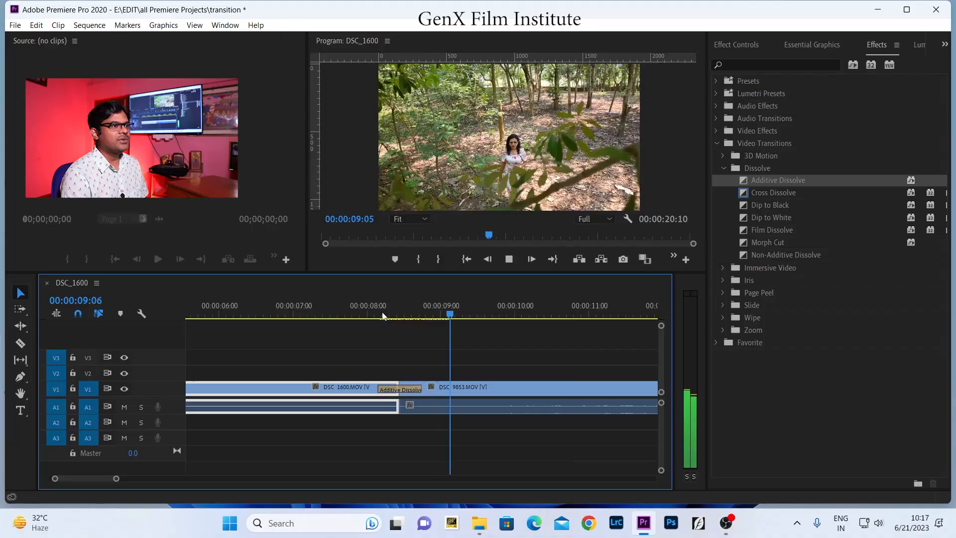
key("space")
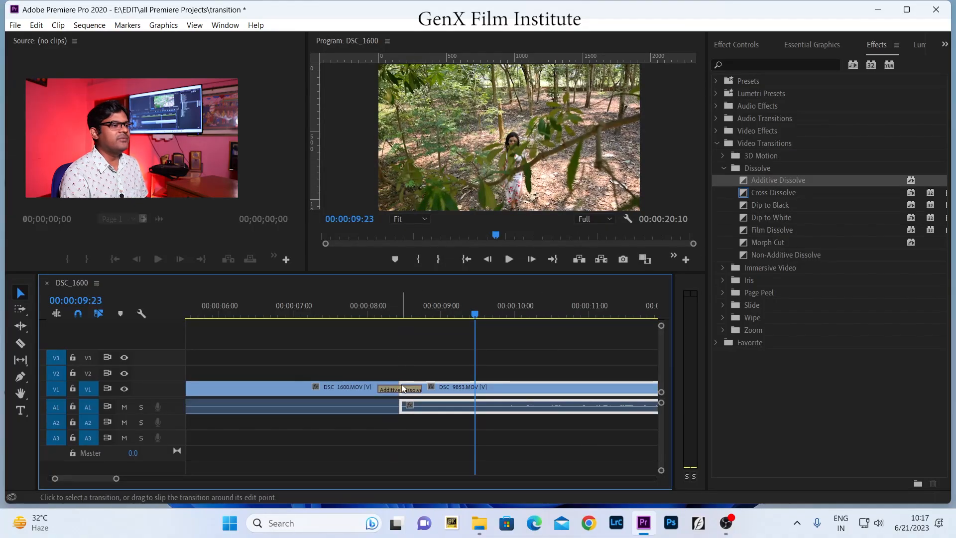
- Remove the Additive Dissolve from the cut, then collapse the Dissolve group and expand the Page Peel transitions
left_click(408, 388)
key("Delete")
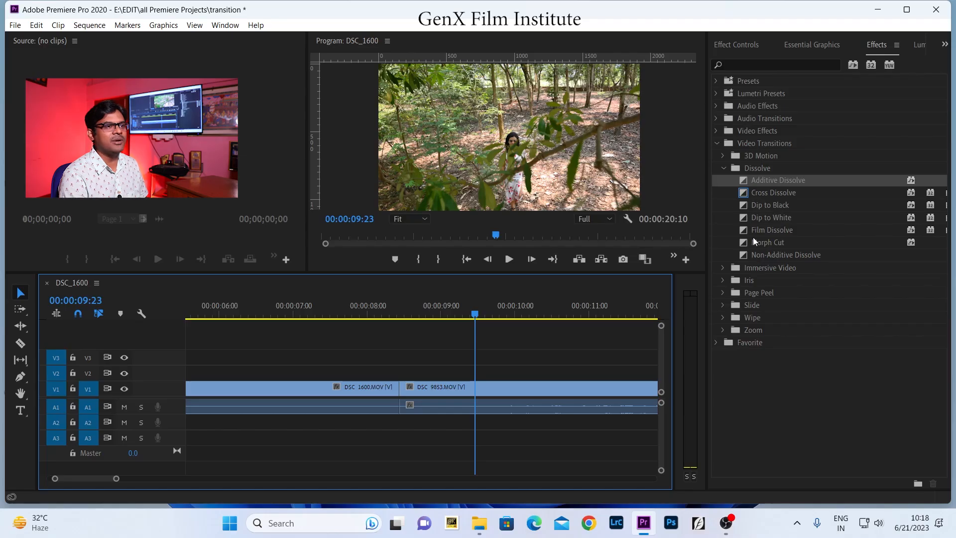
left_click(725, 169)
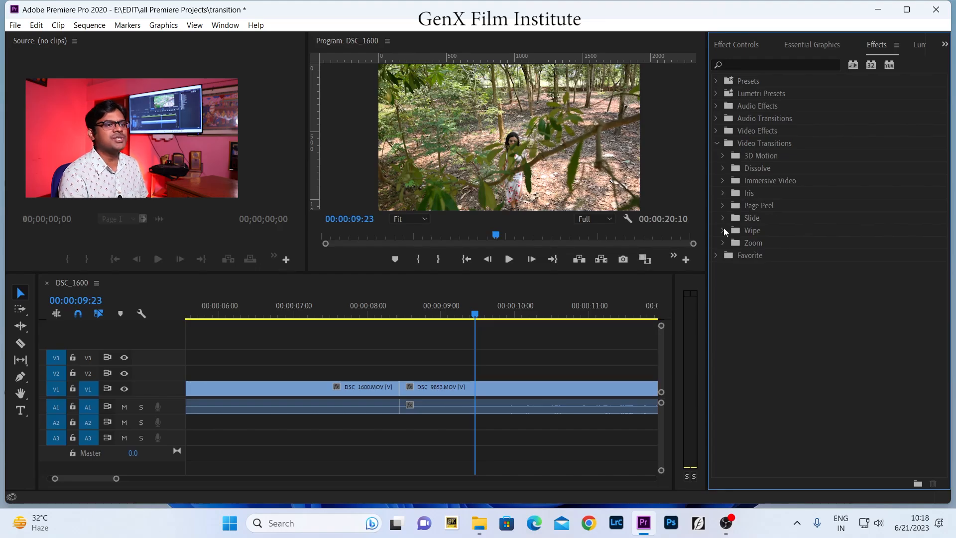
left_click(723, 206)
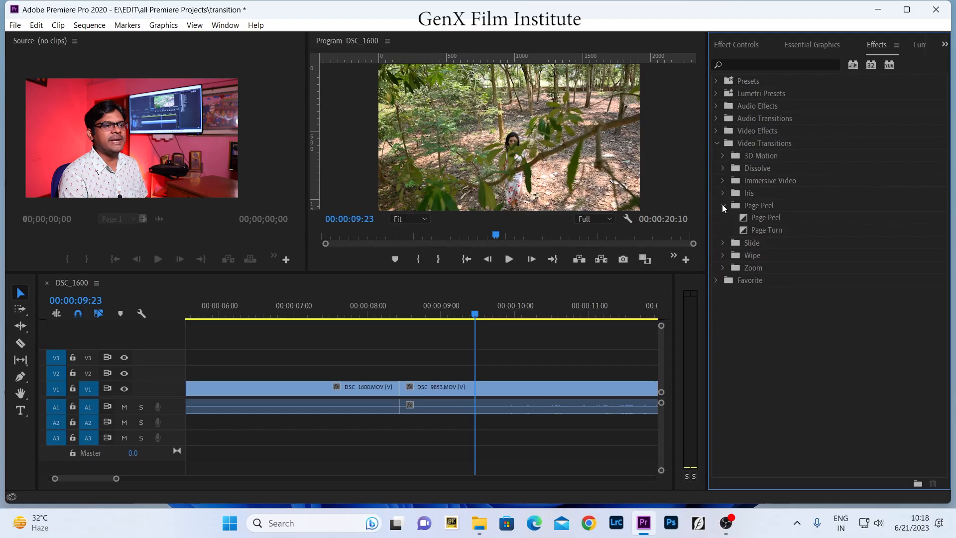
- Apply the Page Peel transition to the cut between the two clips and play across it repeatedly from just before its start
left_click(745, 217)
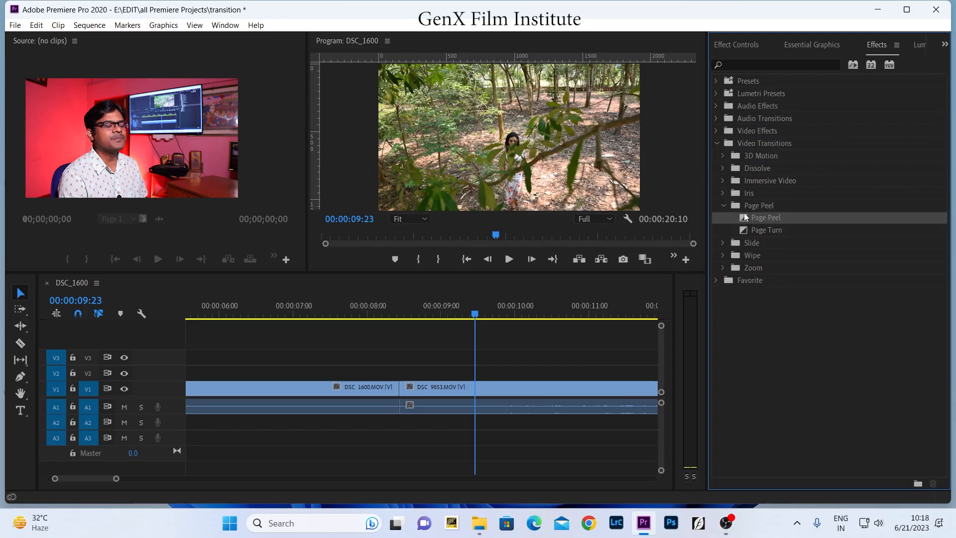
left_click_drag(493, 297, 400, 388)
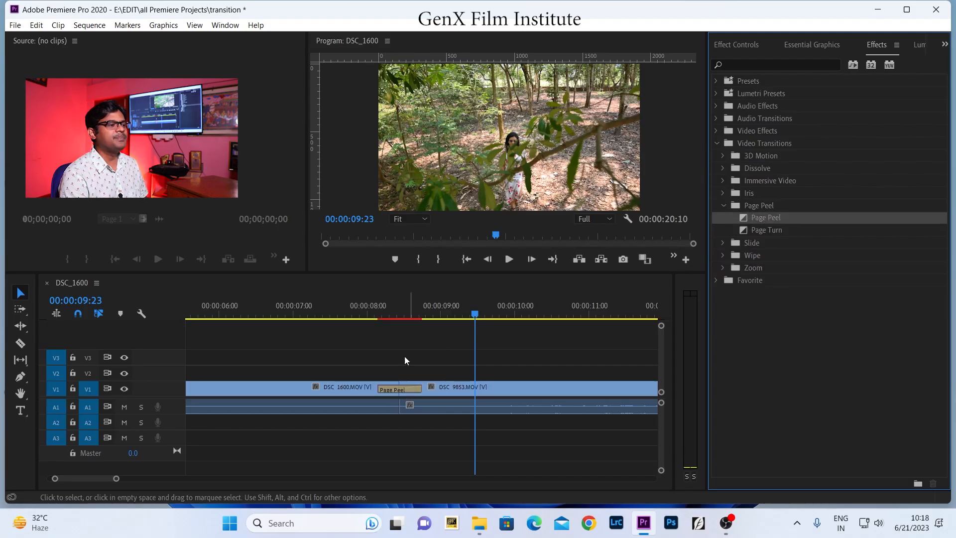
left_click(371, 313)
key("space")
left_click(371, 312)
key("space")
left_click(372, 312)
key("space")
key("space")
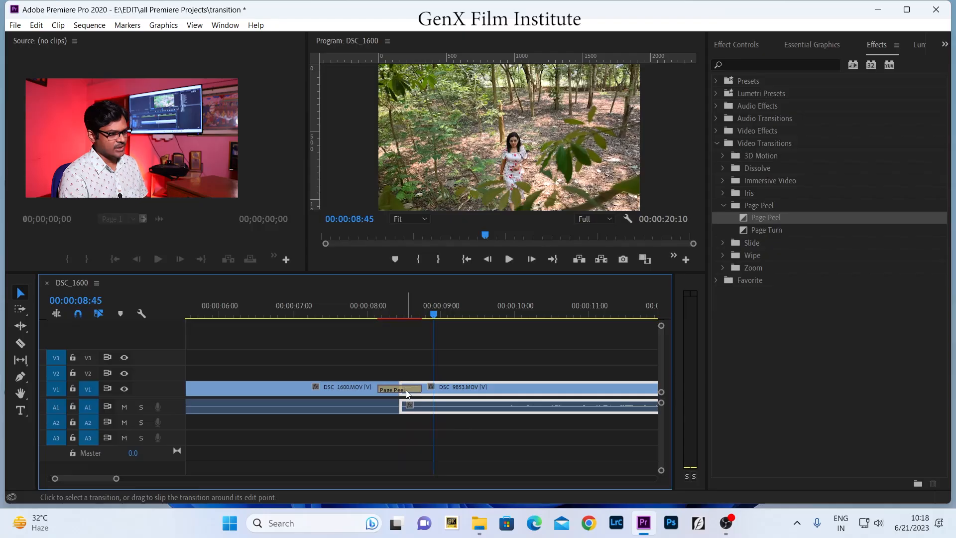
- Remove the Page Peel from the cut and expand the Slide transitions group
left_click(407, 390)
key("Delete")
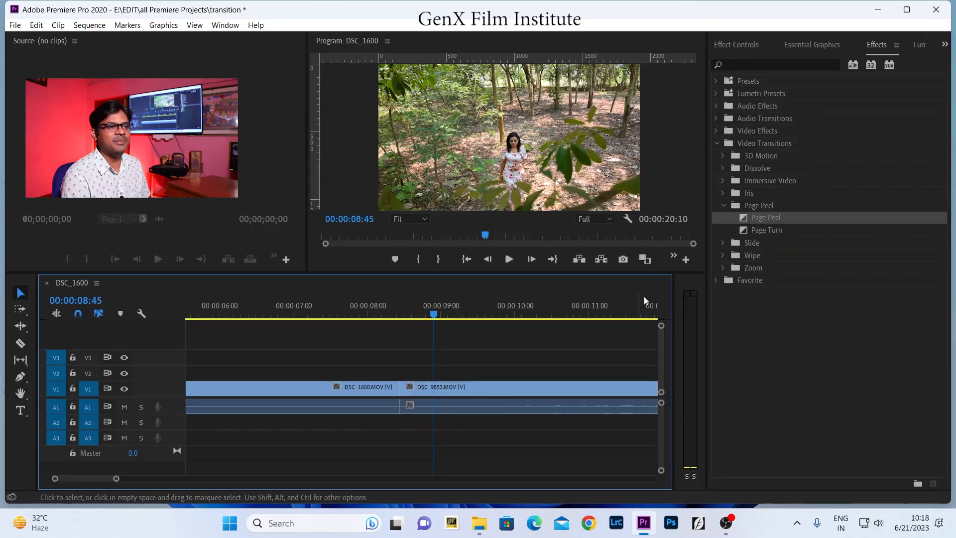
left_click(723, 243)
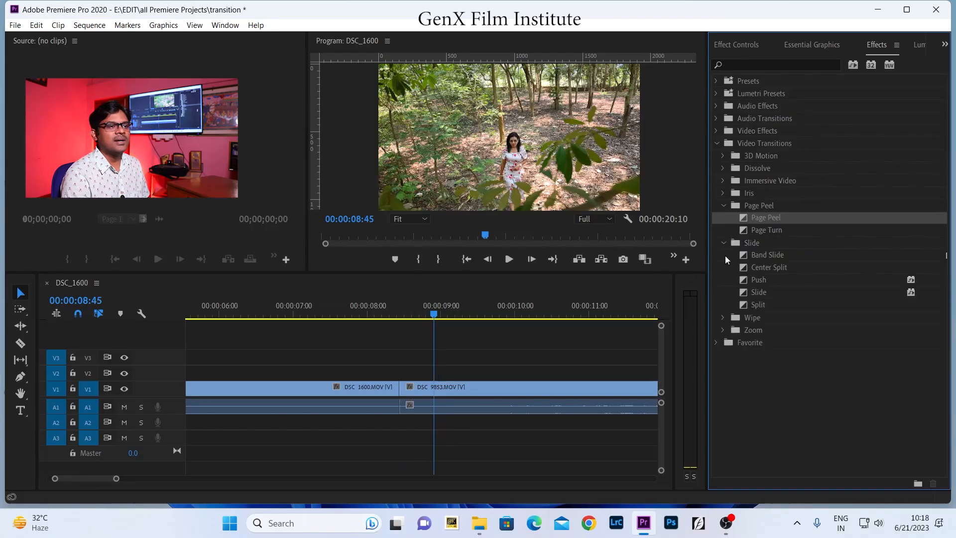
- Apply the Push transition to the cut between the two clips and play across it several times
left_click(759, 293)
left_click(756, 279)
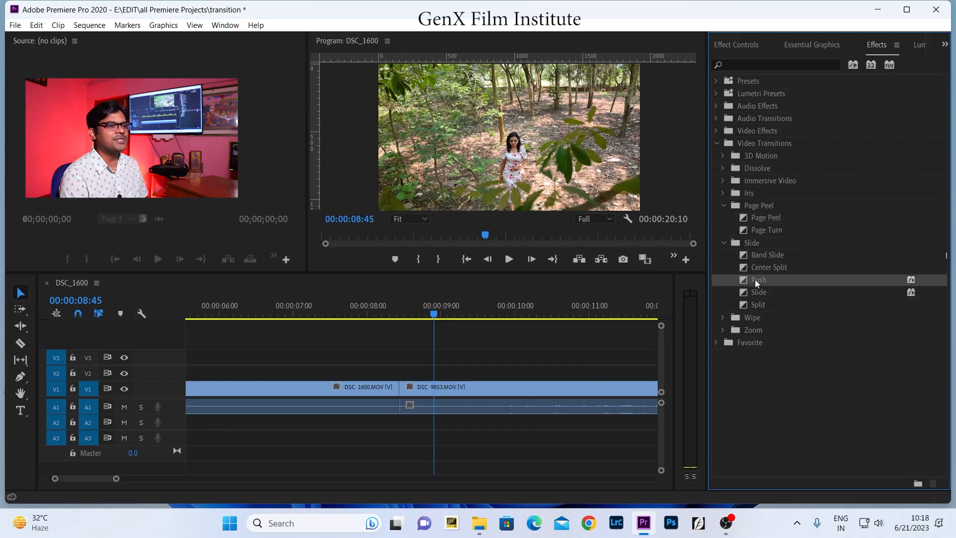
left_click_drag(744, 280, 401, 388)
left_click(369, 312)
key("space")
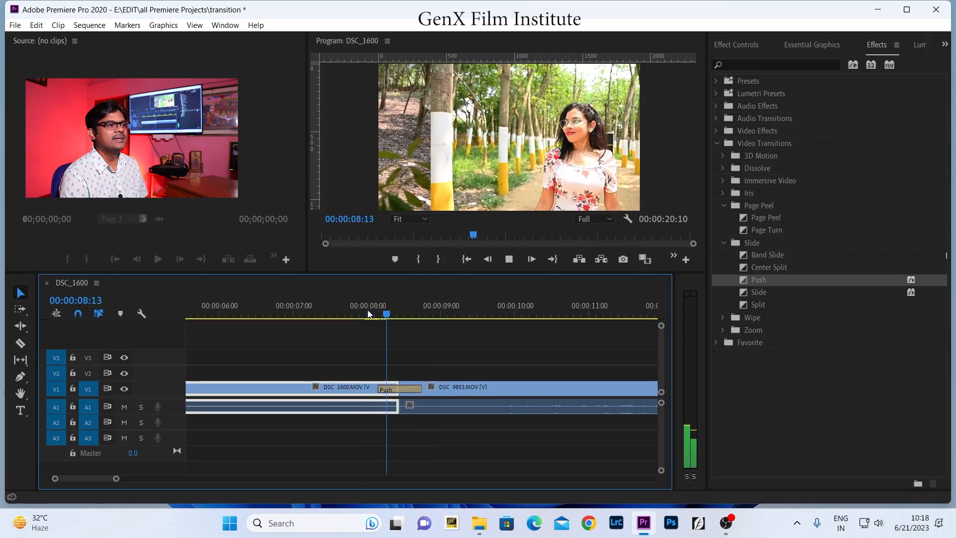
left_click(368, 314)
key("space")
left_click(368, 314)
key("space")
key("space")
- Lengthen the Push transition at both ends to a duration of about 00:00:01:28
left_click(417, 391)
left_click_drag(417, 391, 452, 388)
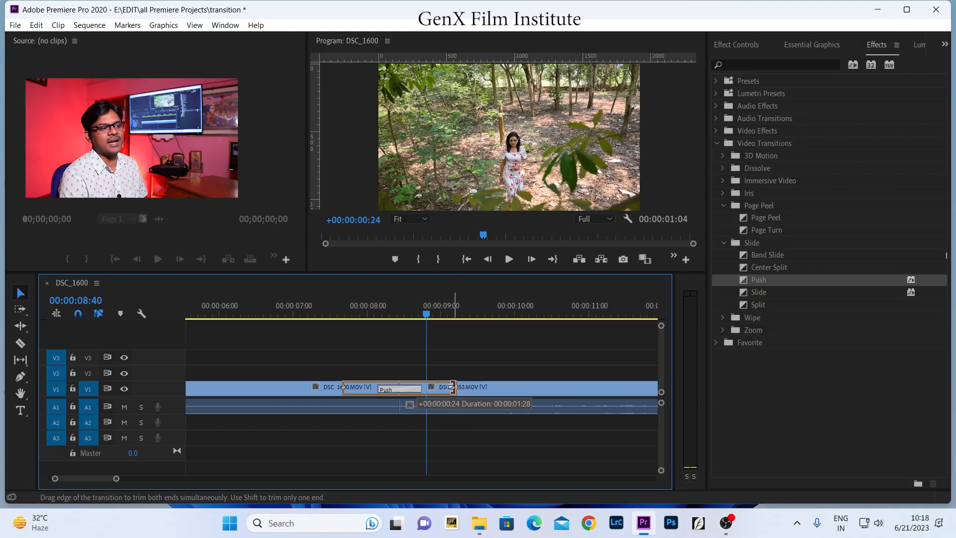
left_click_drag(452, 388, 451, 388)
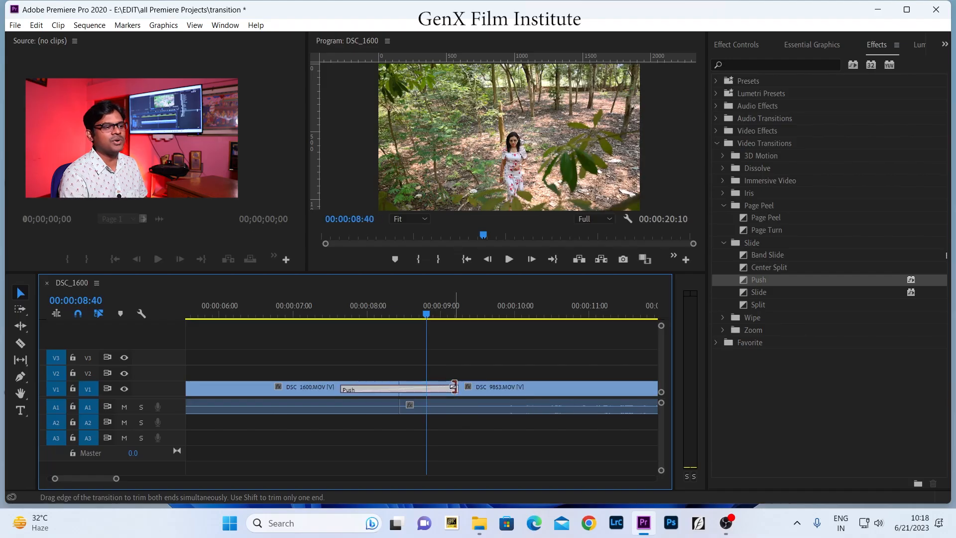
- Play across the lengthened Push from just before its start, replaying it, and stop at 00:00:09:26
left_click(333, 306)
key("space")
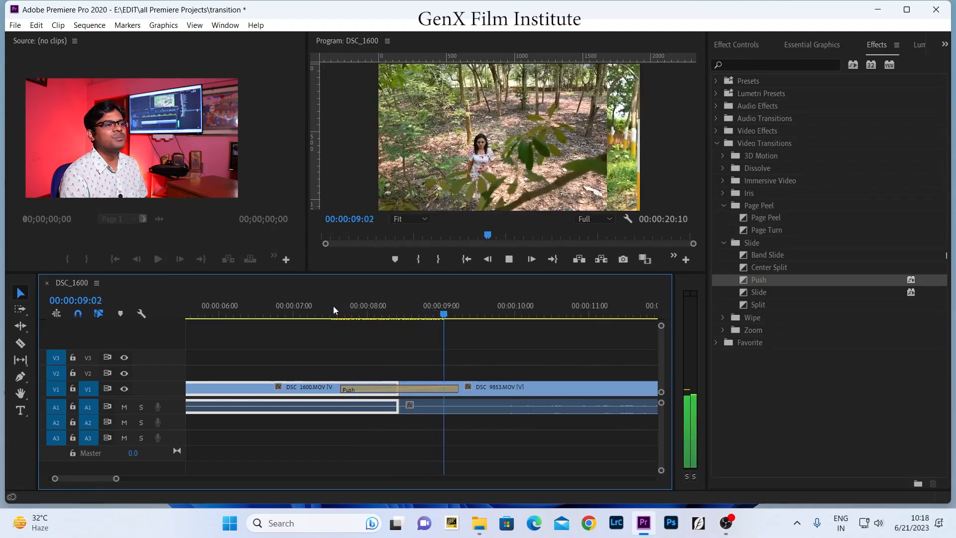
left_click(333, 306)
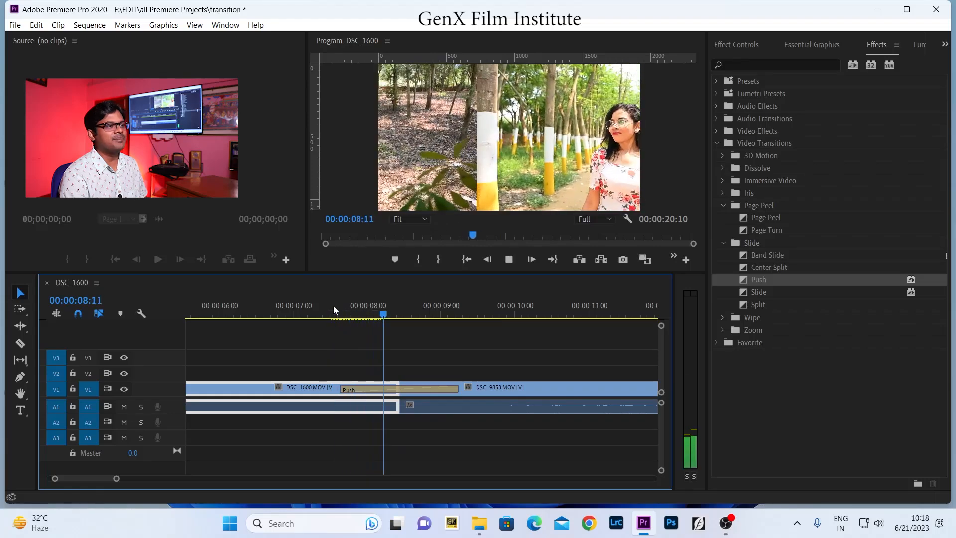
left_click(333, 306)
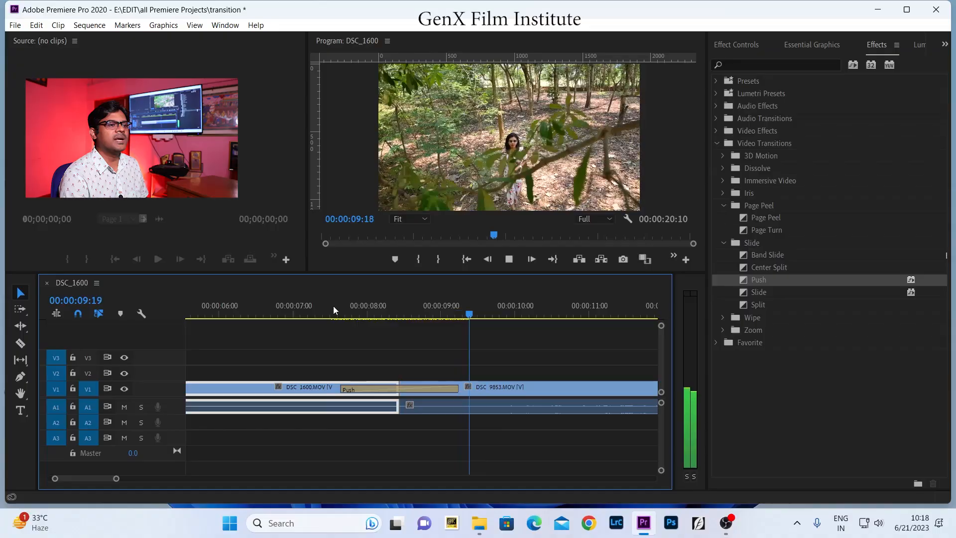
key("space")
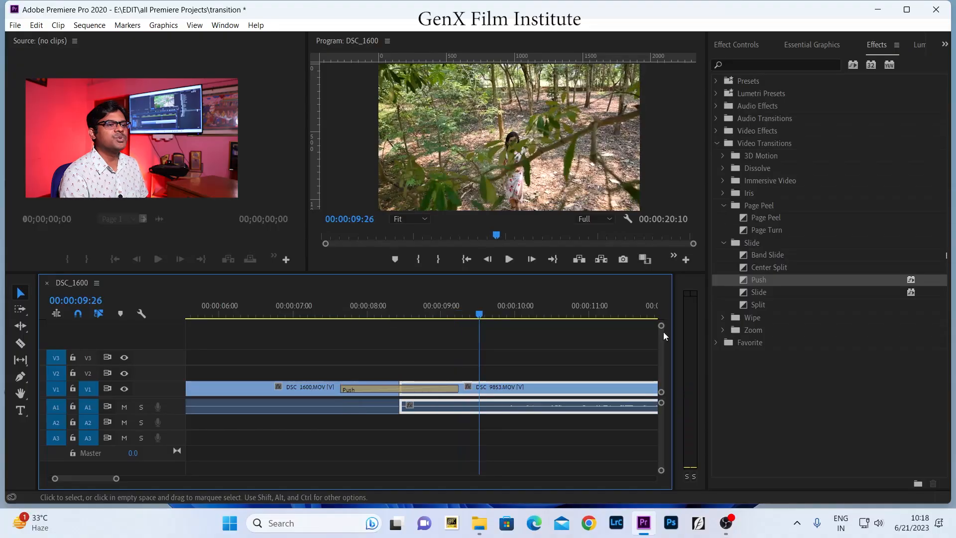
- Replace the Push with the Slide transition and play across it from 00:00:07:16, replaying once and stopping at 00:00:09:23
left_click(758, 293)
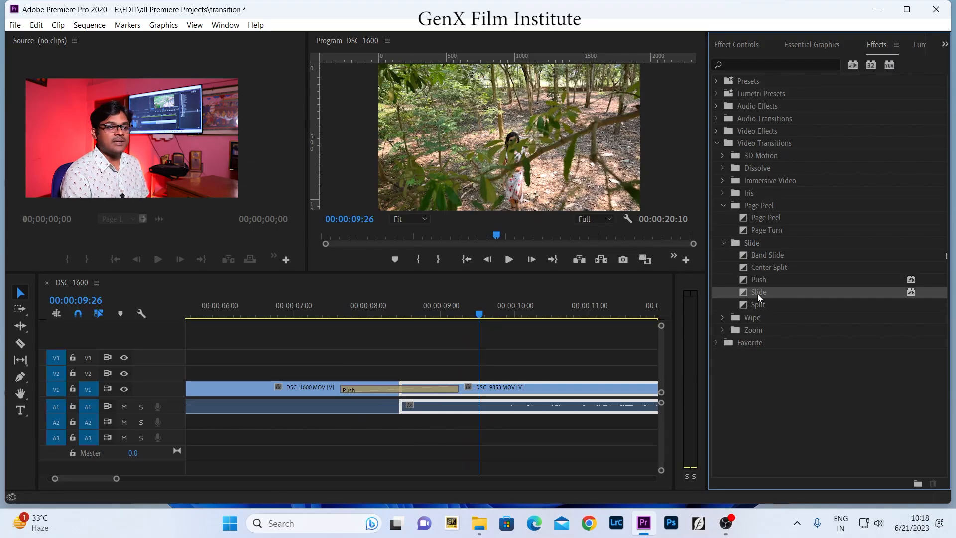
left_click_drag(758, 292, 422, 391)
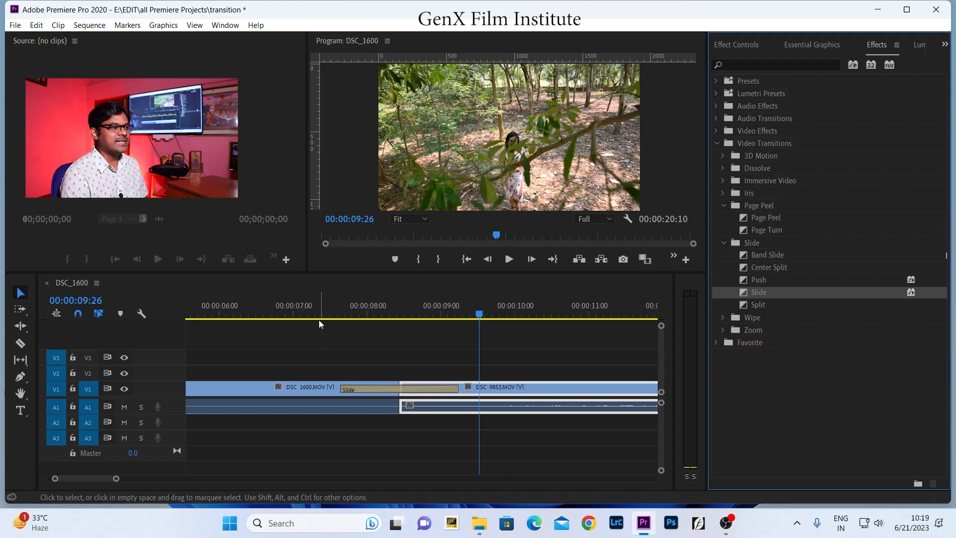
left_click(319, 305)
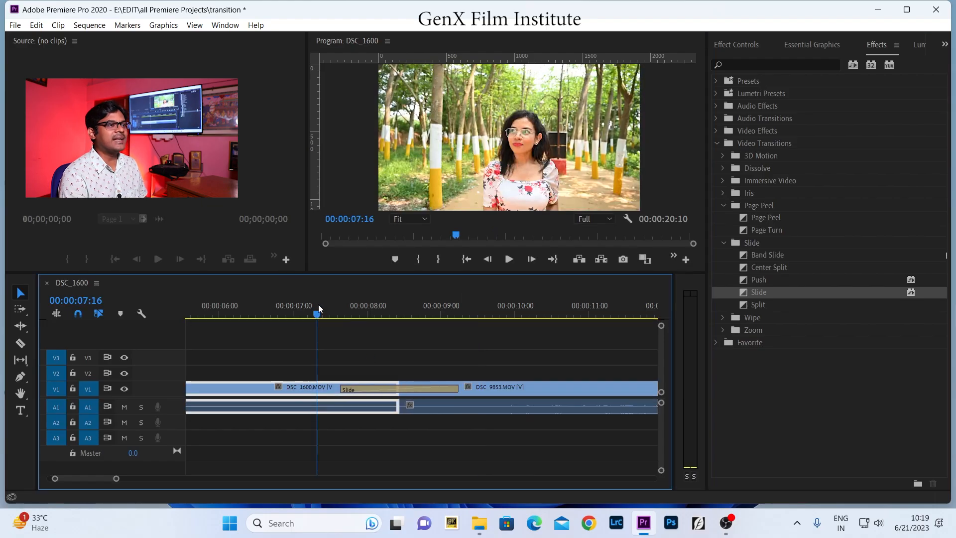
key("space")
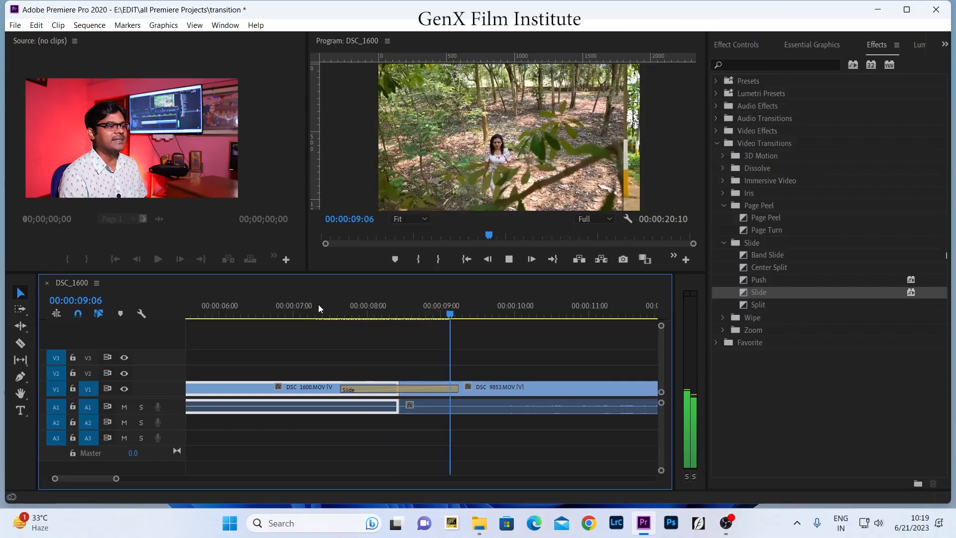
left_click(319, 304)
key("space")
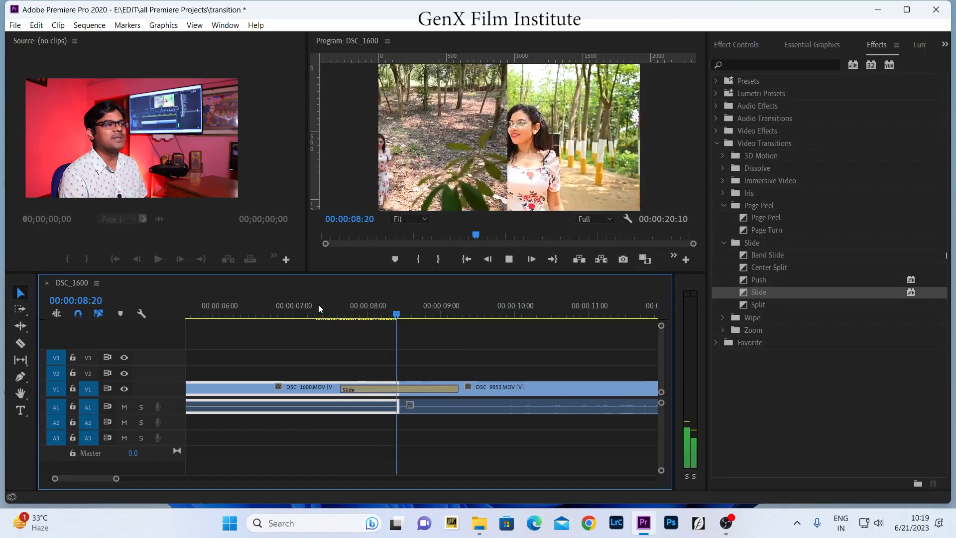
key("space")
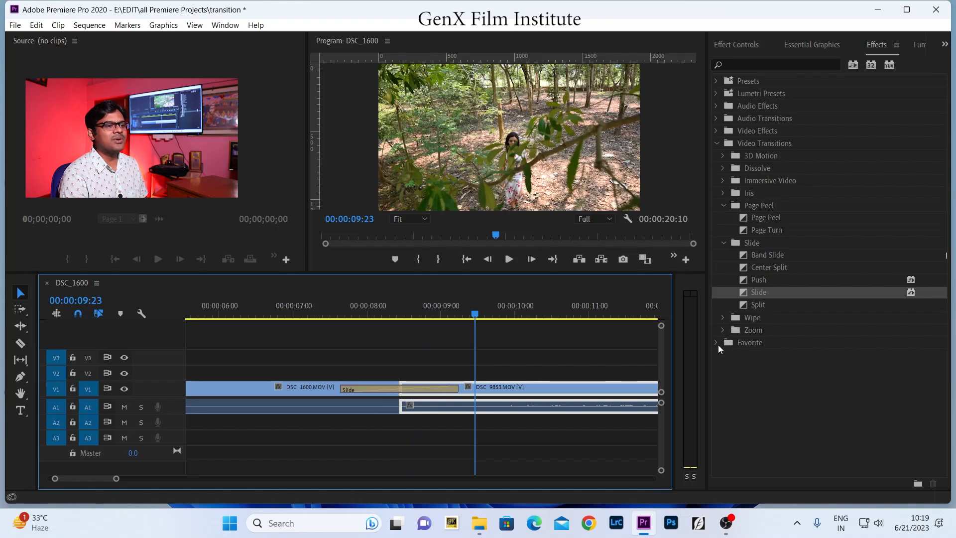
- Replace the Slide with the Cross Zoom transition from the Zoom group and play across it, stopping at 00:00:08:10
left_click(723, 331)
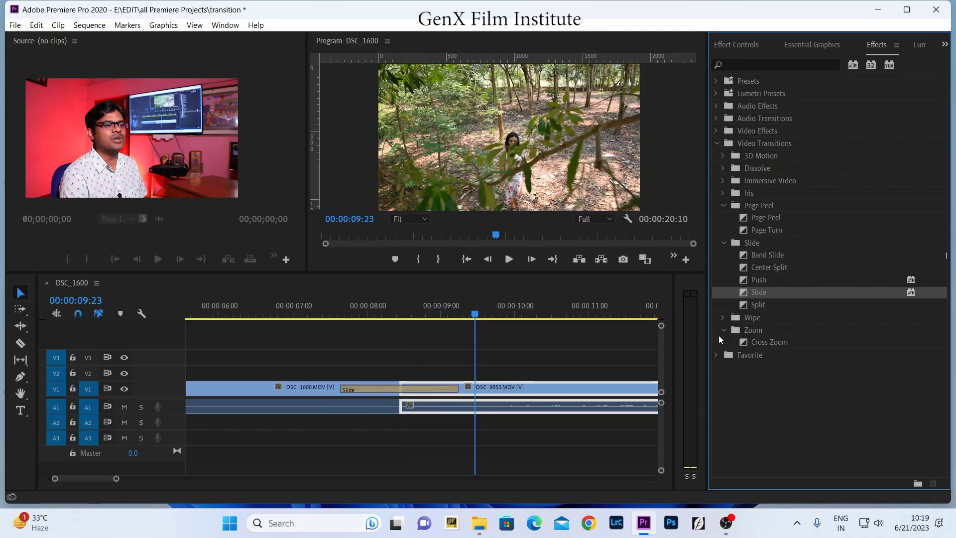
left_click(767, 343)
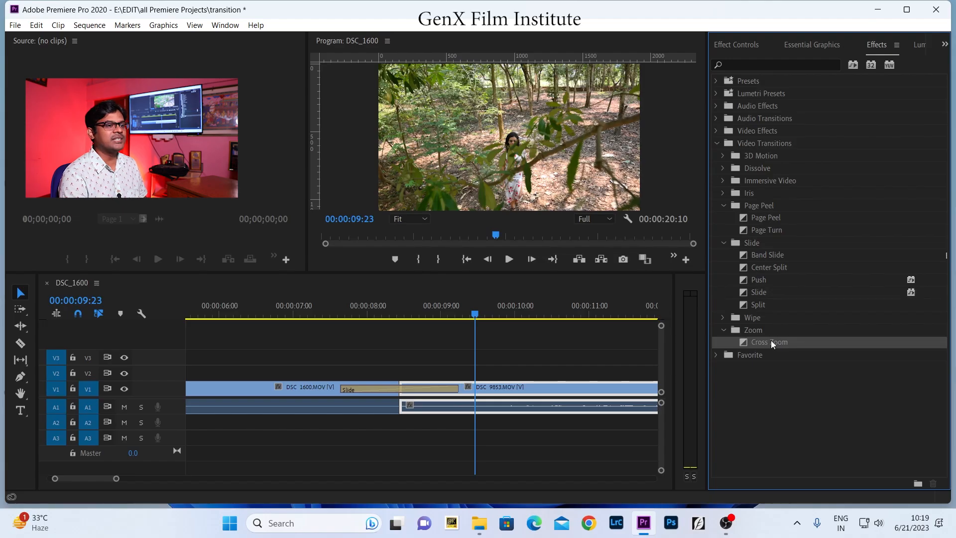
left_click_drag(770, 340, 387, 386)
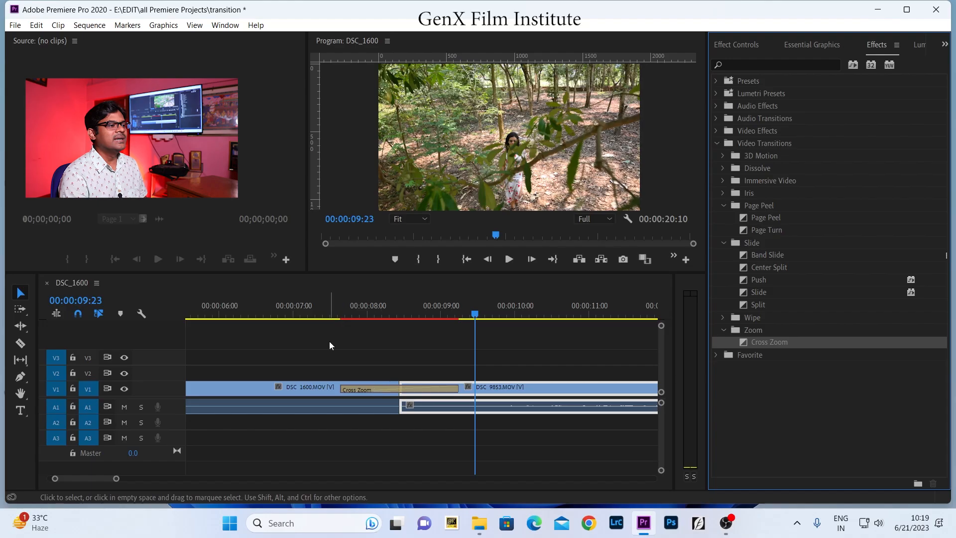
left_click(323, 313)
key("space")
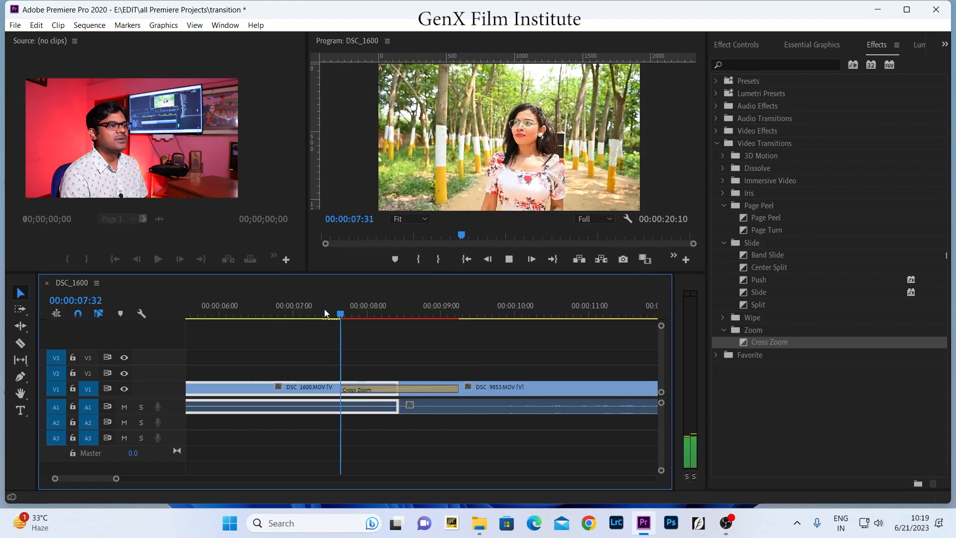
left_click(326, 310)
key("space")
key("space")
- Shorten the Cross Zoom so it starts at about 00:00:08:02, then replay it from just before its start and stop at 00:00:08:45
left_click_drag(345, 386, 371, 388)
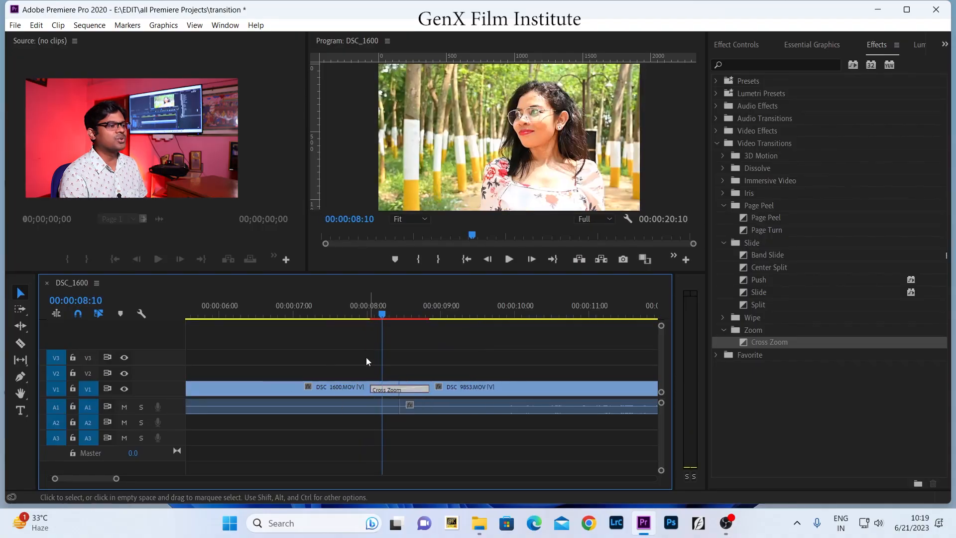
left_click(357, 306)
key("space")
left_click(357, 305)
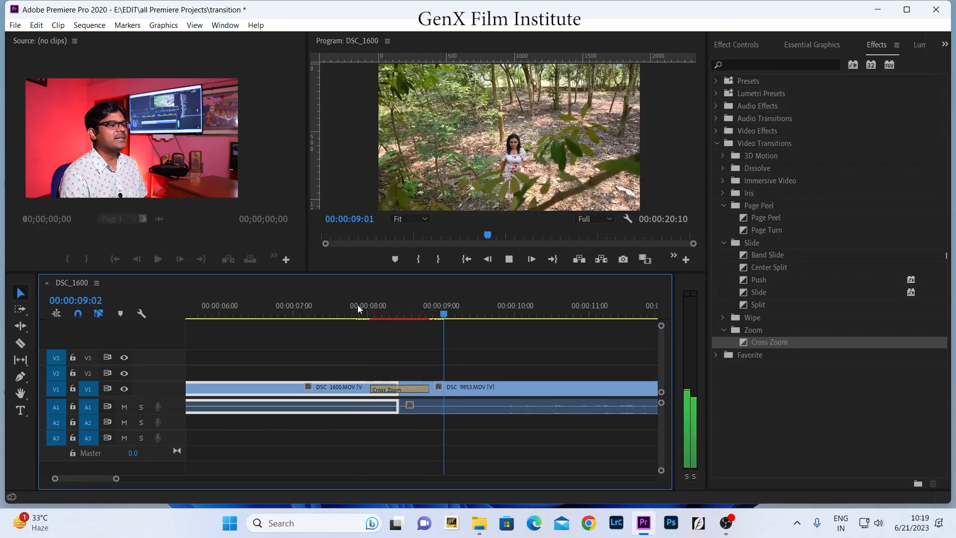
left_click(357, 305)
left_click(358, 306)
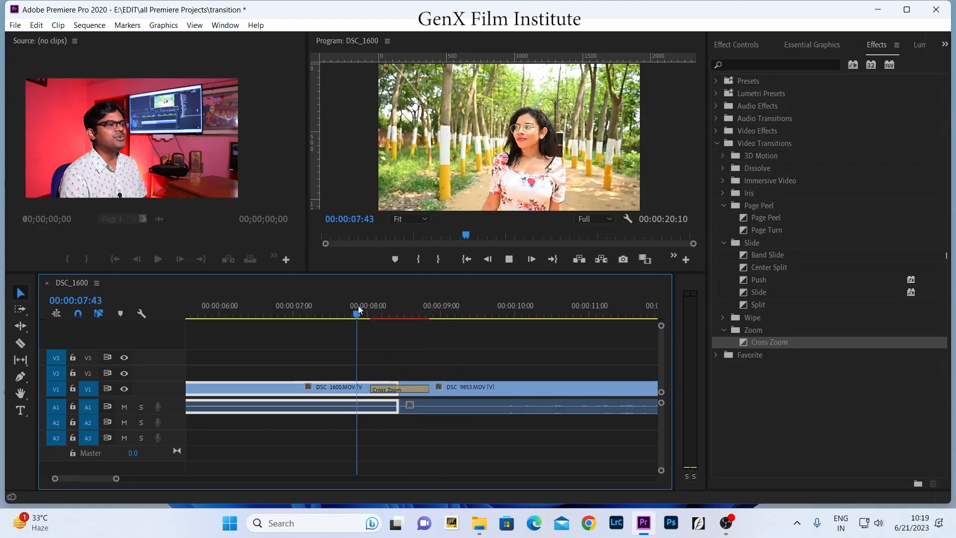
left_click(358, 306)
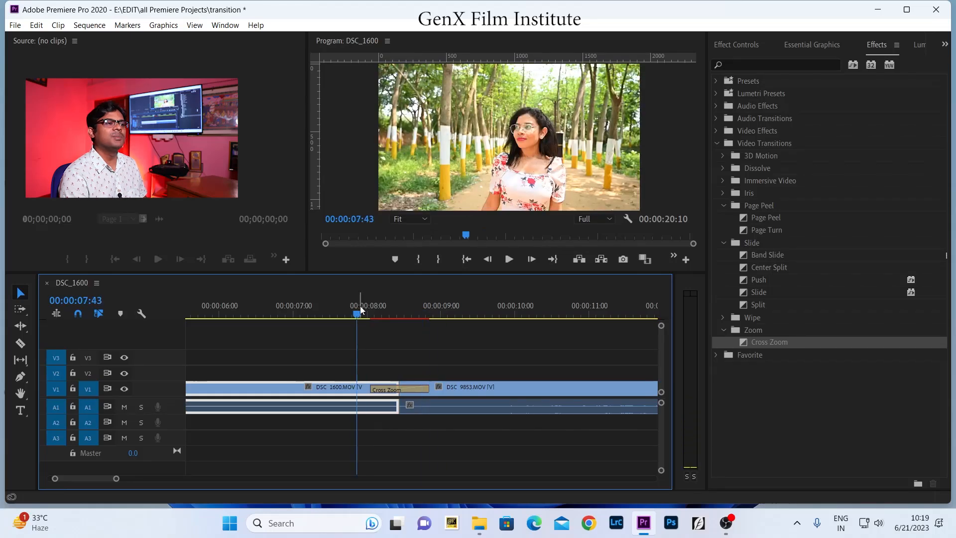
key("space")
left_click(361, 306)
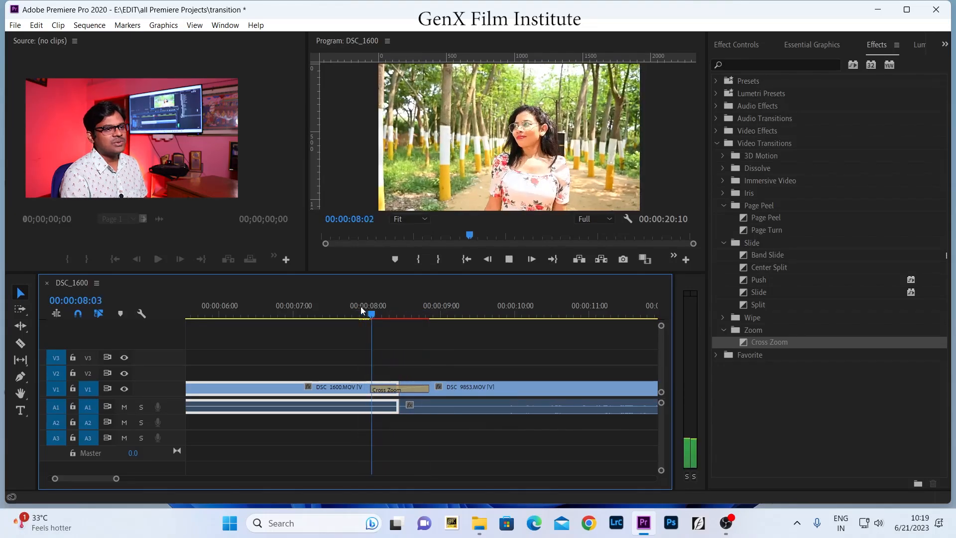
key("space")
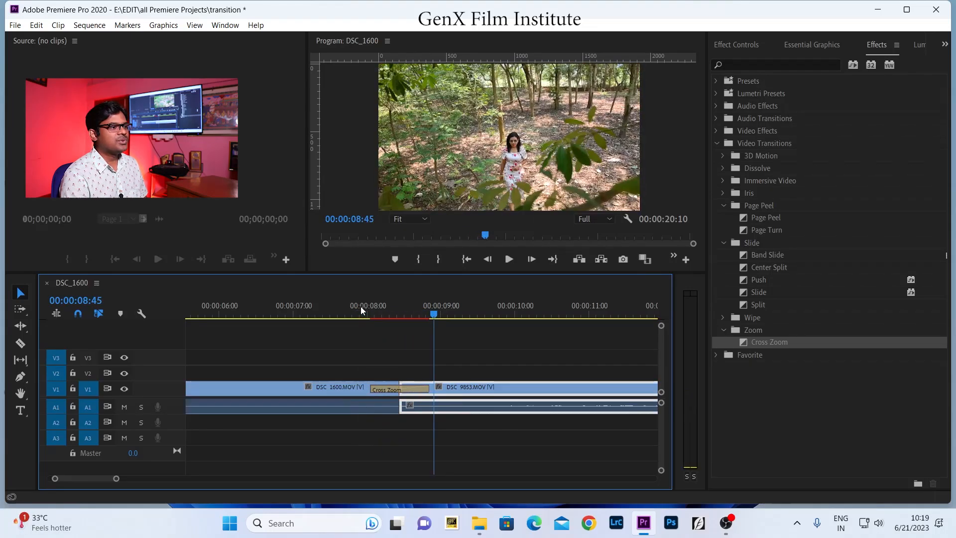
- Select the Cross Zoom, replay it from 00:00:07:47 and 00:00:07:43, and return the playhead to 00:00:07:47
left_click(402, 391)
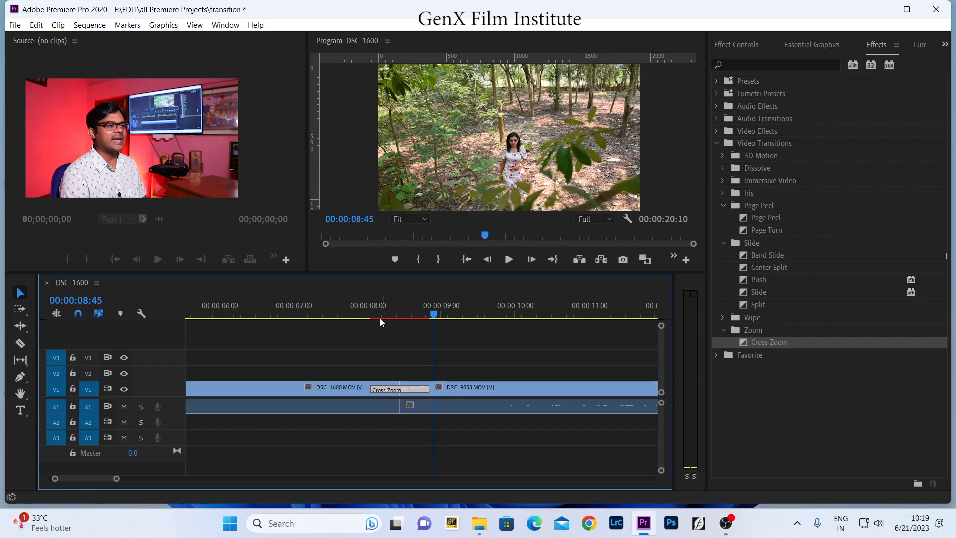
mouse_move(357, 316)
left_mouse_down()
mouse_move(379, 316)
mouse_move(366, 317)
left_mouse_up()
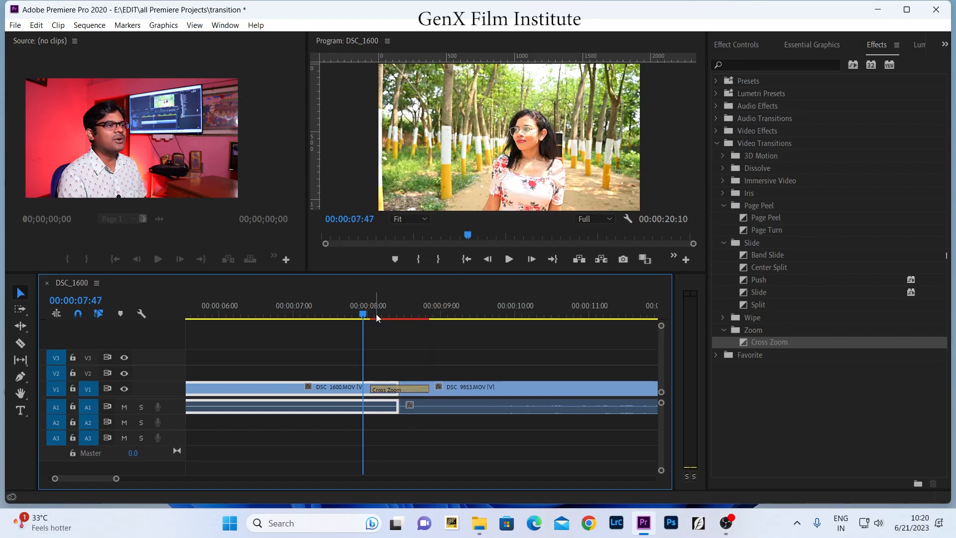
key("space")
left_click(376, 315)
left_click_drag(375, 315, 357, 315)
key("space")
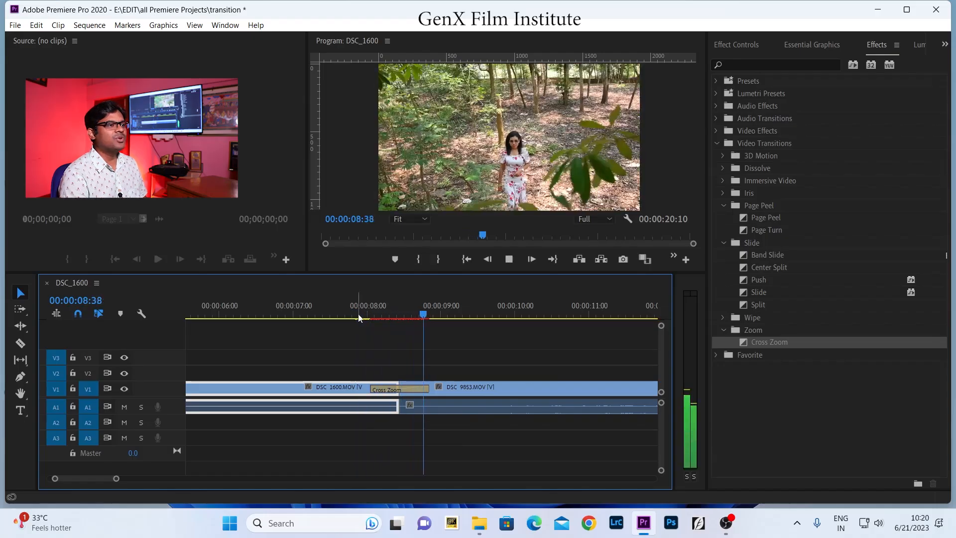
left_click(358, 315)
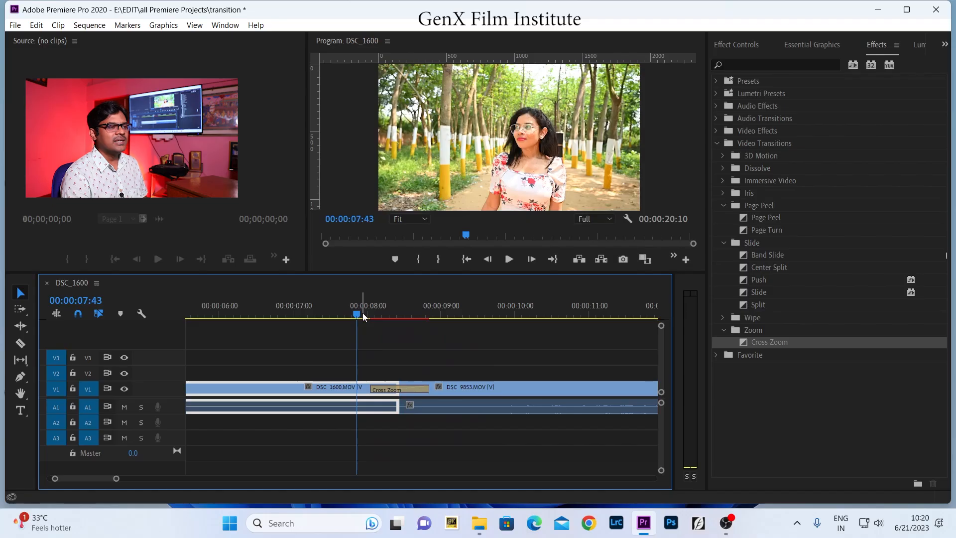
key("space")
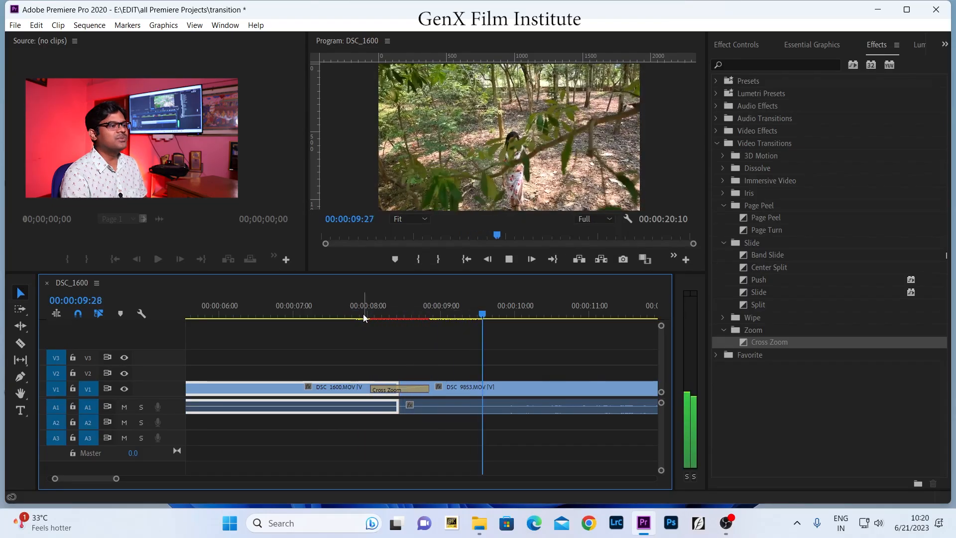
left_click(364, 317)
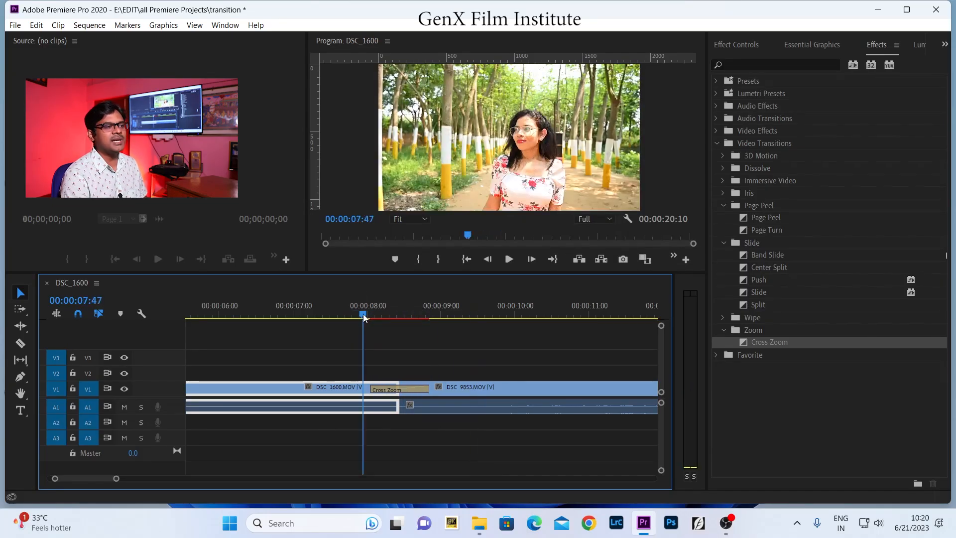
- Replay the Cross Zoom, return the playhead to 00:00:07:47, and render the sequence's effect previews
key("space")
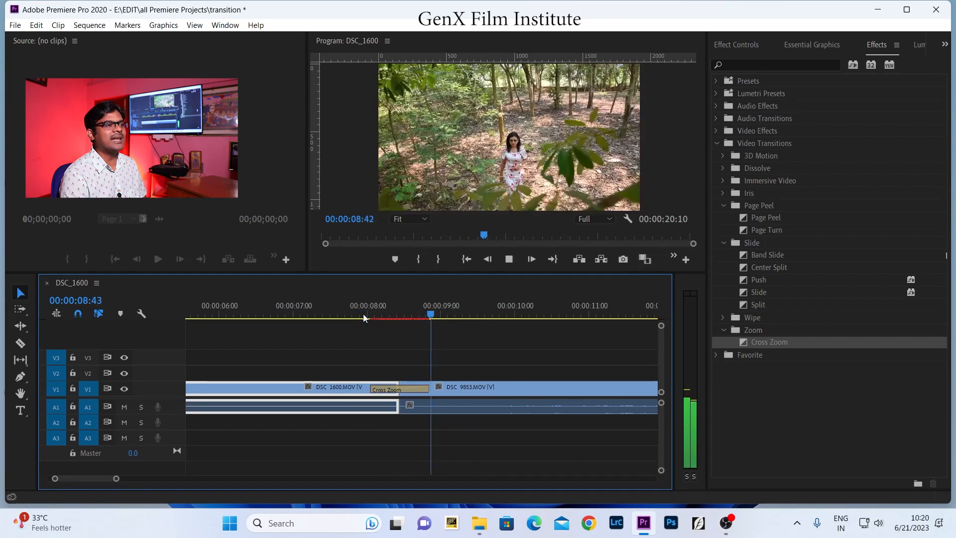
left_click(364, 317)
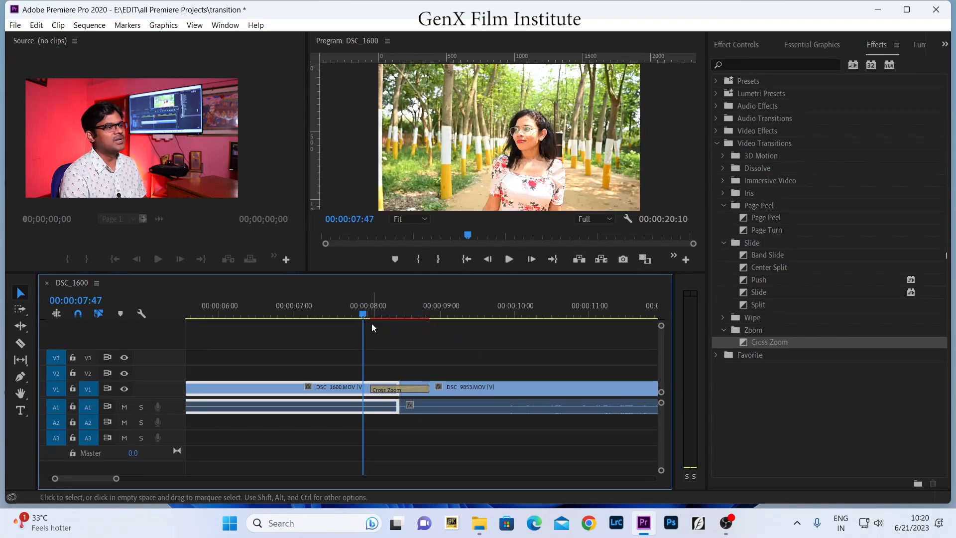
mouse_move(364, 316)
left_mouse_down()
mouse_move(408, 316)
mouse_move(363, 317)
left_mouse_up()
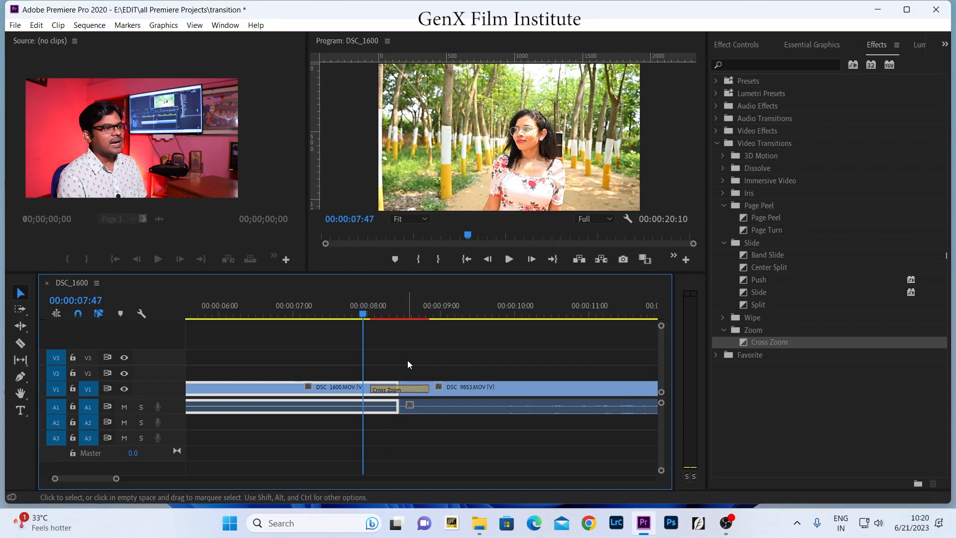
key("Return")
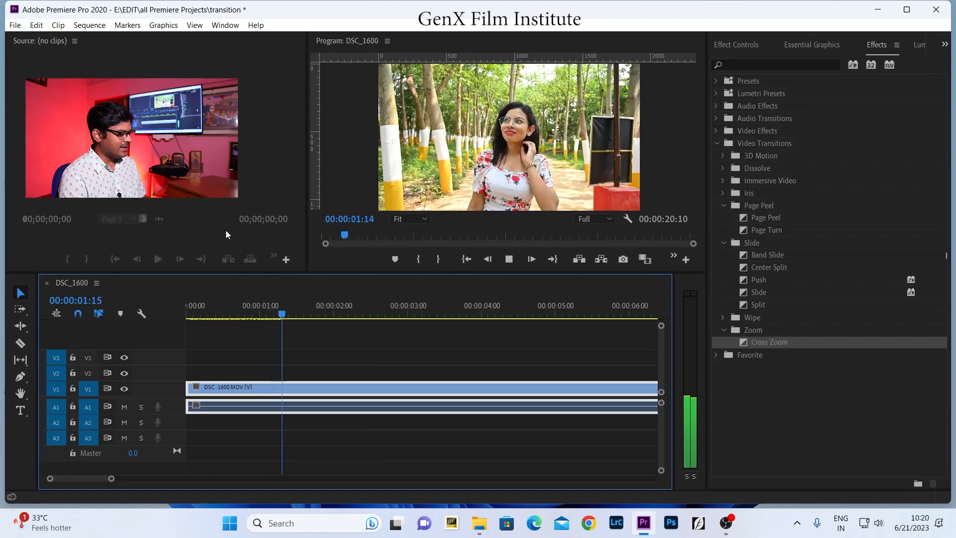
- Play the rendered Cross Zoom from 00:00:07:26, replay it from just before its start, and stop at 00:00:09:19
key("minus")
key("minus")
left_click(326, 314)
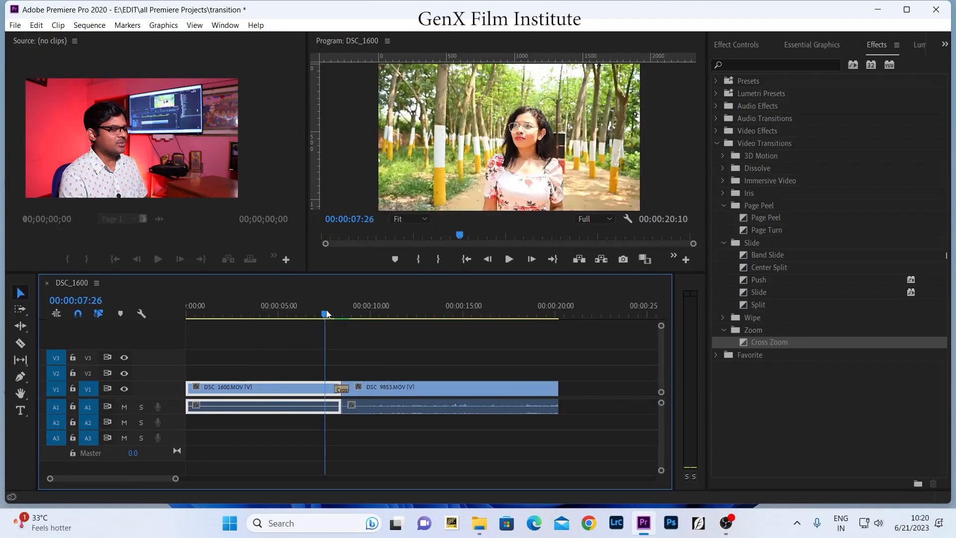
key("equal")
key("equal")
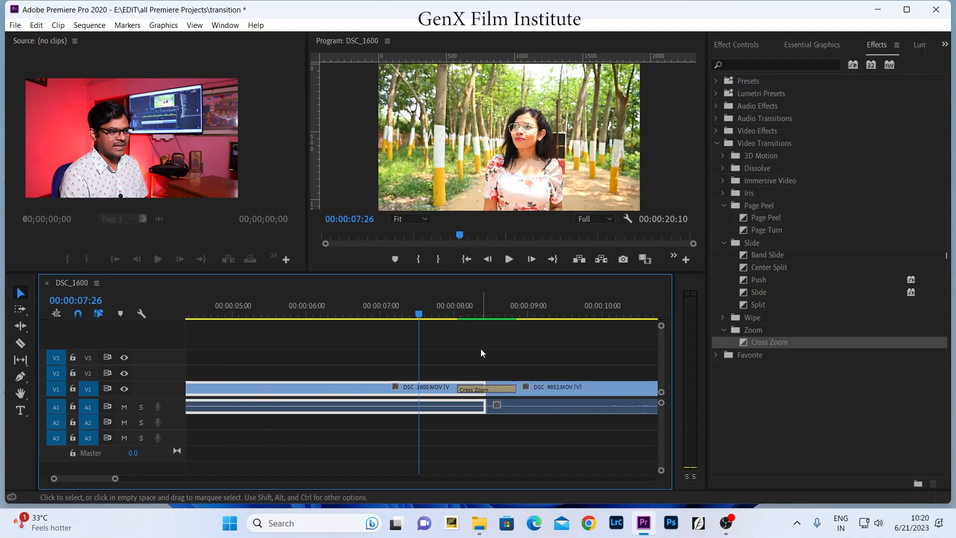
key("space")
left_click(435, 301)
key("space")
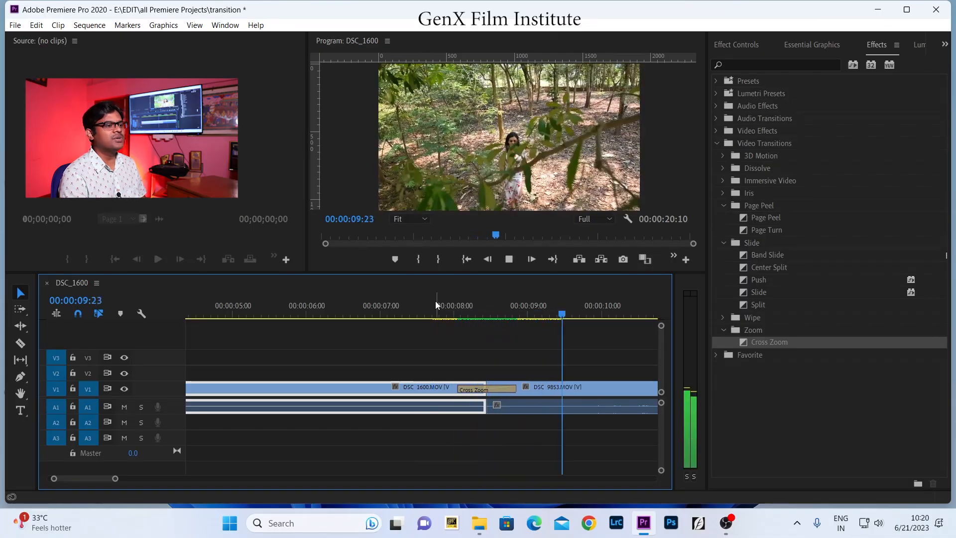
left_click(436, 301)
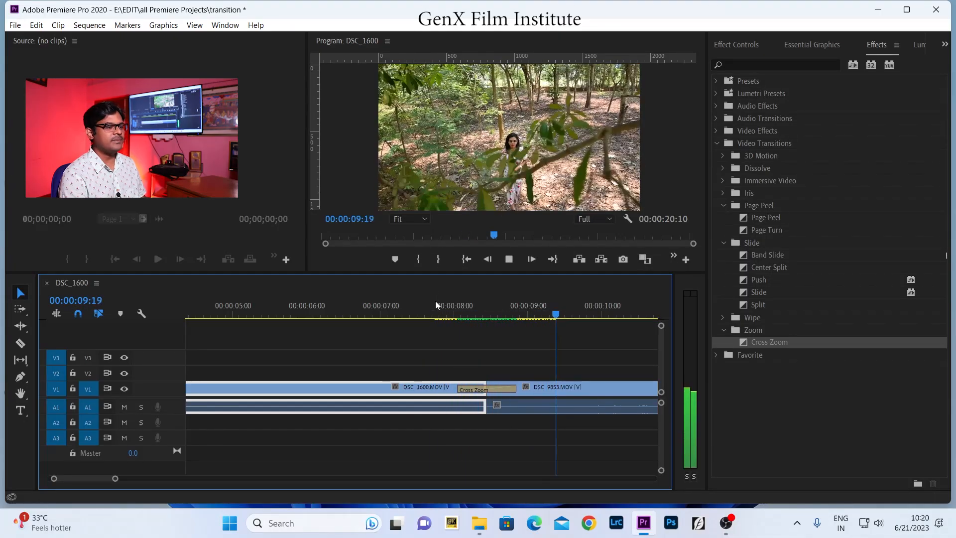
key("space")
- Place the playhead at 00:00:08:20 inside the Cross Zoom and inspect the transition's start, end and duration
key("minus")
key("minus")
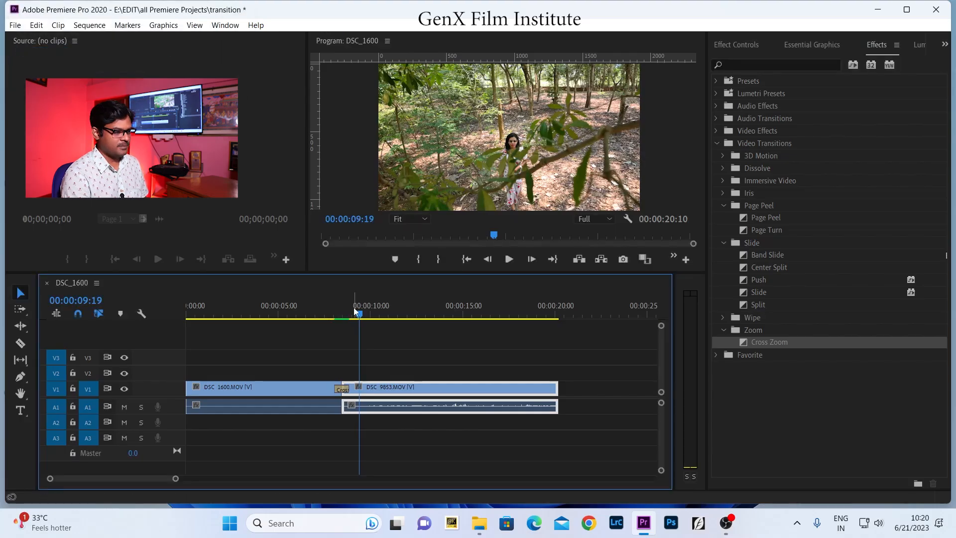
left_click(343, 314)
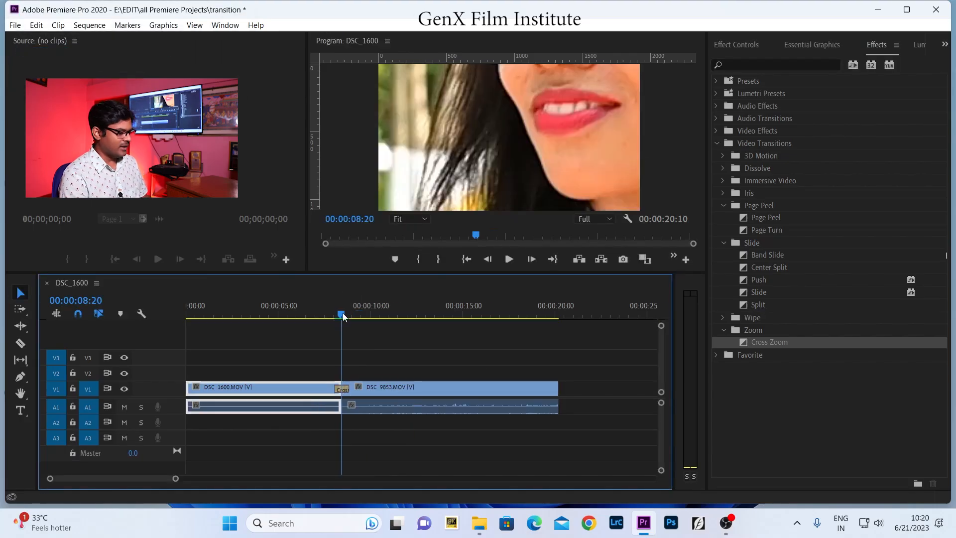
key("=")
key("=")
key("=")
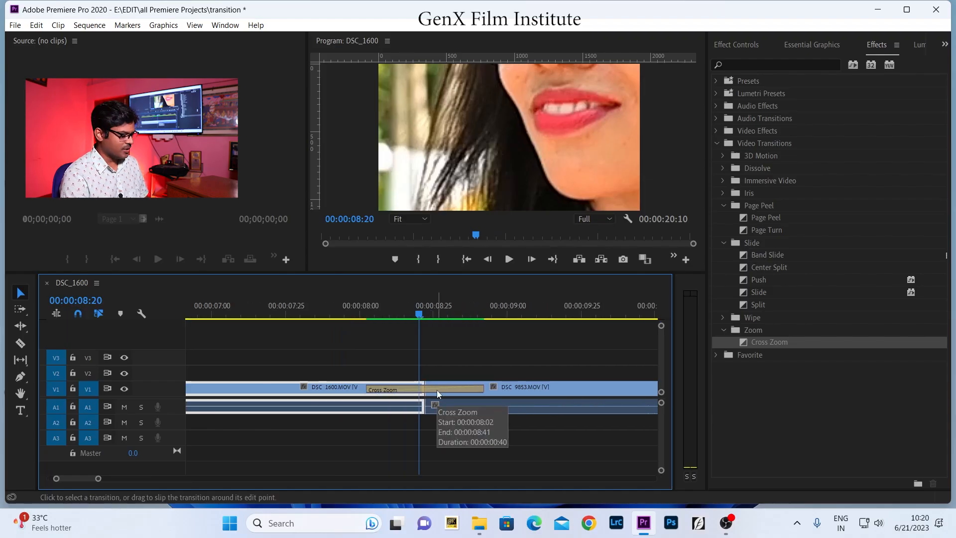
key("minus")
key("minus")
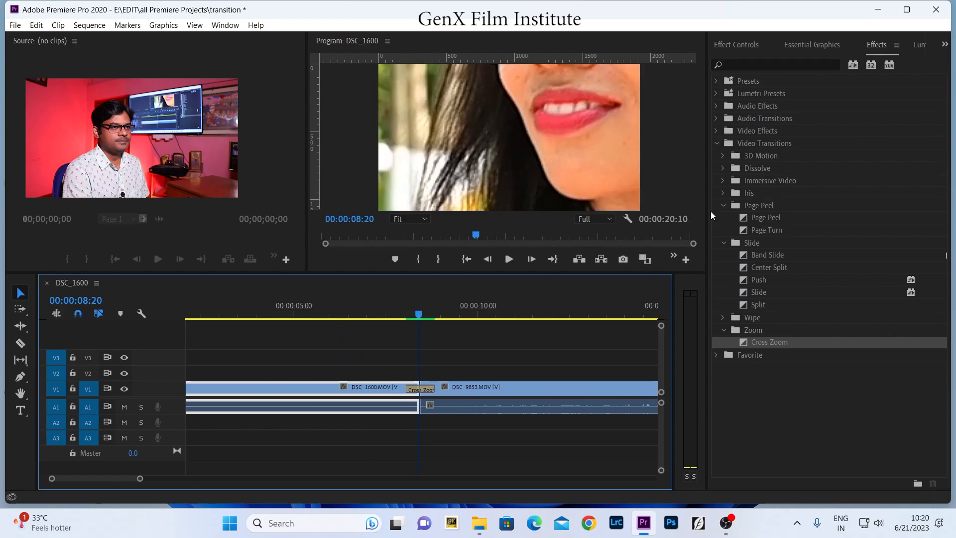
- Look through the Iris transitions, and collapse the Iris, Page Peel and Slide groups
left_click(723, 193)
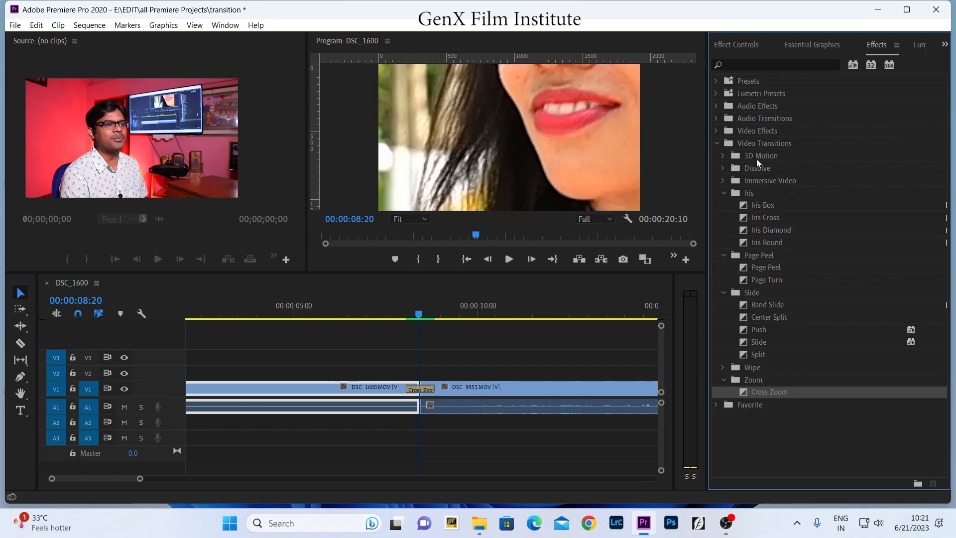
left_click(724, 193)
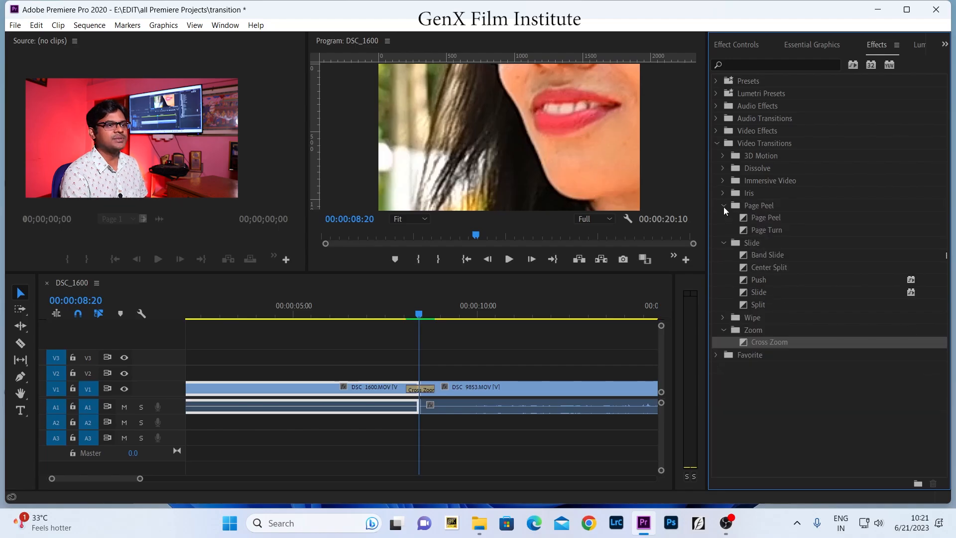
left_click(724, 206)
left_click(724, 219)
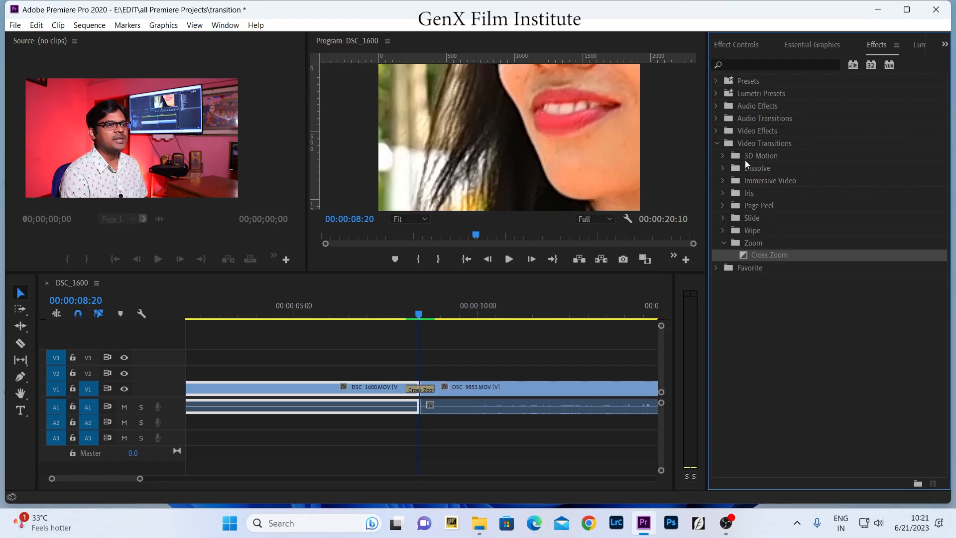
- Replace the Cross Zoom with the Flip Over transition from the 3D Motion group and play across it, stopping at 00:00:09:23
left_click(725, 156)
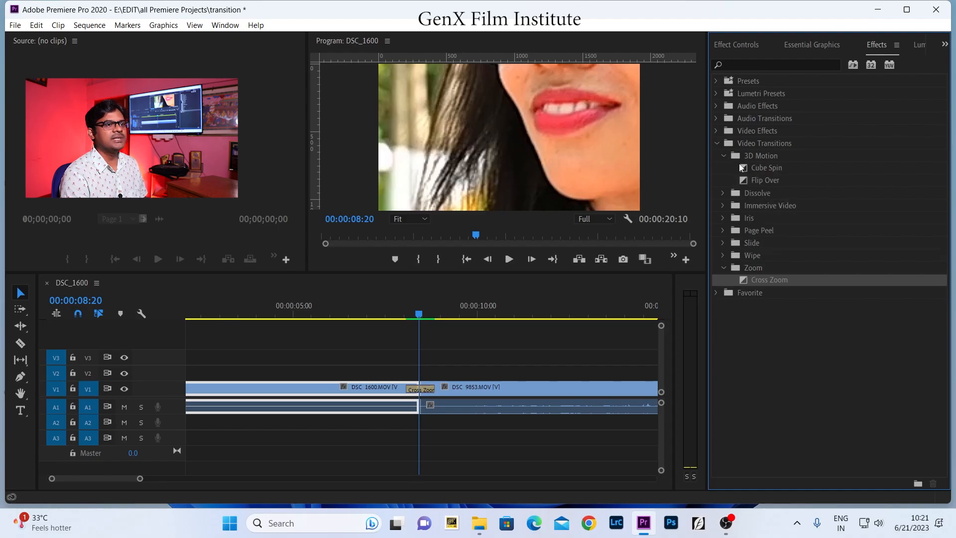
left_click(767, 180)
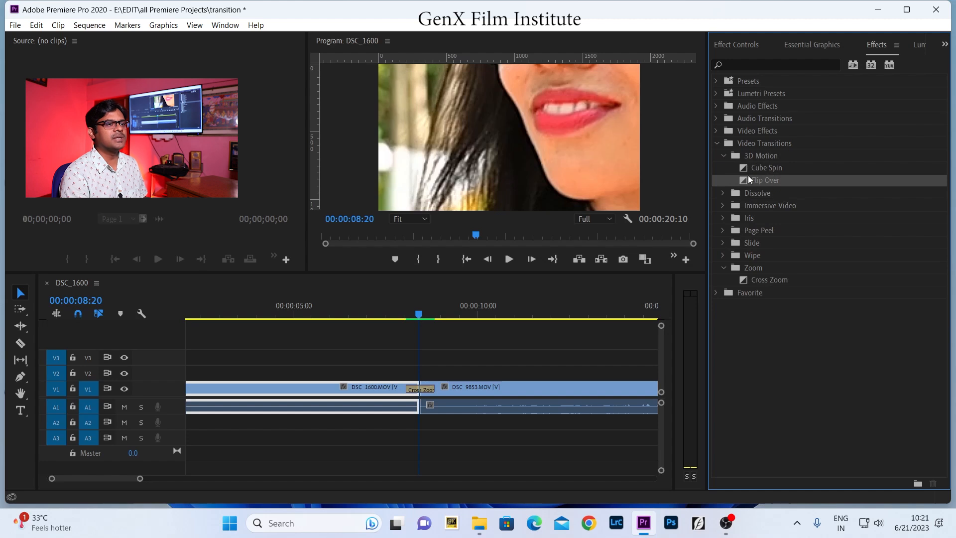
left_click_drag(742, 180, 425, 388)
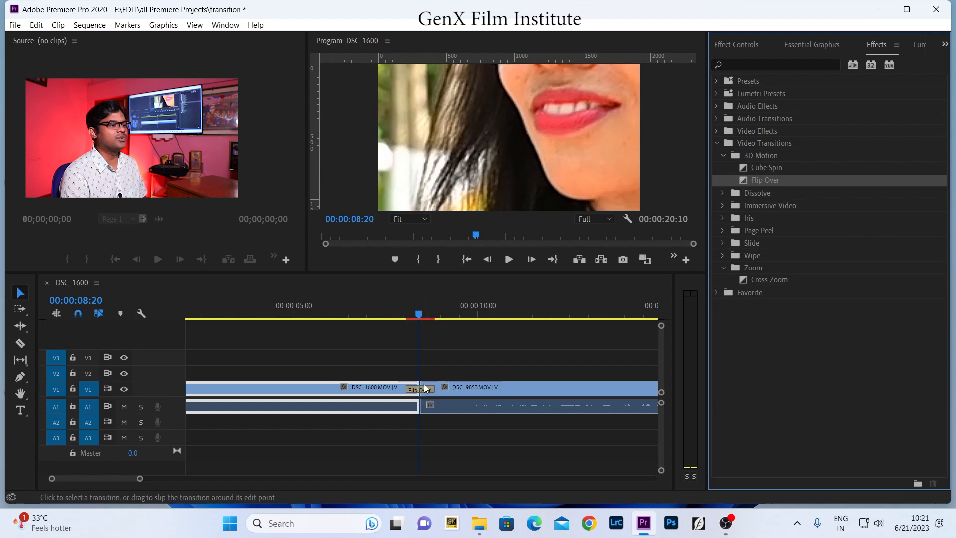
left_click(402, 308)
key("space")
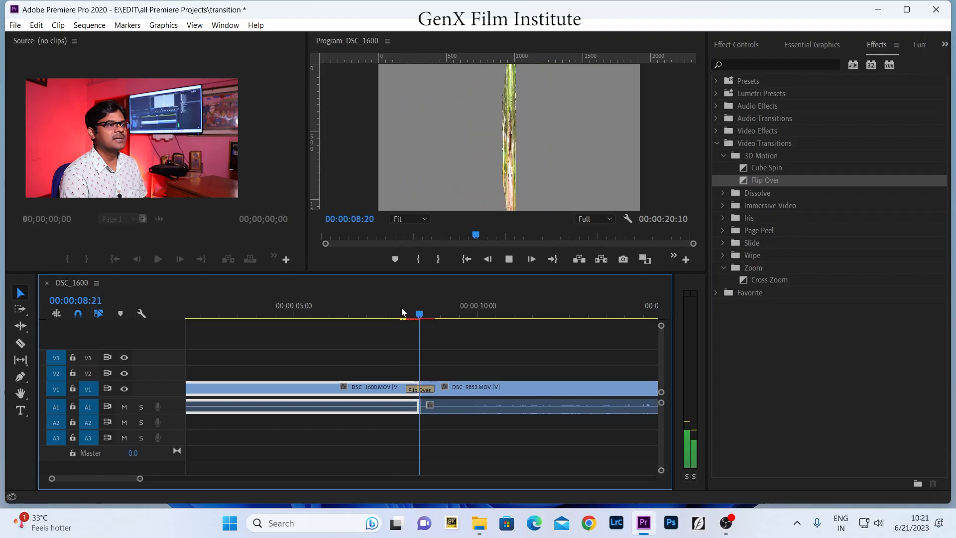
left_click(403, 309)
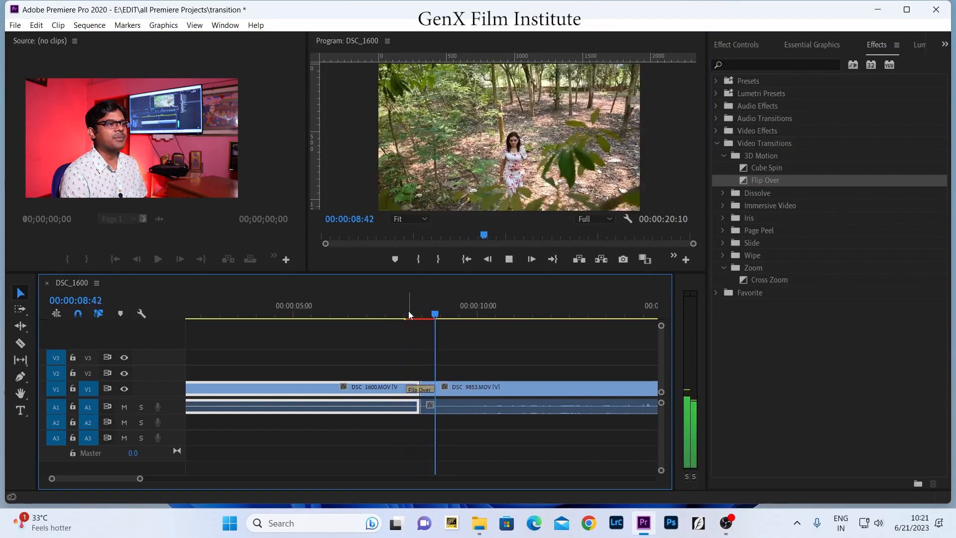
key("space")
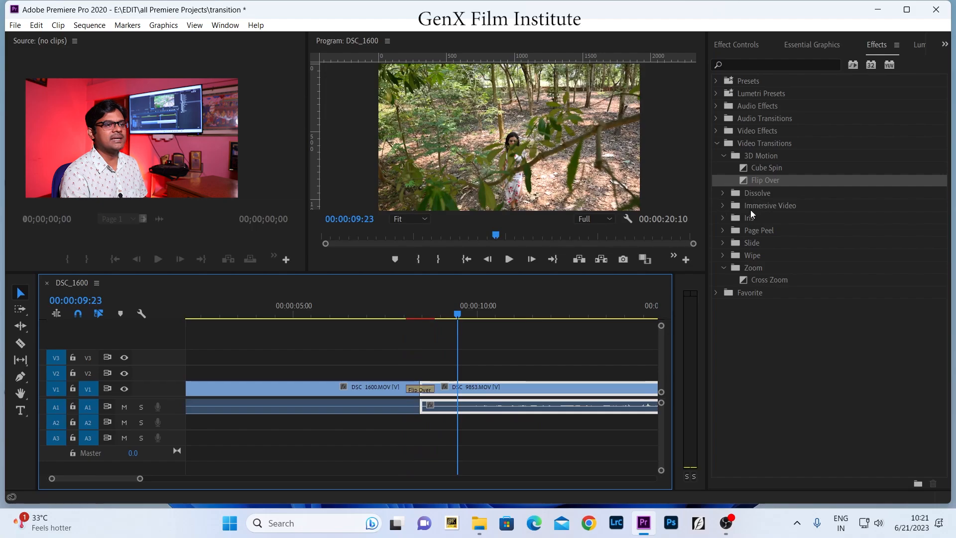
- Replace the Flip Over with the VR Light Rays transition from the Immersive Video group and play across it
left_click(724, 206)
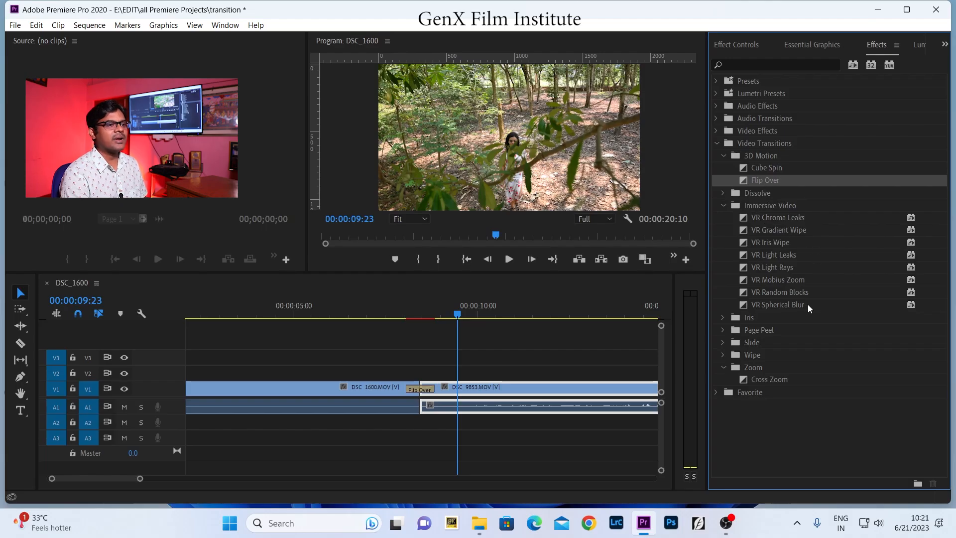
left_click(784, 270)
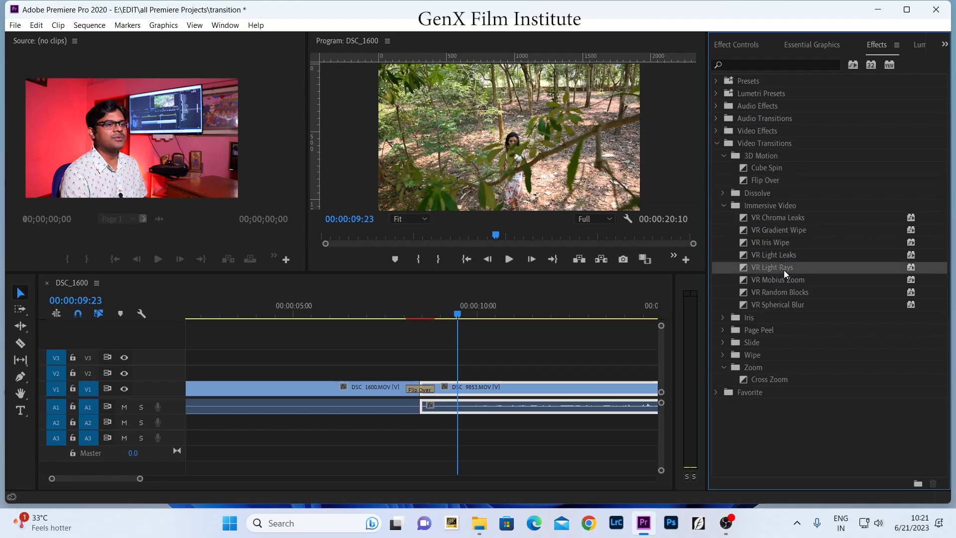
left_click_drag(782, 270, 420, 389)
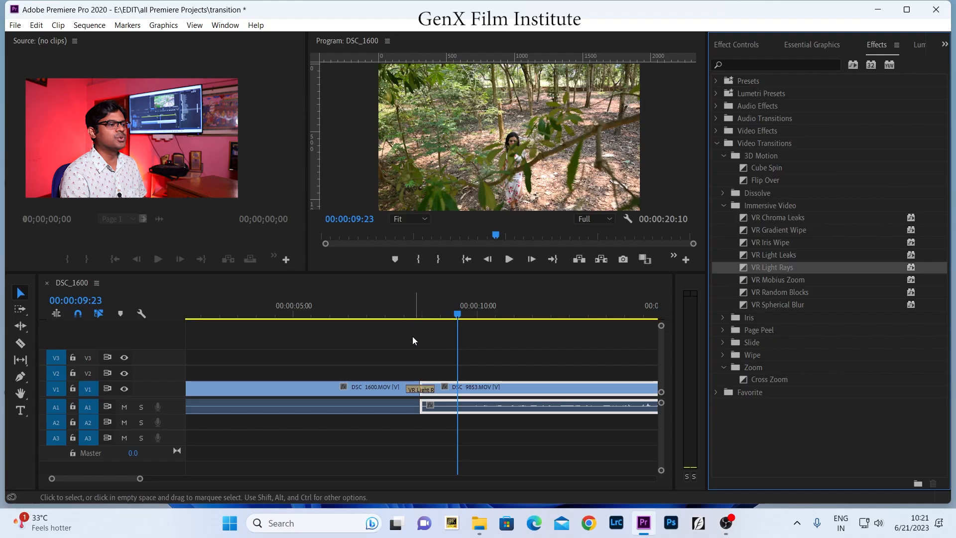
left_click(403, 310)
key("space")
- Replay the VR Light Rays several times, finally from 00:00:07:47, and stop at 00:00:08:47
left_click(404, 314)
left_click(405, 314)
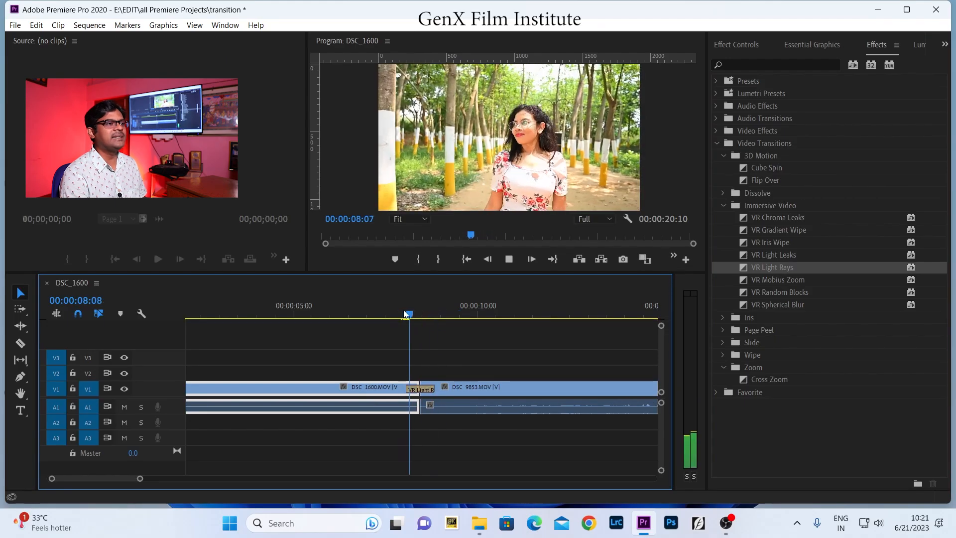
left_click(405, 314)
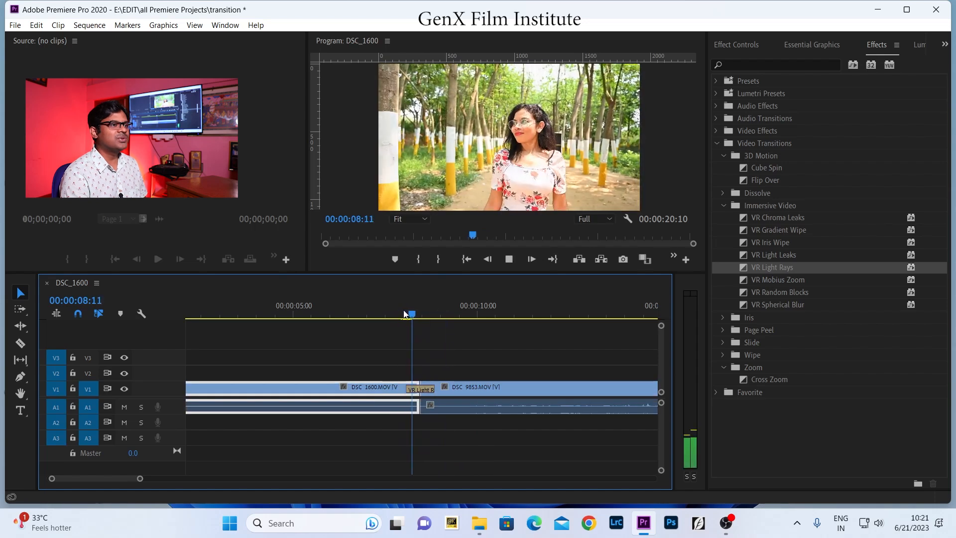
left_click(402, 314)
key("space")
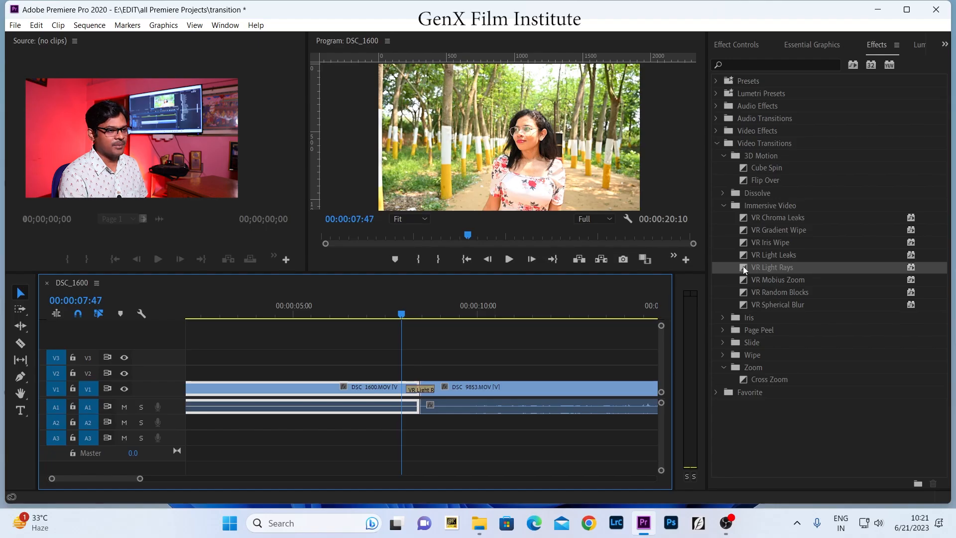
key("space")
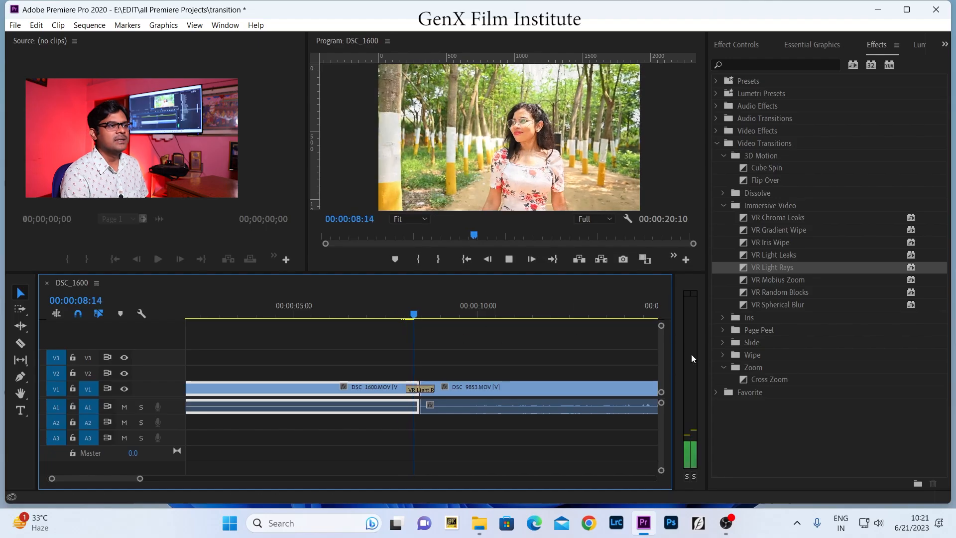
key("space")
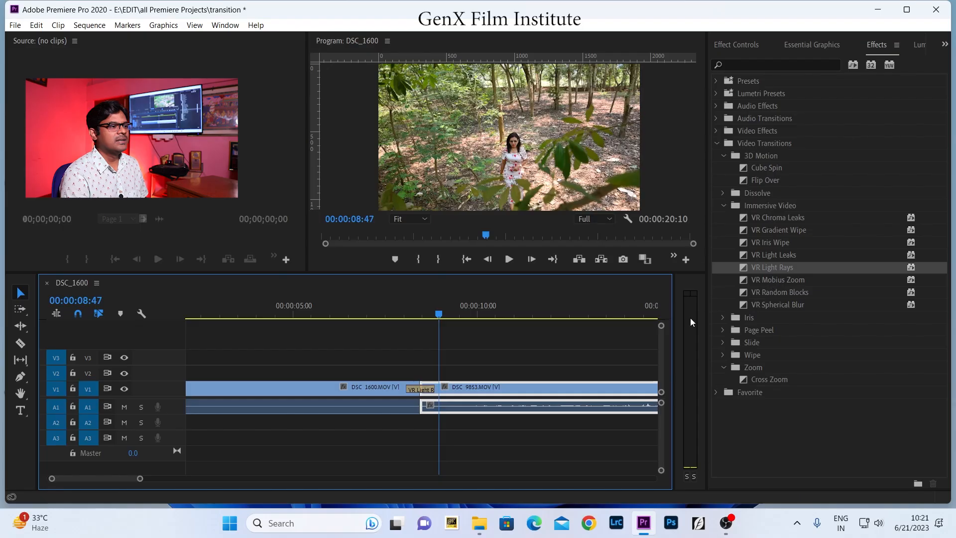
- Replace the VR Light Rays with the VR Spherical Blur transition and play across it from just before its start
left_click(409, 313)
left_click(776, 305)
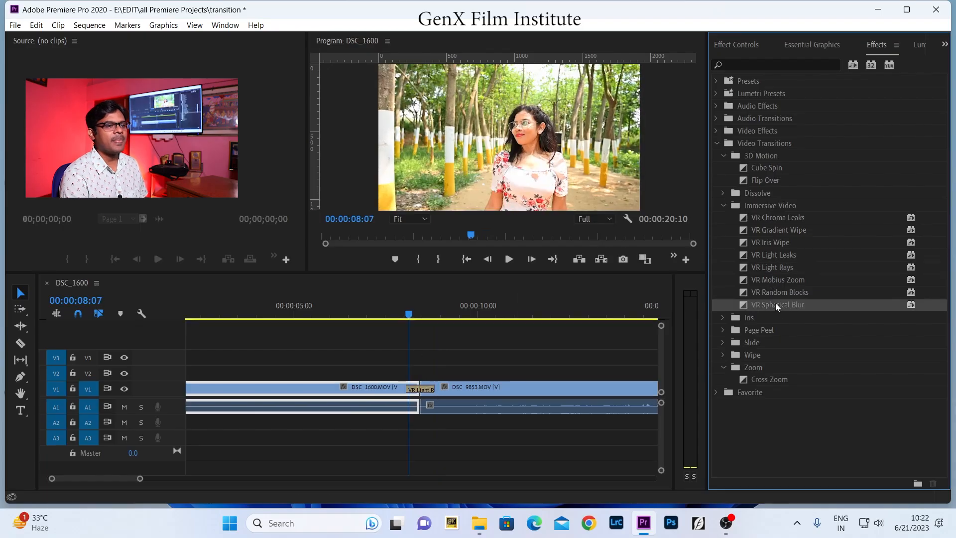
left_click_drag(781, 306, 414, 323)
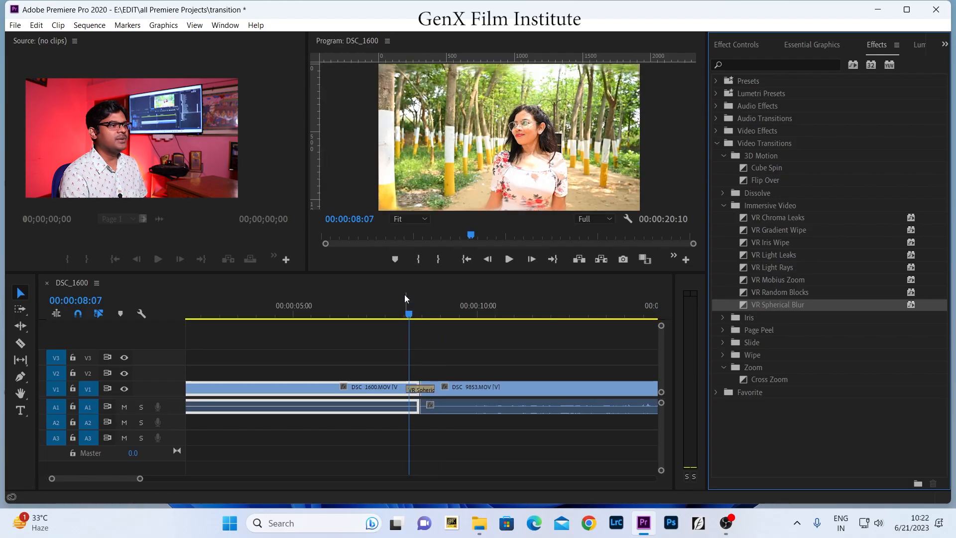
left_click(398, 313)
key("space")
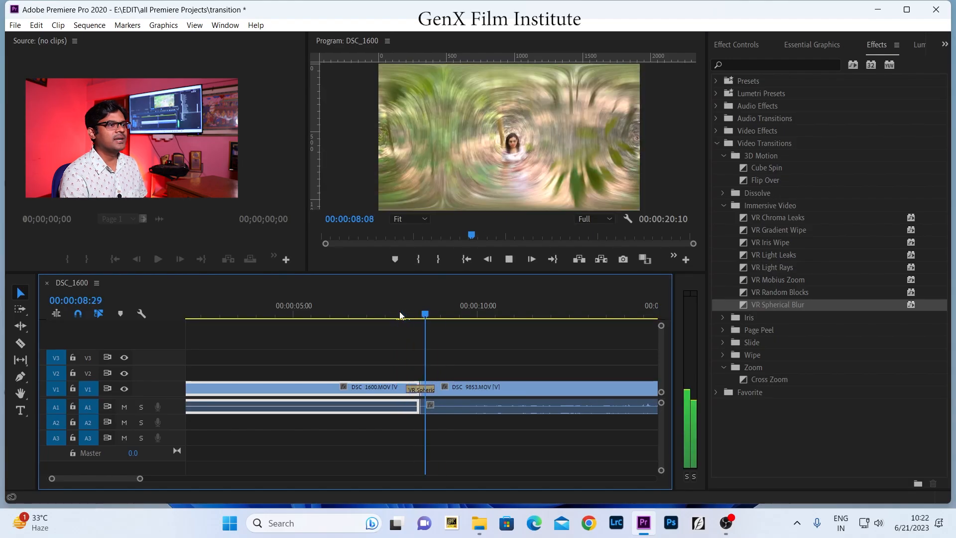
- Replay the VR Spherical Blur and place the playhead inside it at 00:00:08:17
left_click(401, 313)
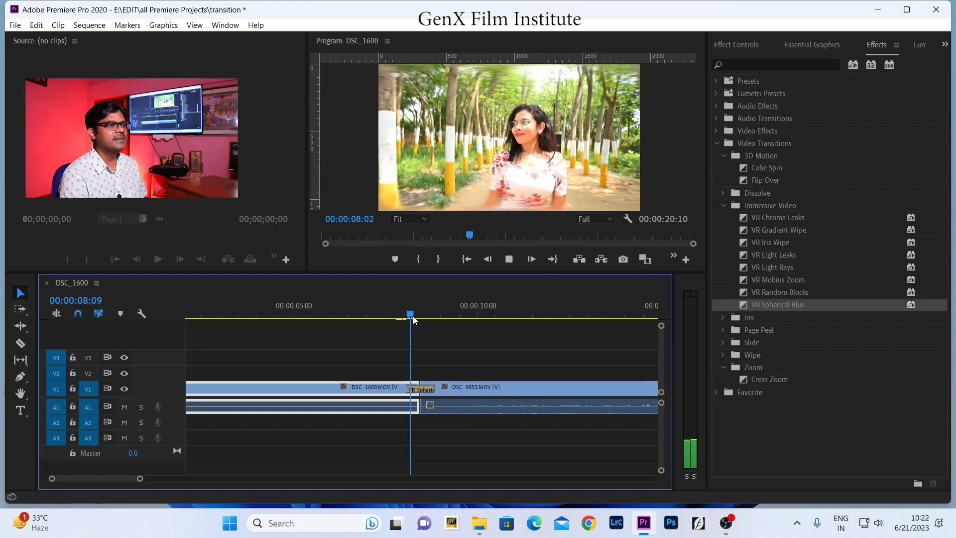
left_click(414, 316)
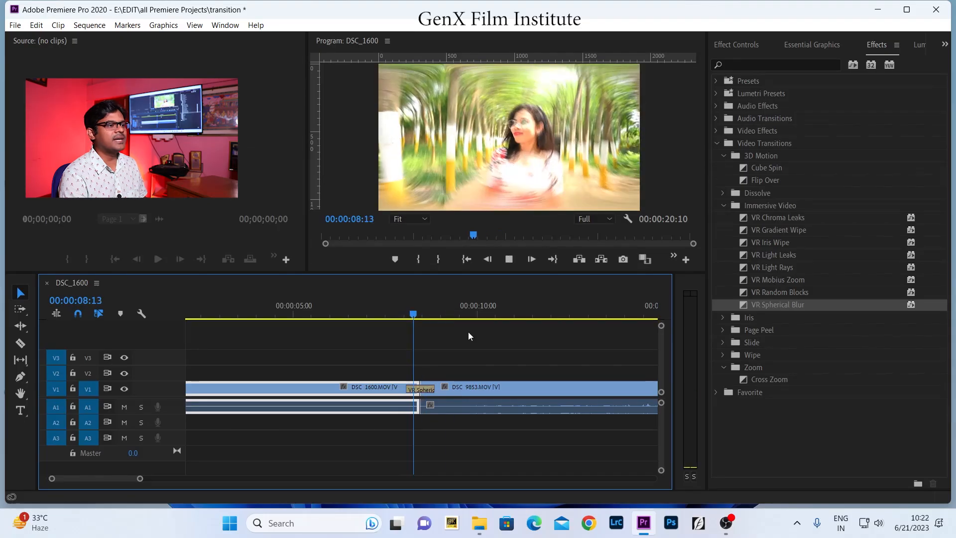
left_click(468, 332)
left_click(417, 312)
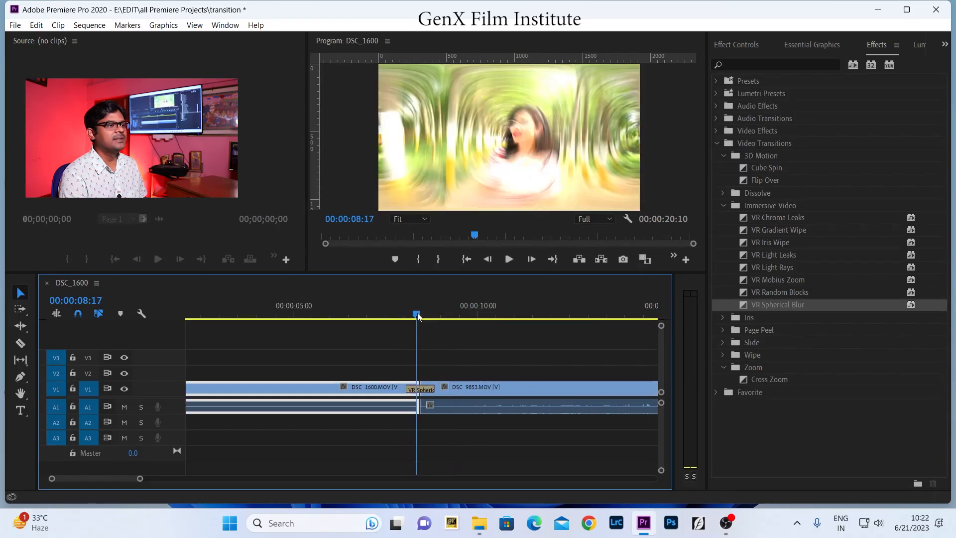
- Replace the VR Spherical Blur with the Iris Box transition from the Iris group and play across it
key("space")
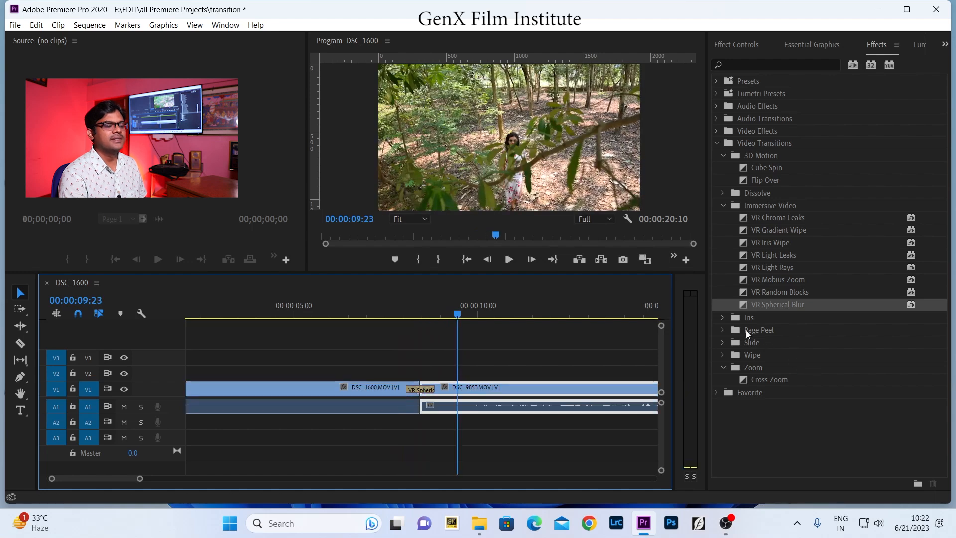
left_click(724, 205)
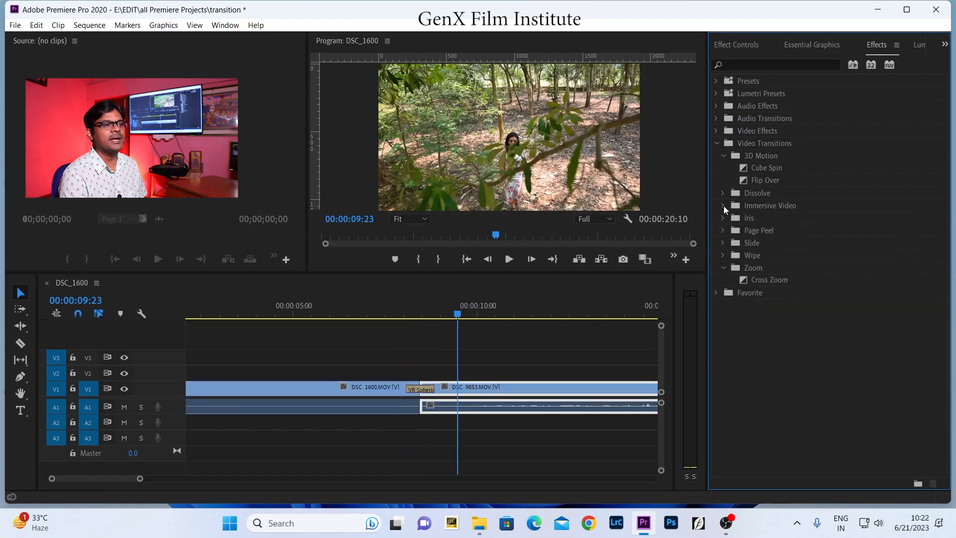
left_click(722, 156)
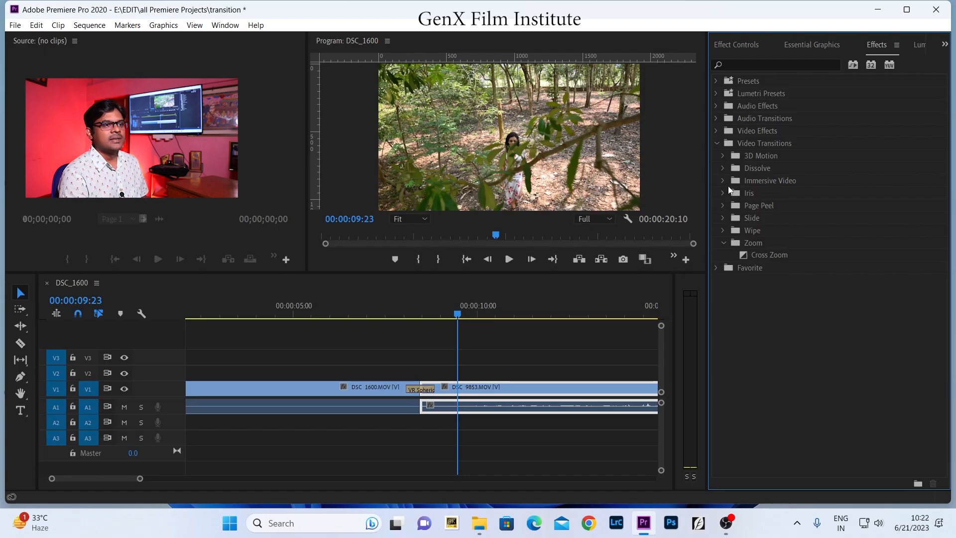
left_click(723, 196)
left_click_drag(762, 204, 422, 392)
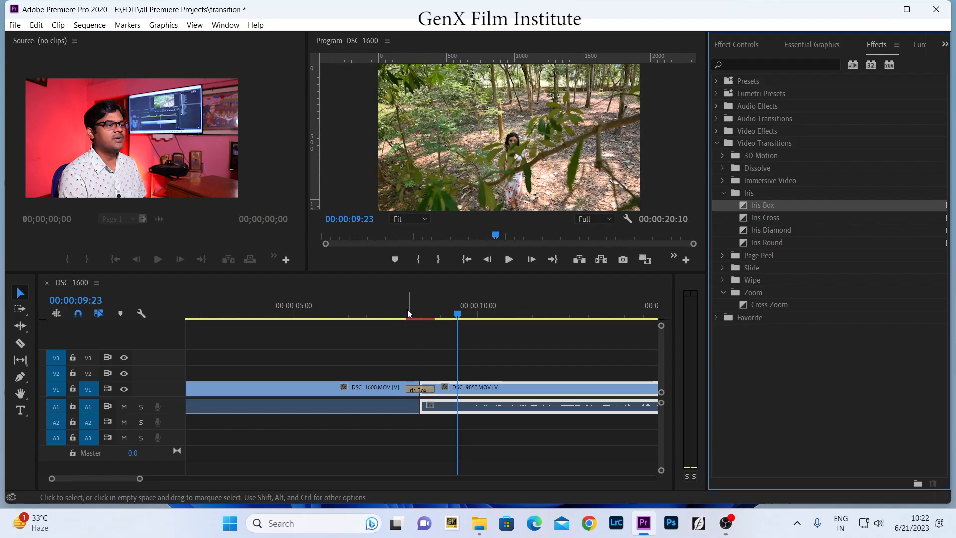
left_click(404, 307)
key("space")
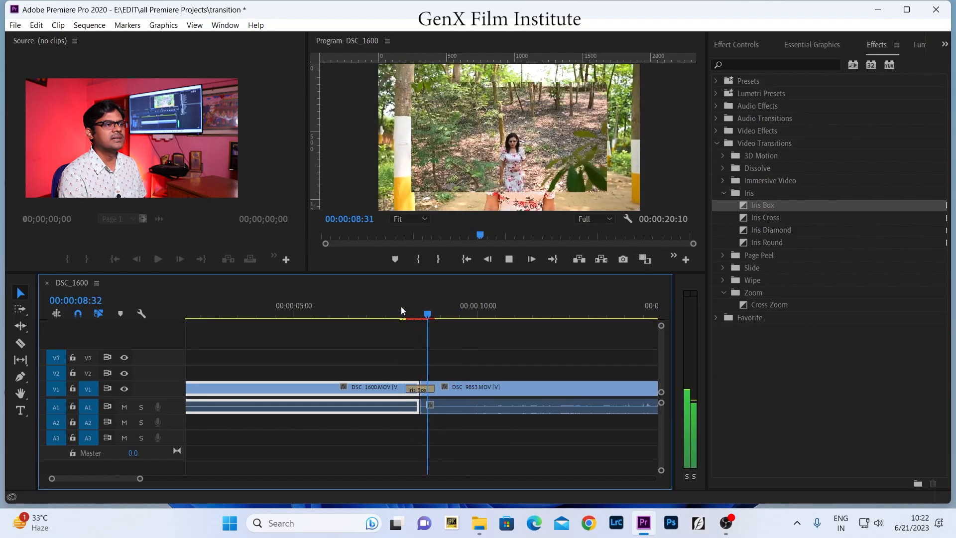
key("space")
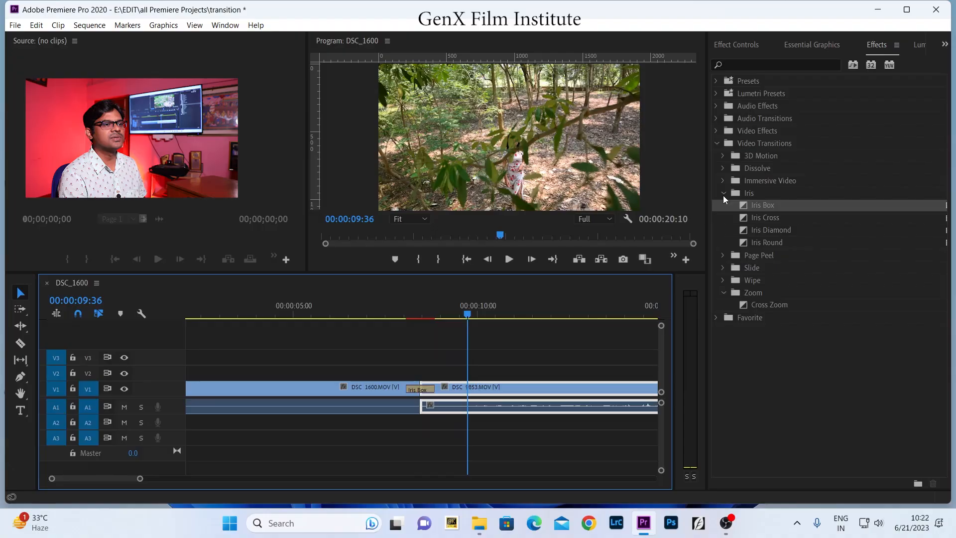
- Replace the Iris Box with the Wipe transition from the Wipe group at the cut between the two clips
left_click(724, 193)
left_click(725, 221)
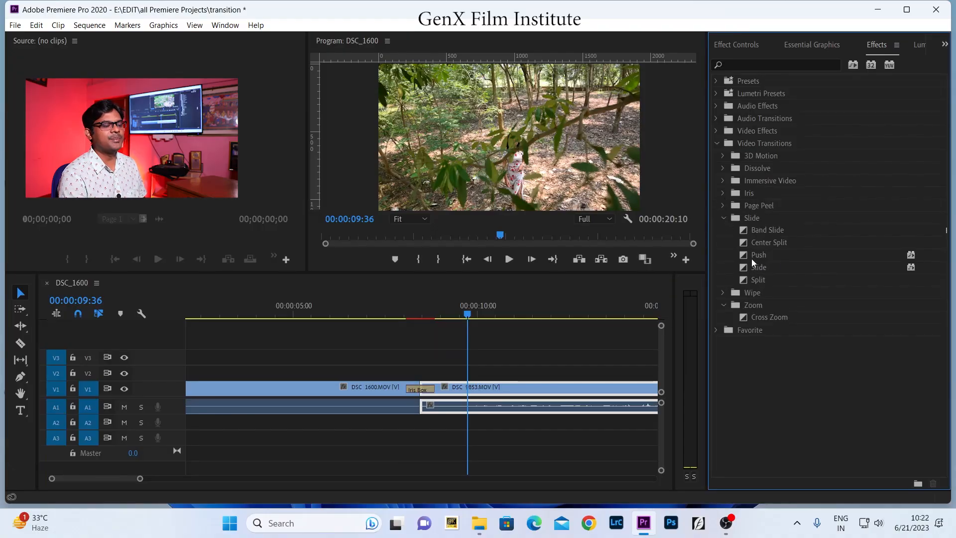
left_click(723, 218)
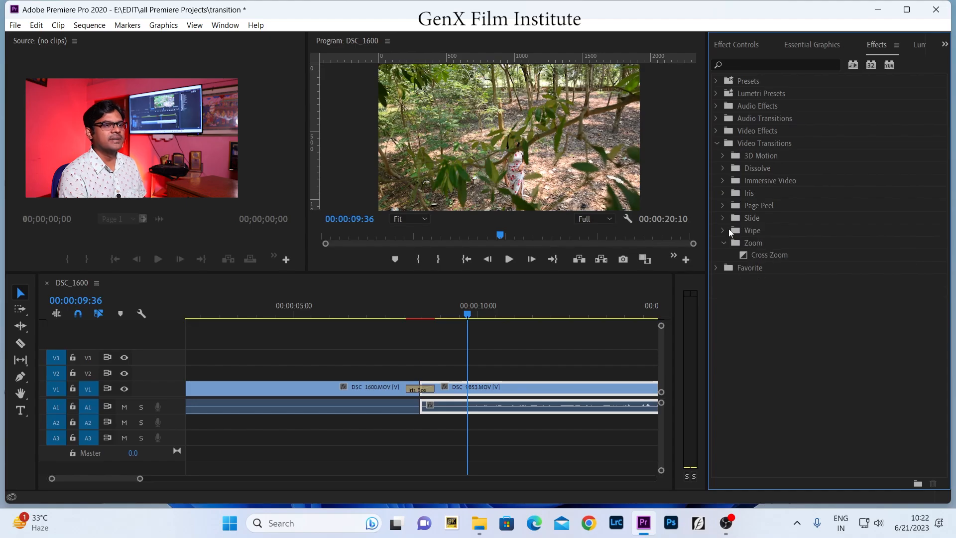
left_click(723, 232)
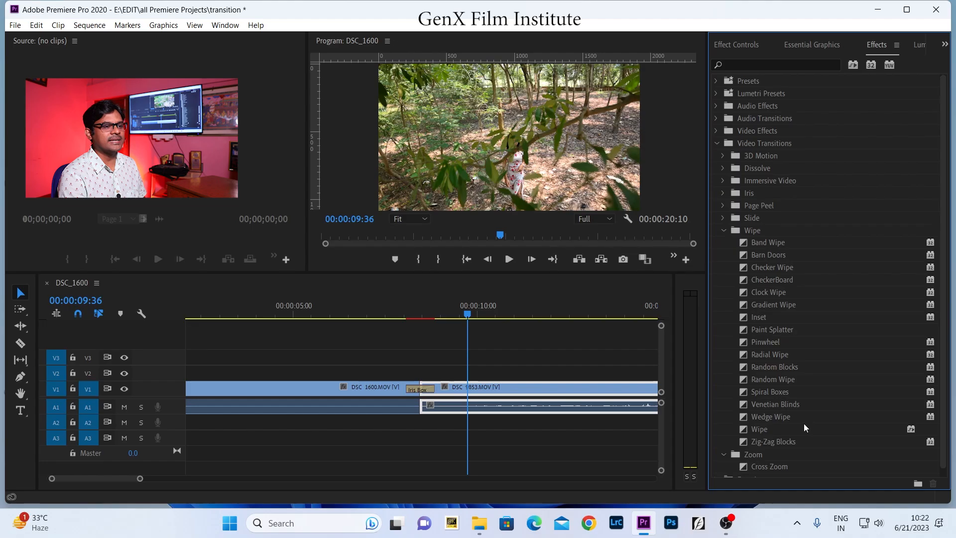
left_click(759, 432)
left_click_drag(752, 432, 429, 387)
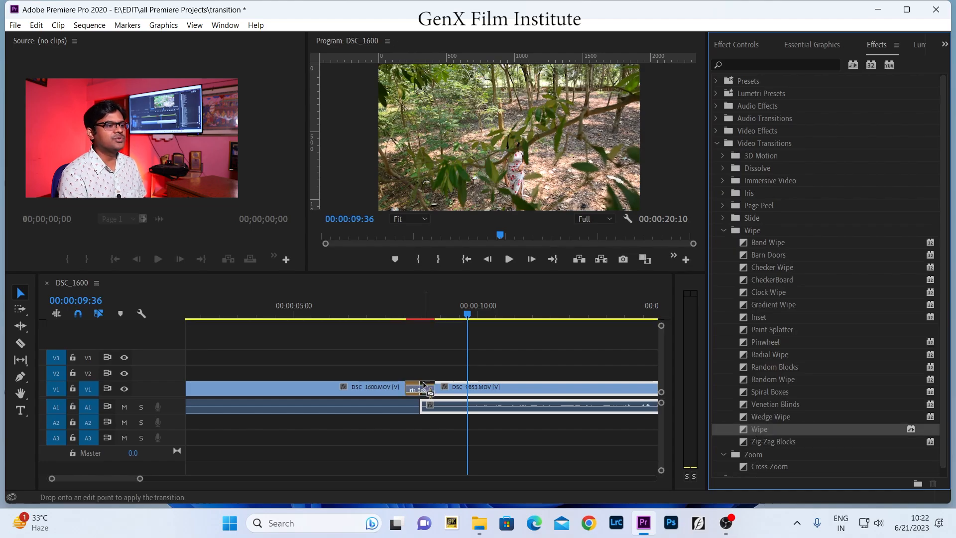
- Play the Wipe transition several times from 00:00:07:39, stop at 00:00:08:37 and look over the other Wipe transitions
left_click(397, 315)
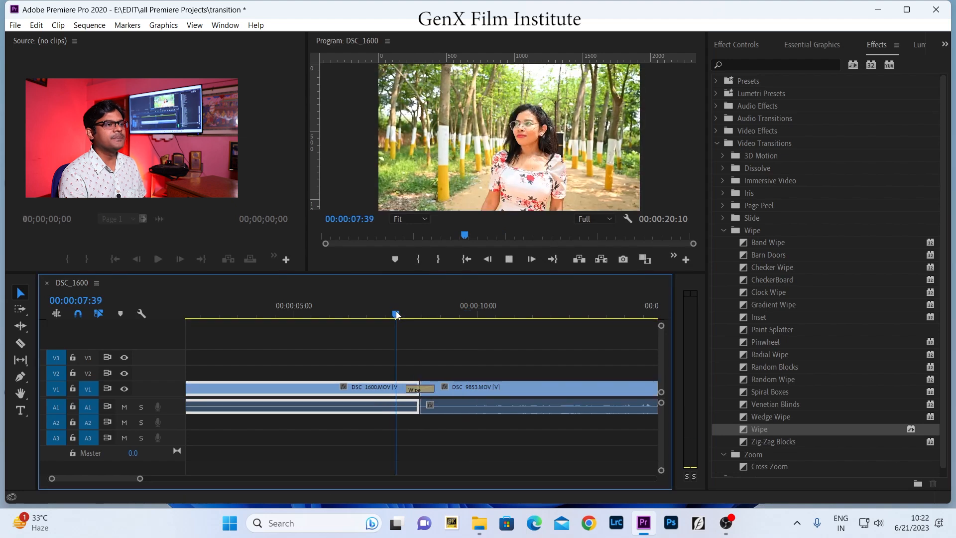
key("space")
left_click(398, 315)
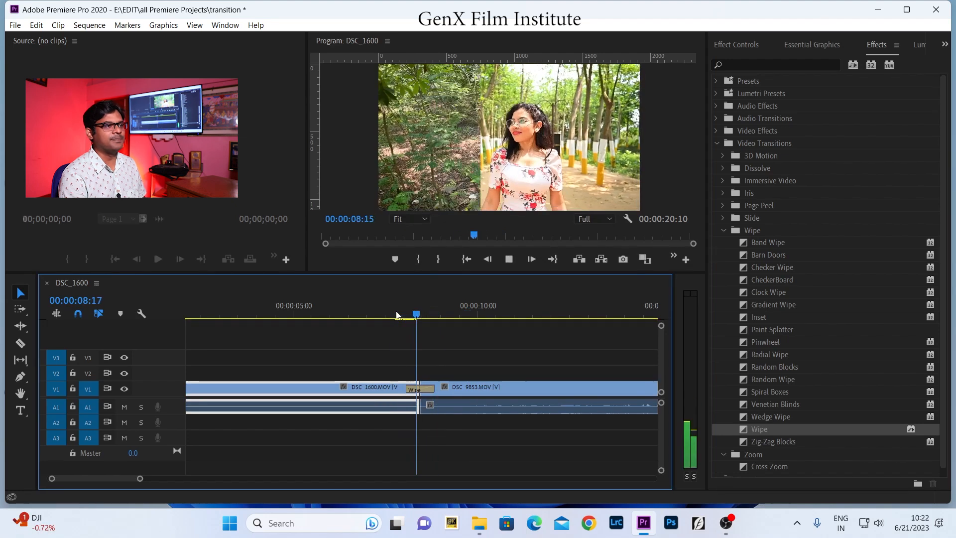
left_click(397, 315)
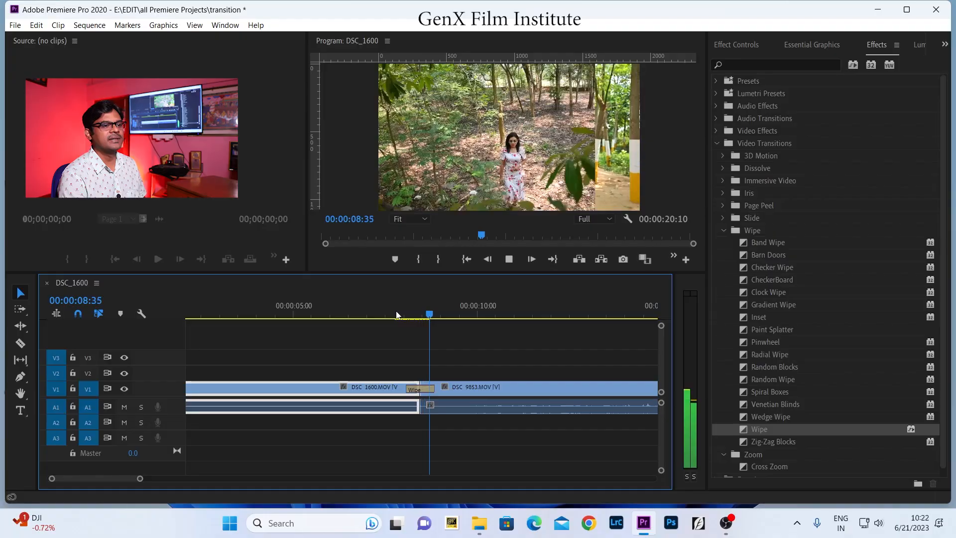
key("space")
scroll(792, 406, "down", 1)
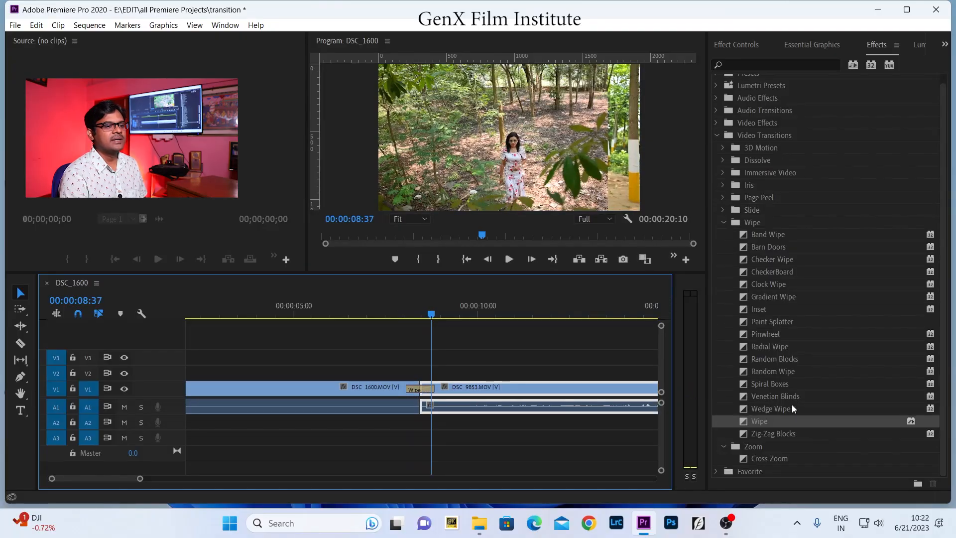
scroll(773, 451, "up", 1)
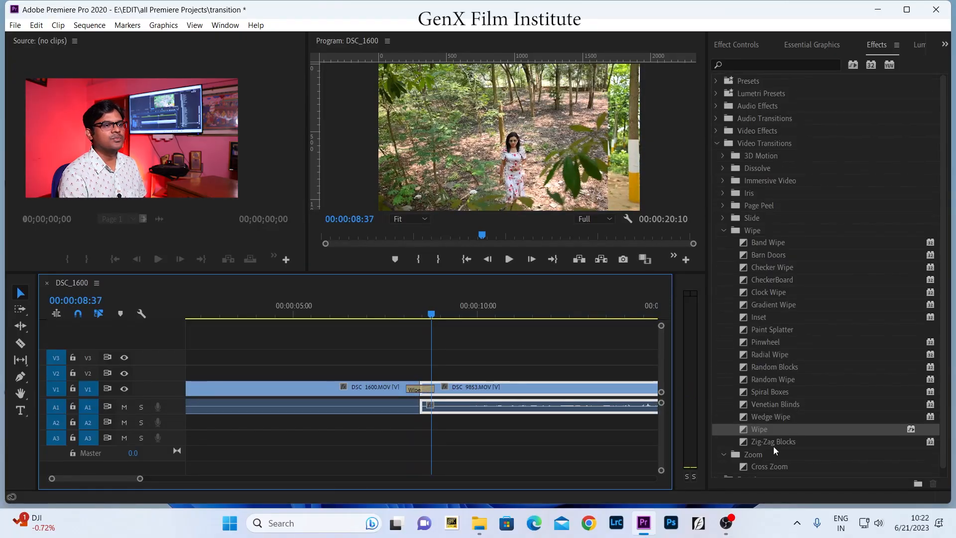
- Collapse the Wipe and Zoom groups and create a custom effects bin named MY TRANSITION
left_click(723, 231)
left_click(723, 244)
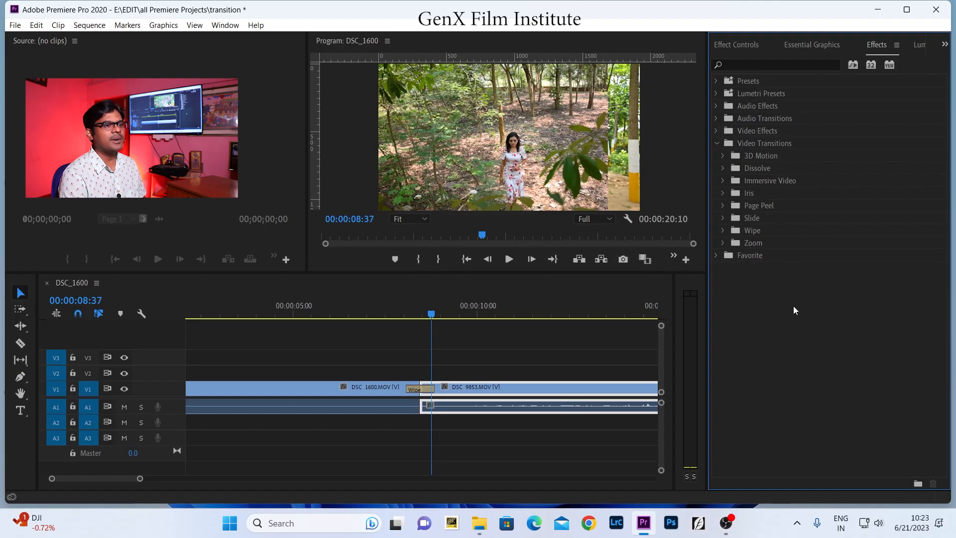
right_click(762, 318)
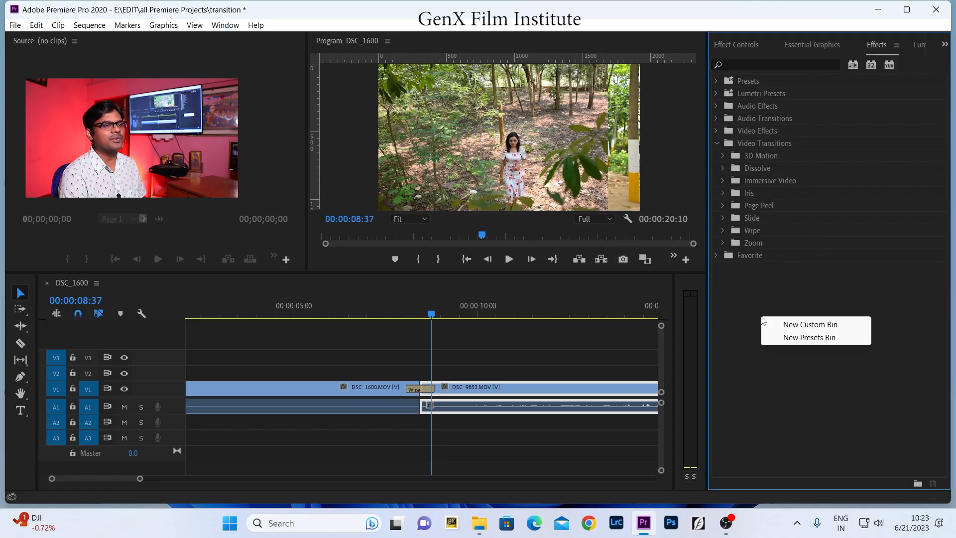
left_click(808, 325)
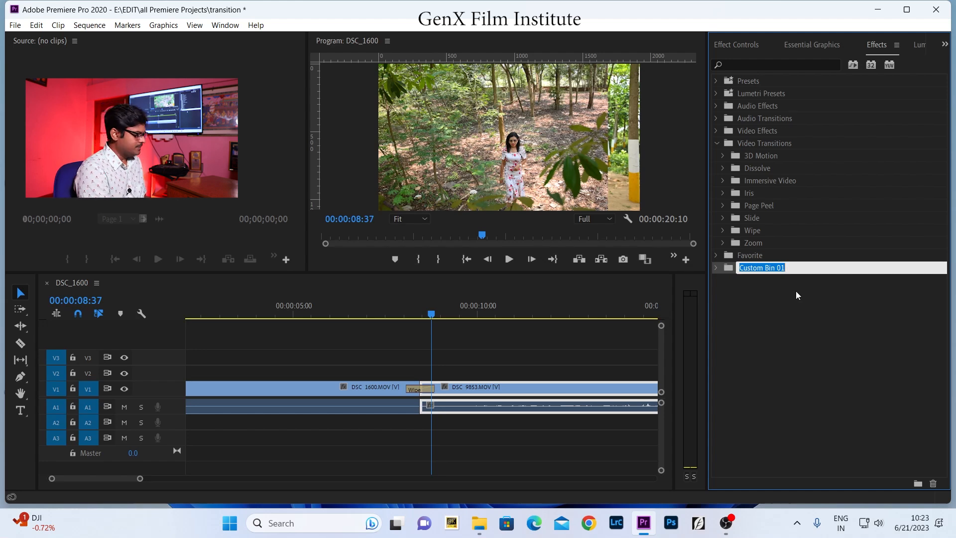
type("MY TR")
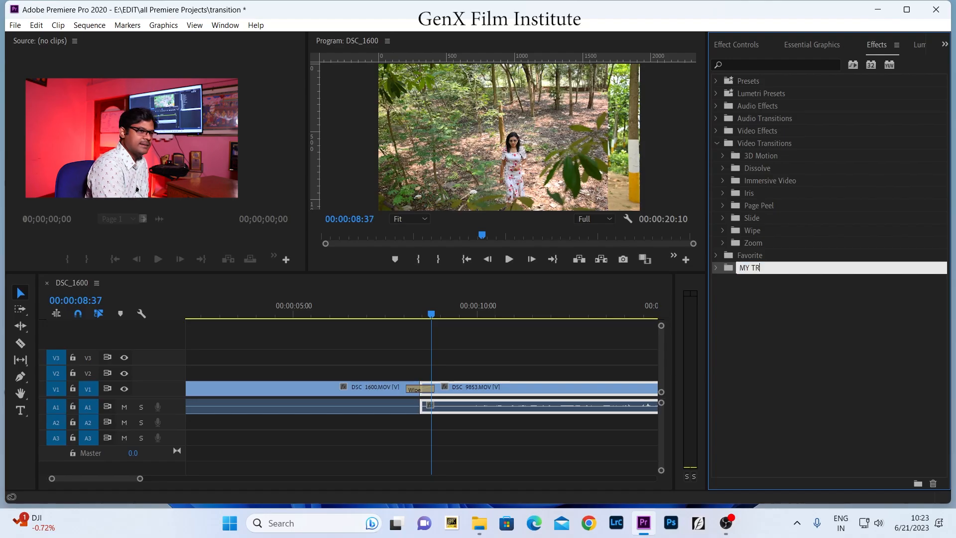
type("ANSITION")
left_click(802, 299)
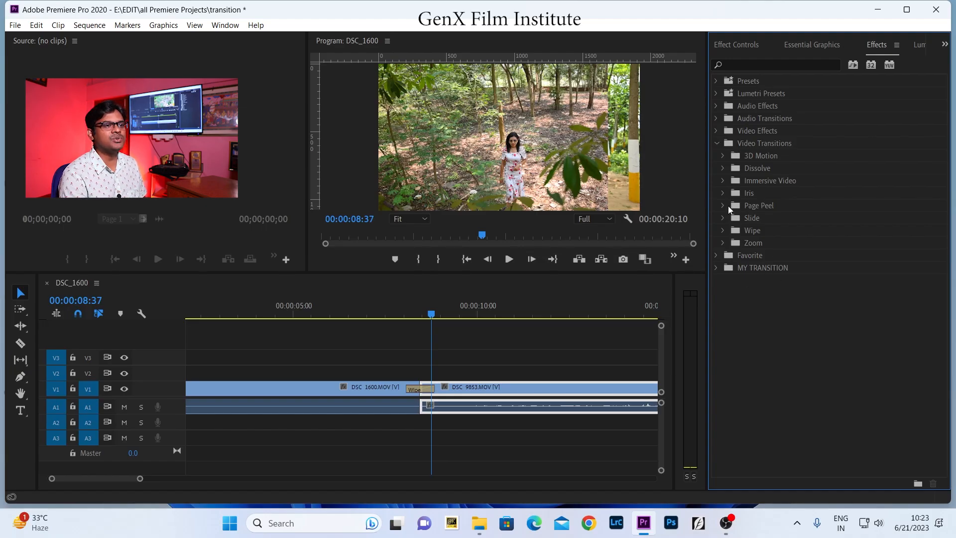
- Add the Wipe transition to the MY TRANSITION bin and expand the bin to check its contents
left_click(723, 231)
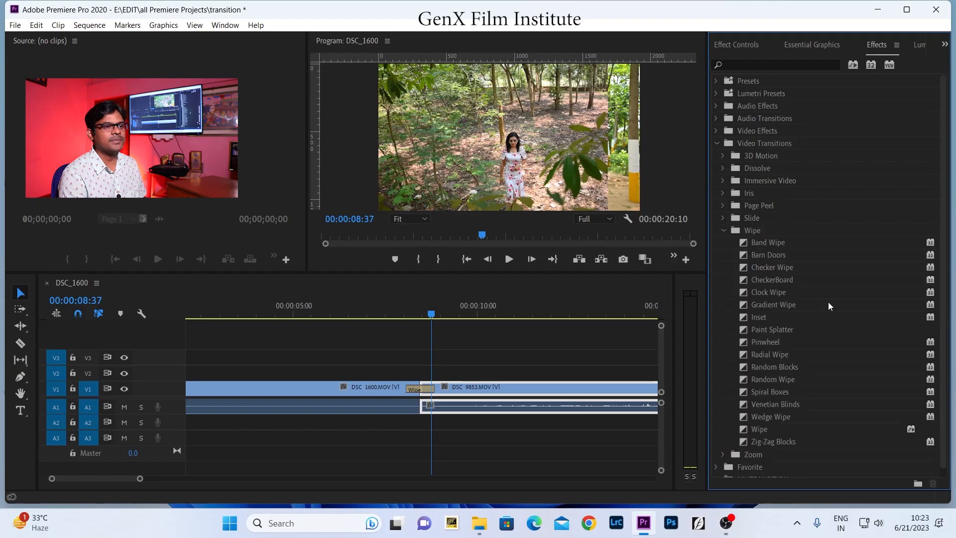
left_click(724, 218)
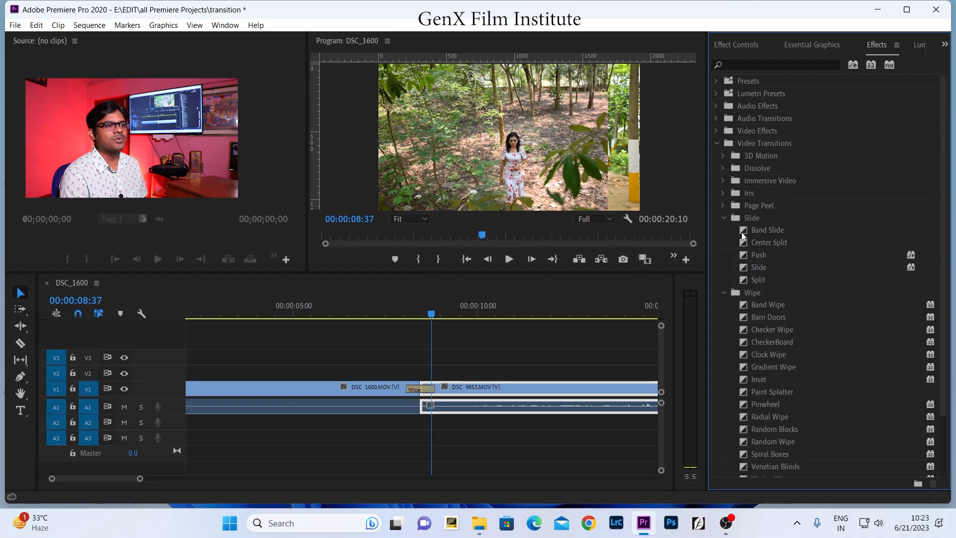
left_click(723, 218)
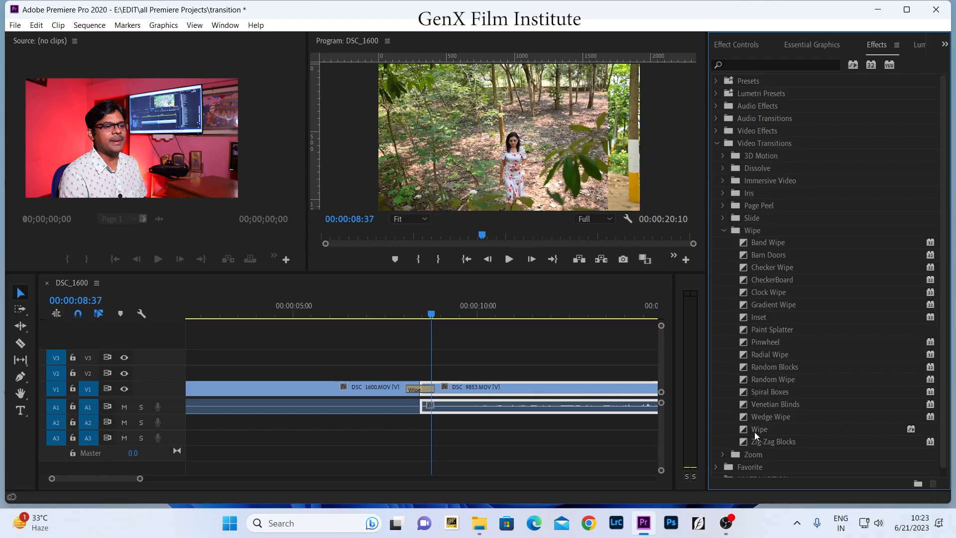
scroll(862, 394, "down", 1)
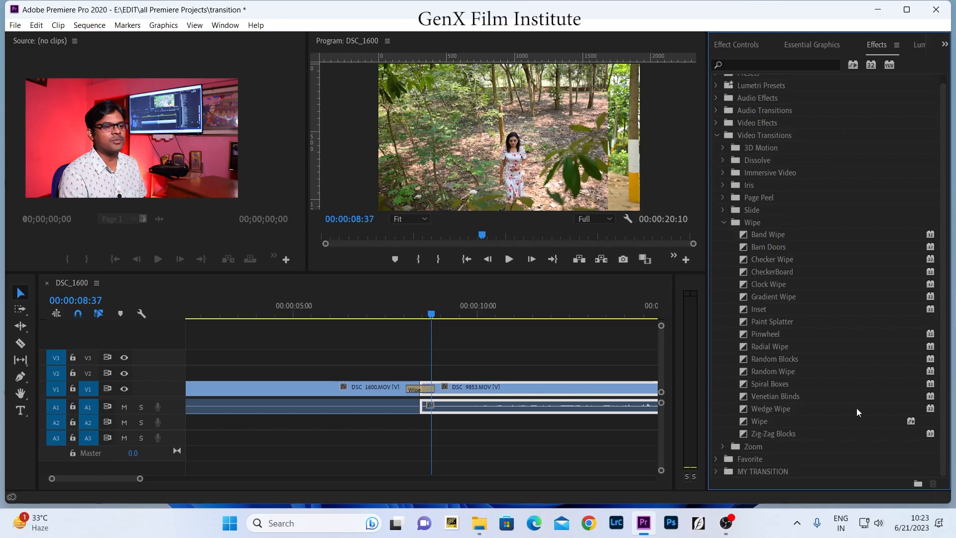
left_click_drag(764, 422, 765, 472)
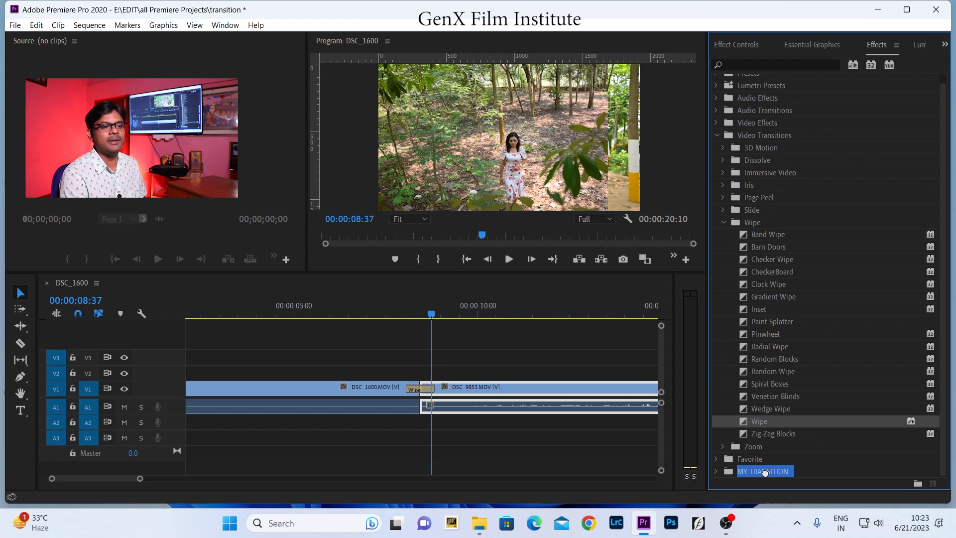
left_click_drag(766, 472, 766, 473)
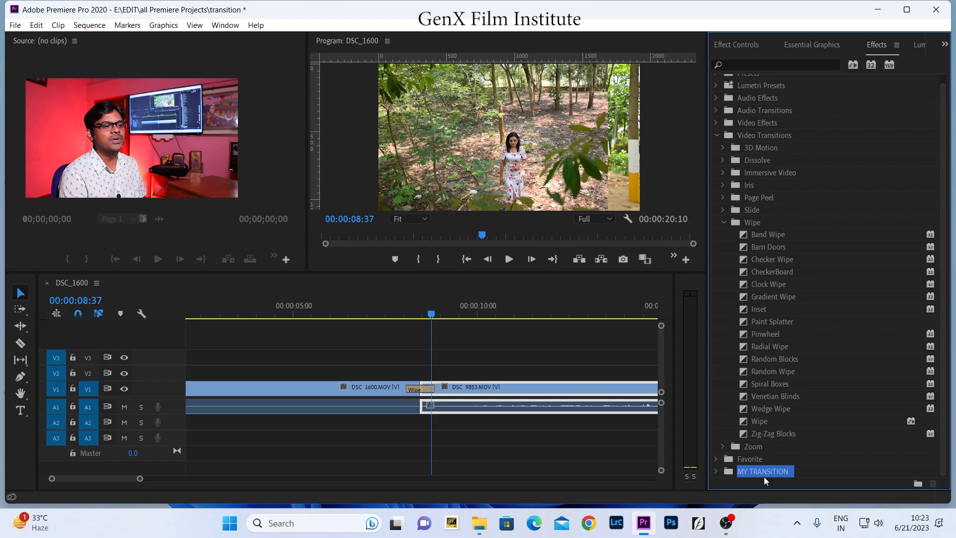
left_click(723, 223)
left_click(717, 268)
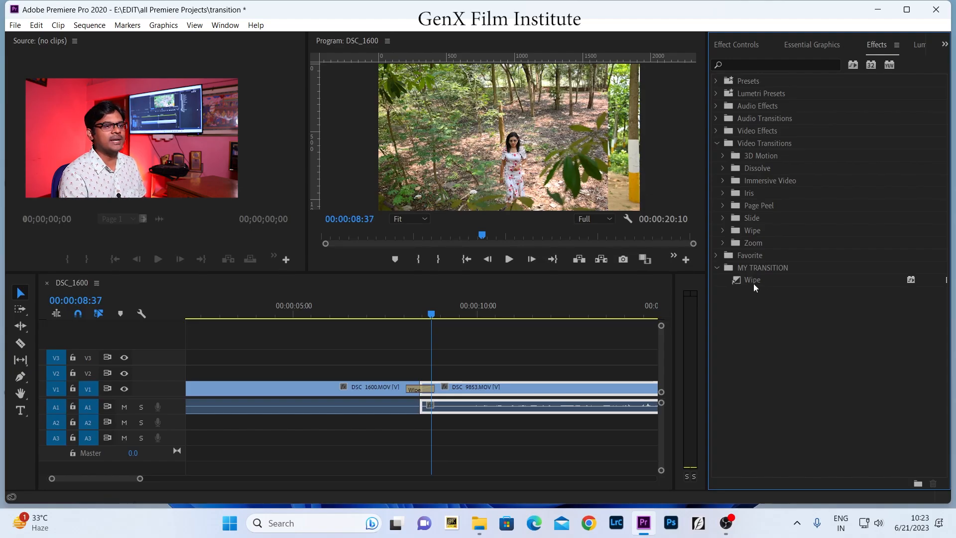
left_click(723, 230)
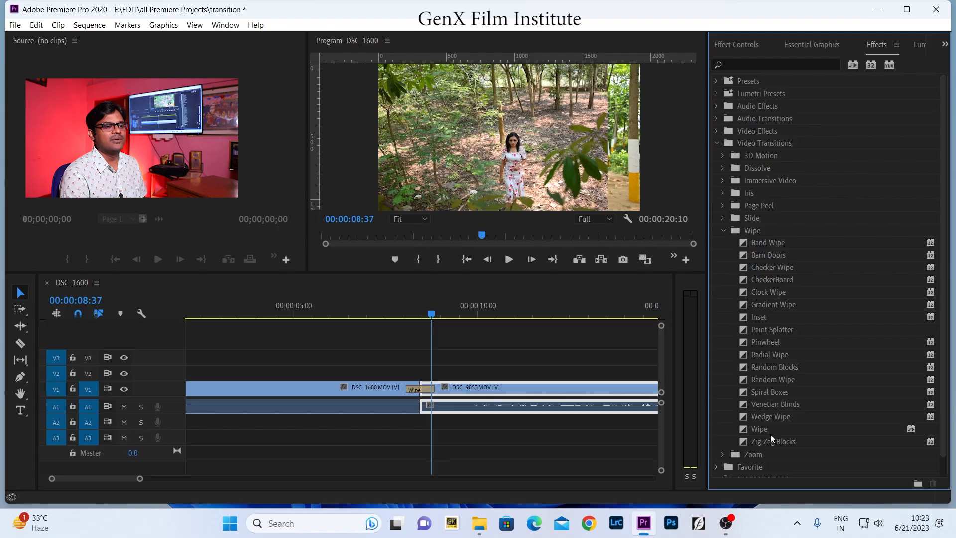
left_click(723, 230)
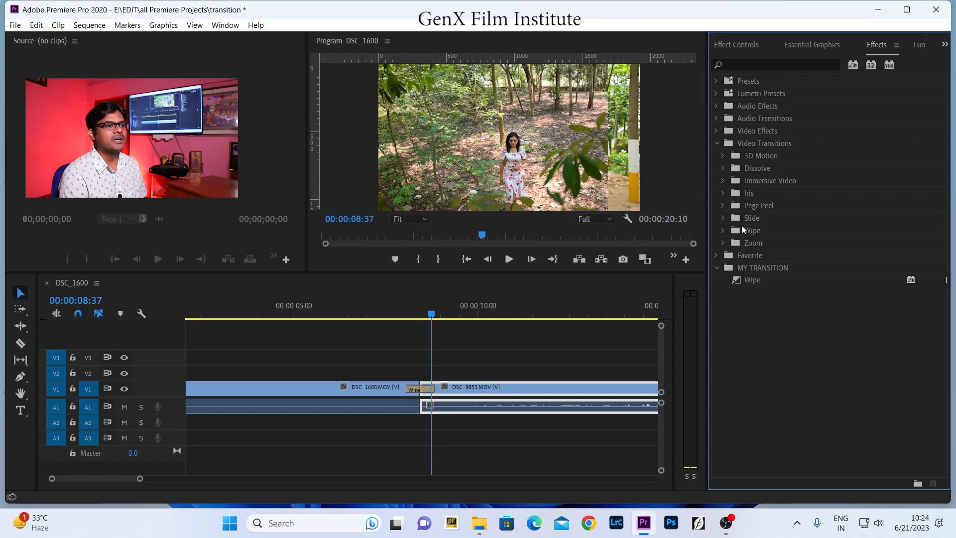
- Replace the Wipe on the cut with the VR Light Rays transition and play across it from 00:00:08:04
left_click(723, 182)
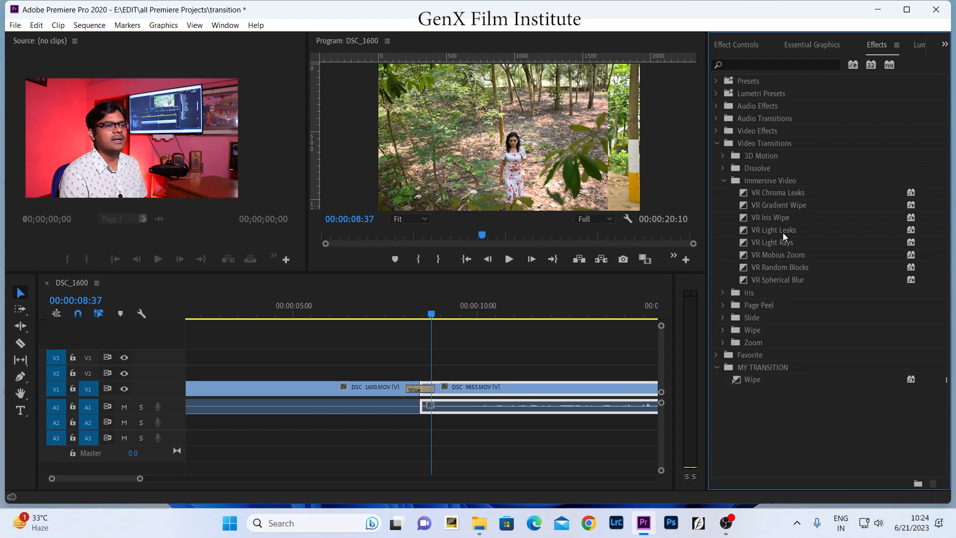
left_click_drag(784, 244, 421, 389)
left_click(408, 306)
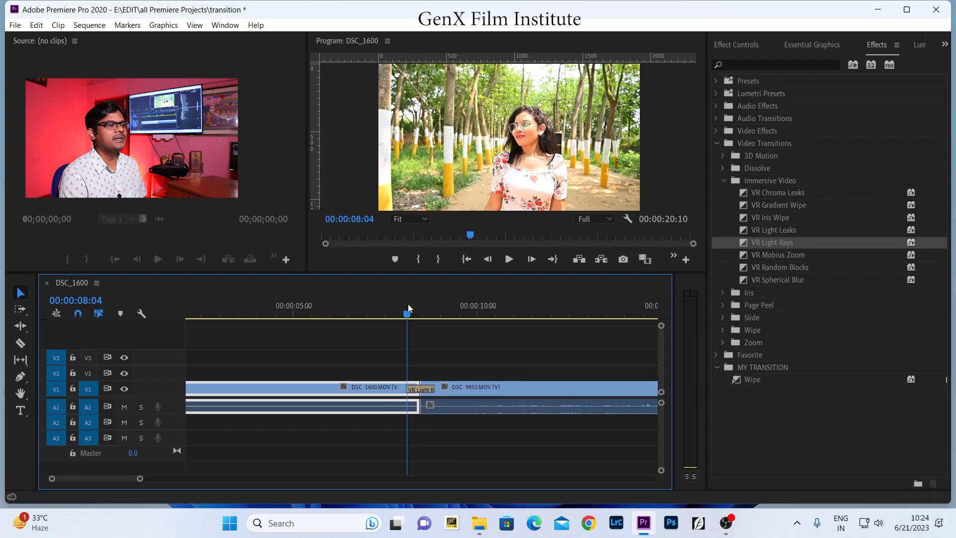
key("space")
left_click(408, 306)
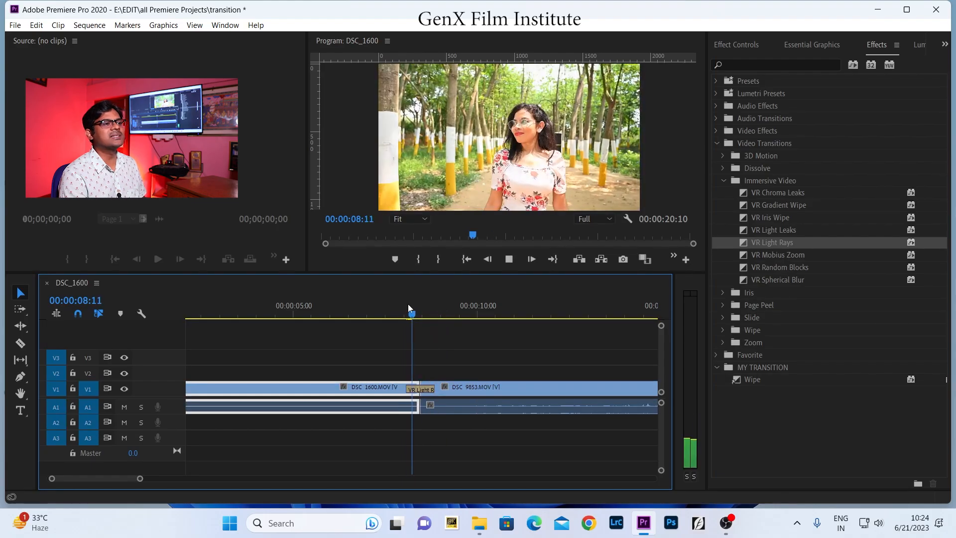
key("space")
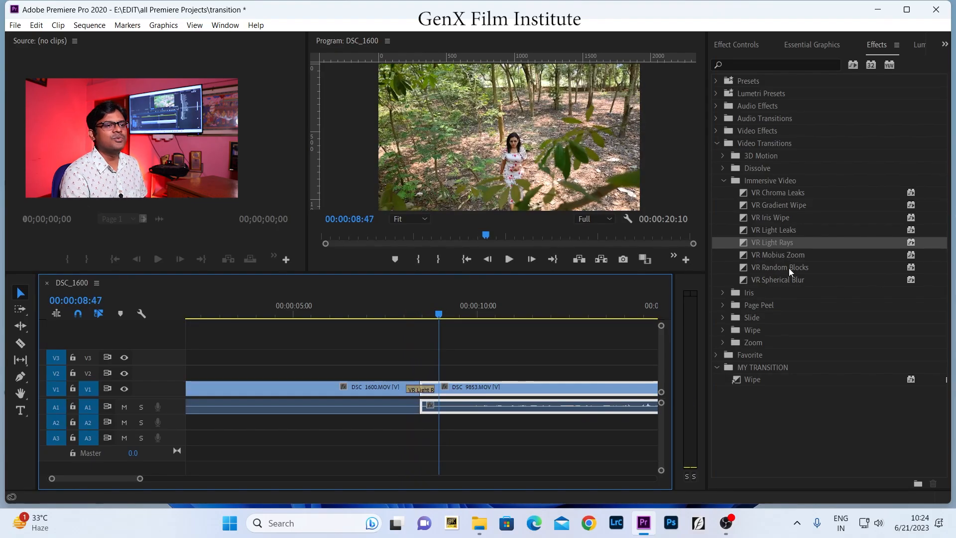
- Add the VR Light Rays transition to the MY TRANSITION bin and collapse the Immersive Video group
left_click(778, 244)
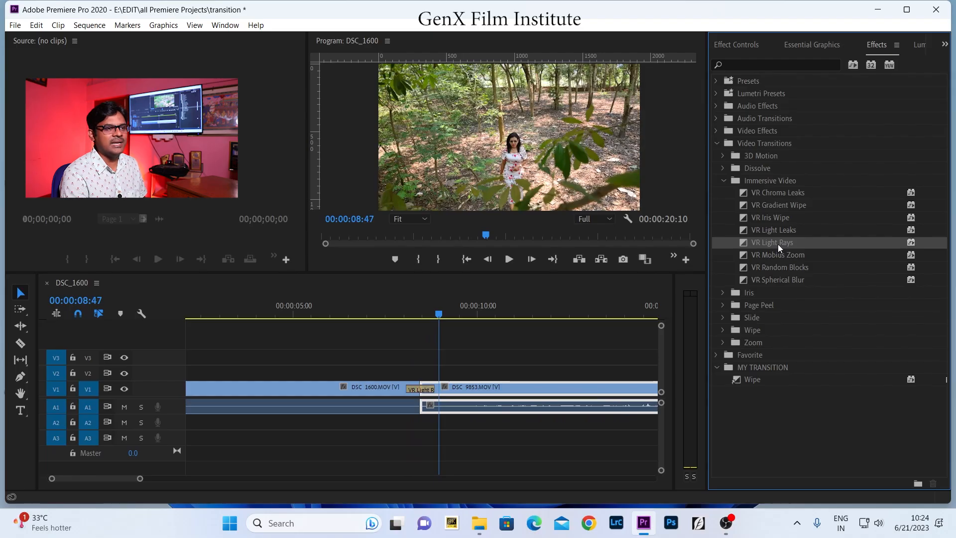
left_click(770, 368)
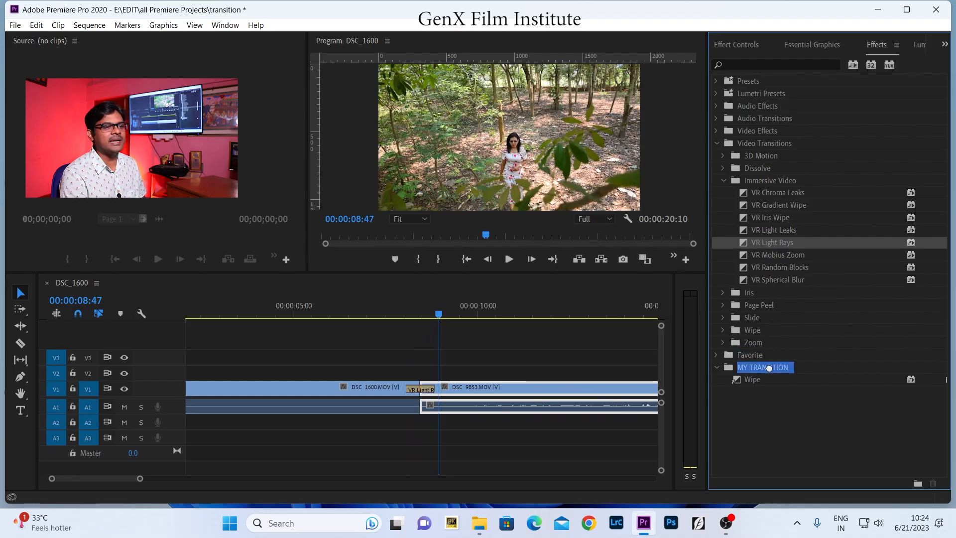
left_click_drag(769, 368, 771, 369)
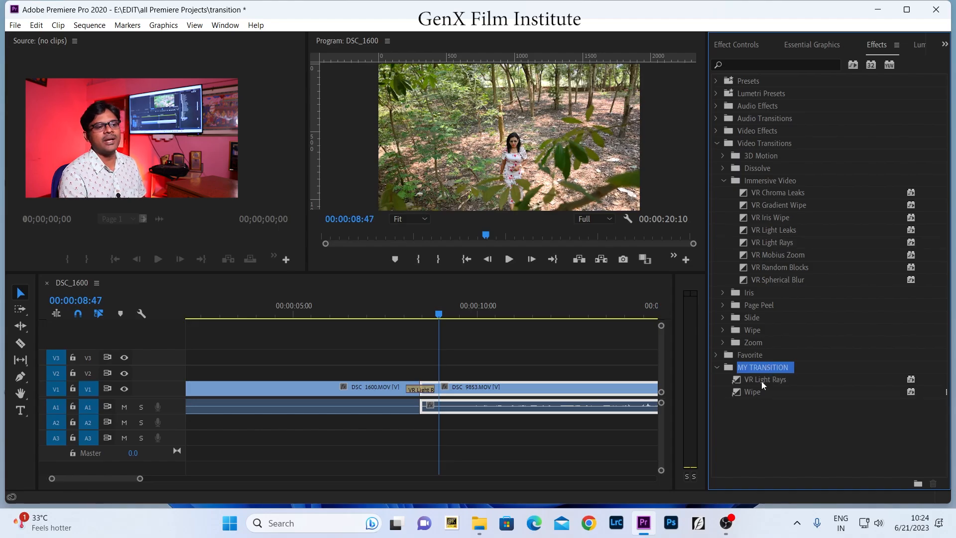
left_click(788, 422)
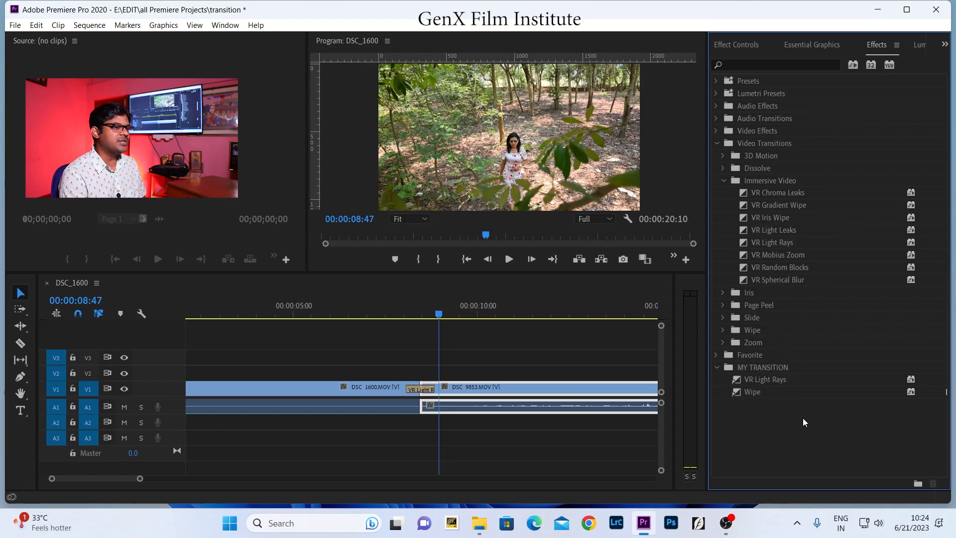
left_click(724, 181)
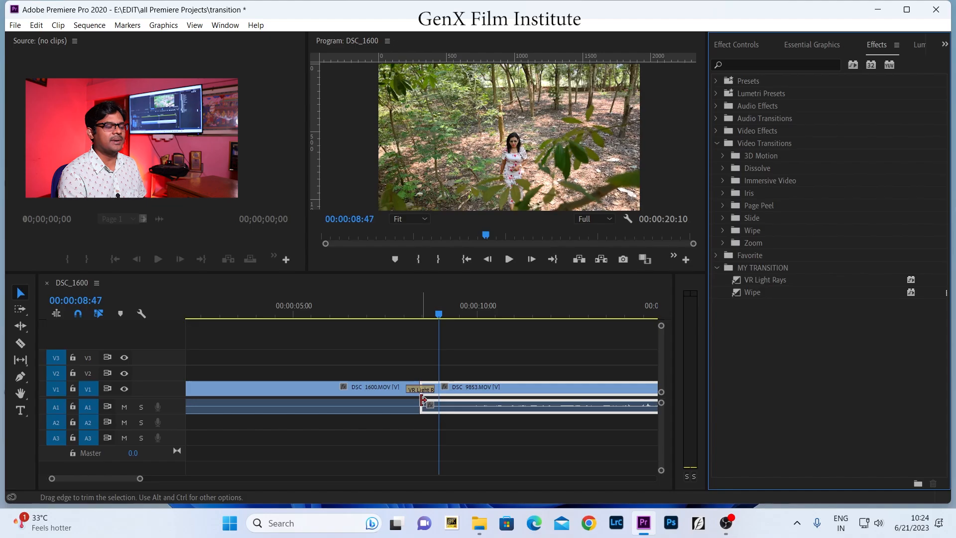
- Play across the VR Light Rays transition several times, including from 00:00:07:38, and stop at 00:00:09:13
left_click(413, 315)
key("space")
key("space")
key("minus")
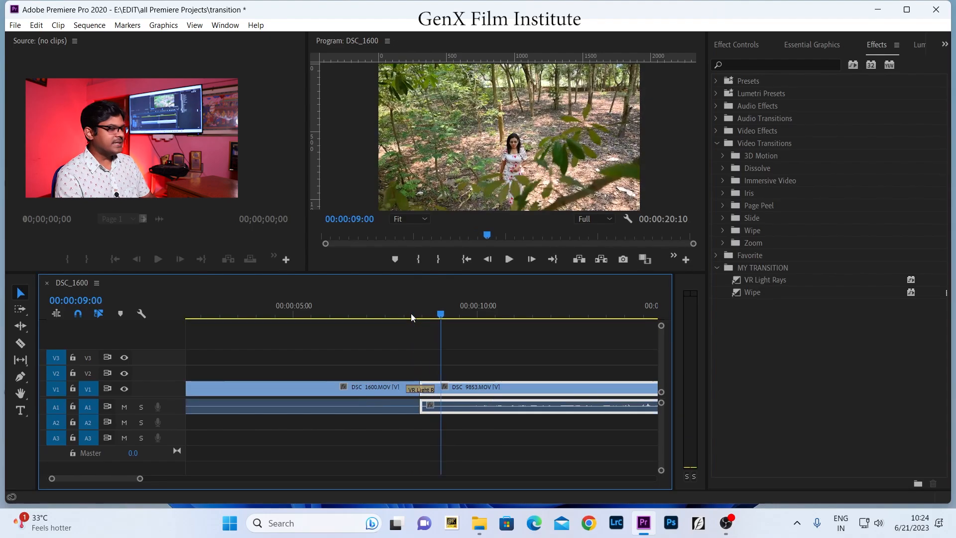
key("minus")
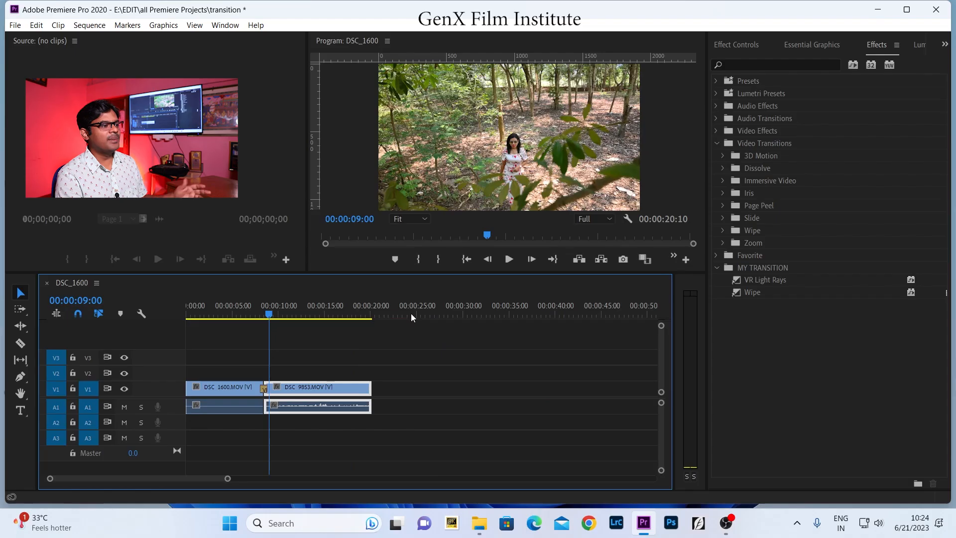
left_click(259, 317)
key("space")
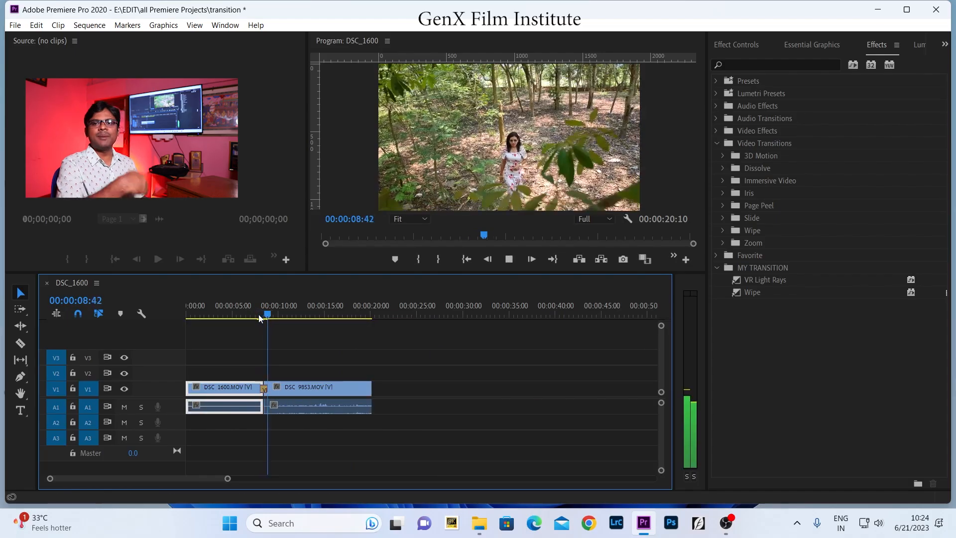
left_click(259, 317)
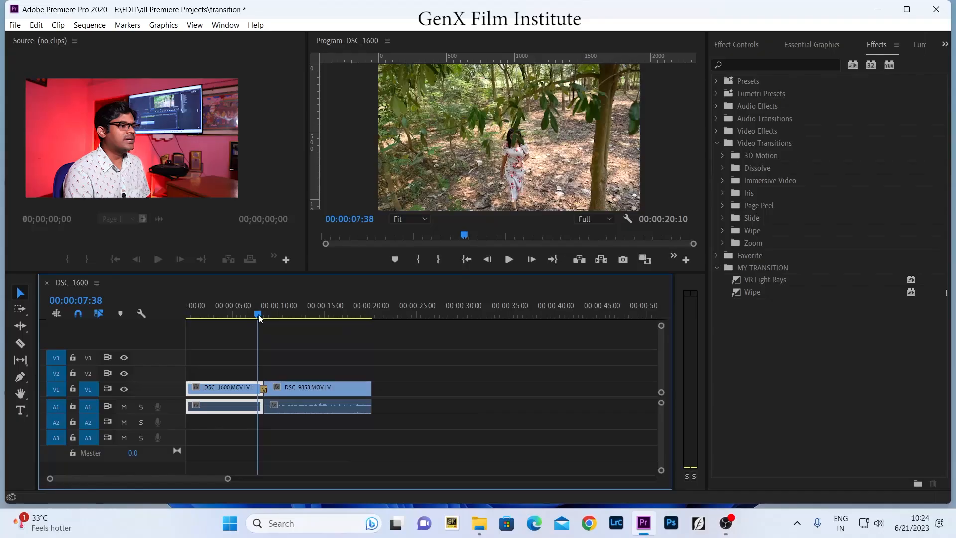
key("space")
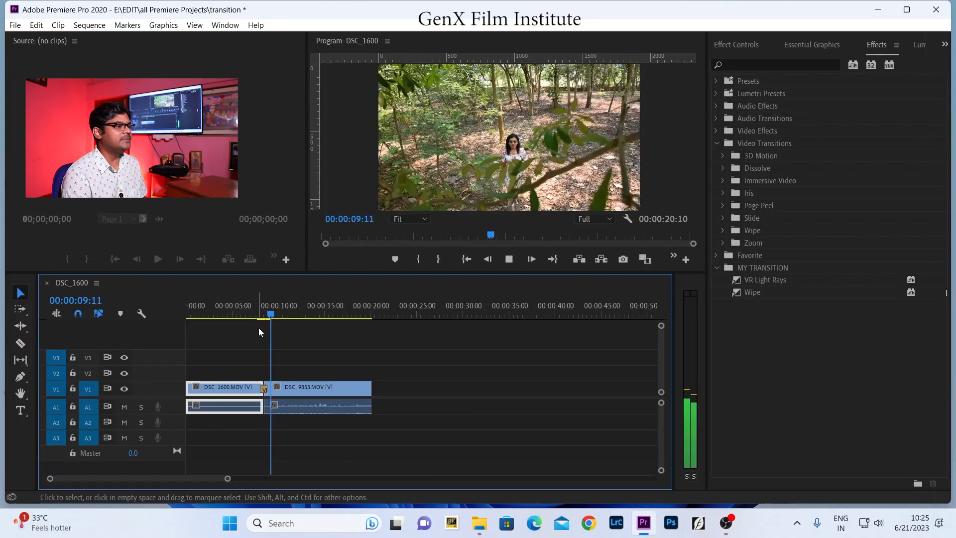
left_click(271, 399)
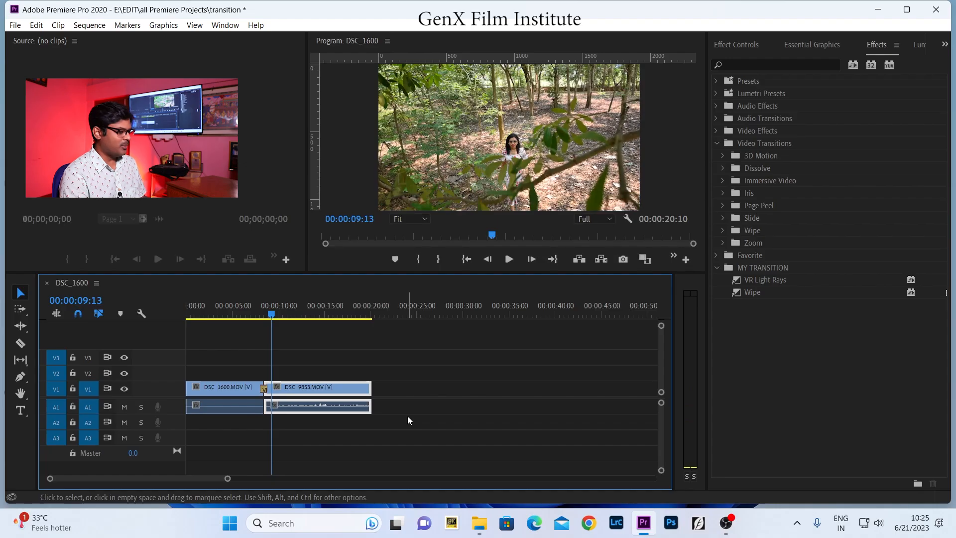
- Place the full DSC_9853.MOV and DSC_1600.MOV clips one after the other on V1 and A1, leaving a gap after the existing clips
key("minus")
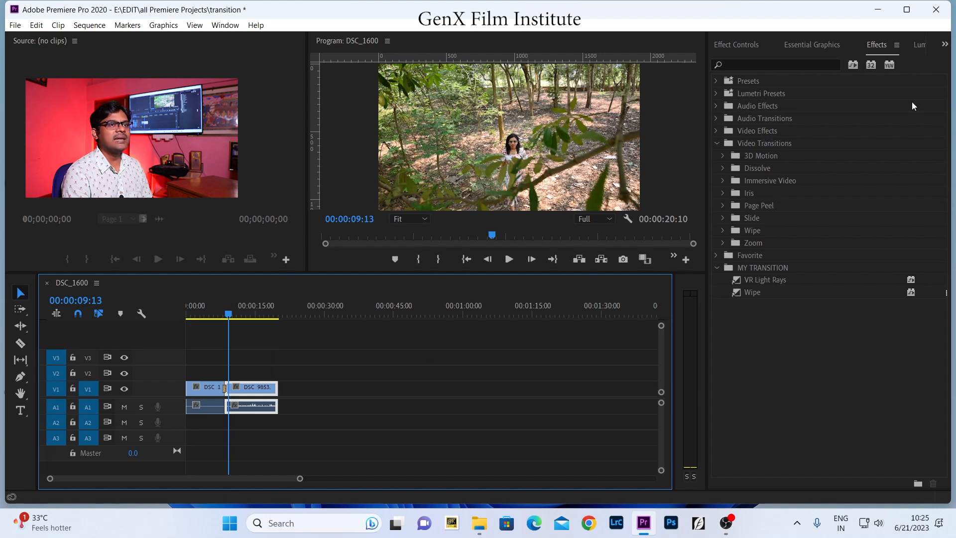
left_click(945, 45)
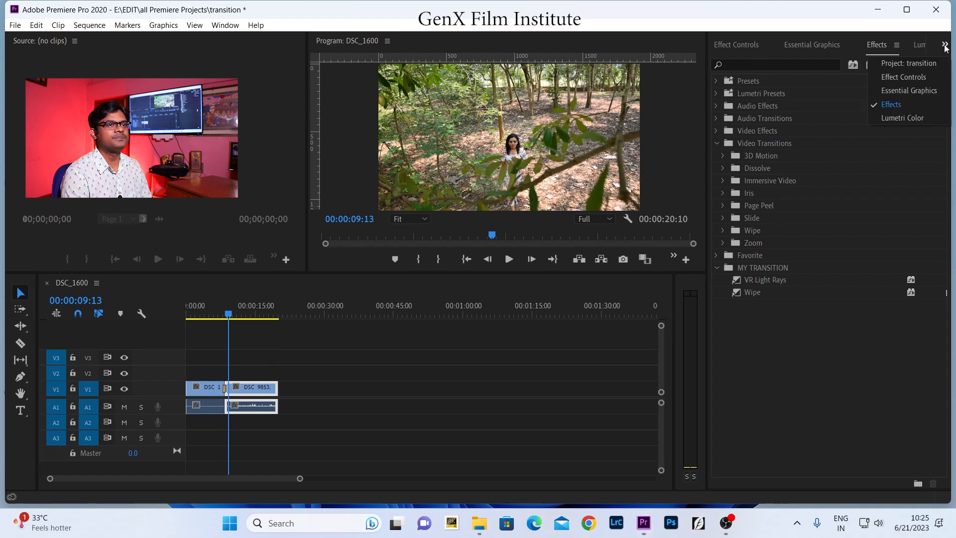
left_click(932, 62)
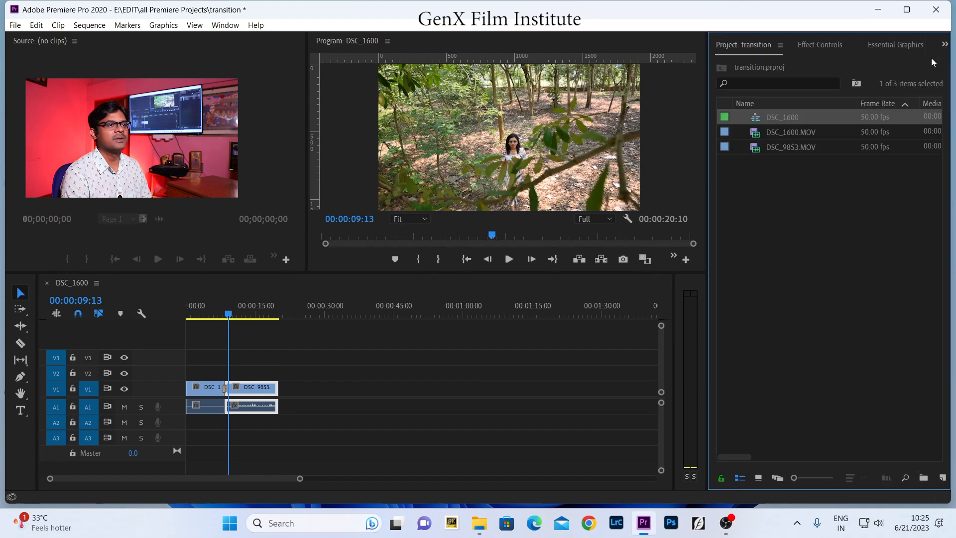
left_click(804, 184)
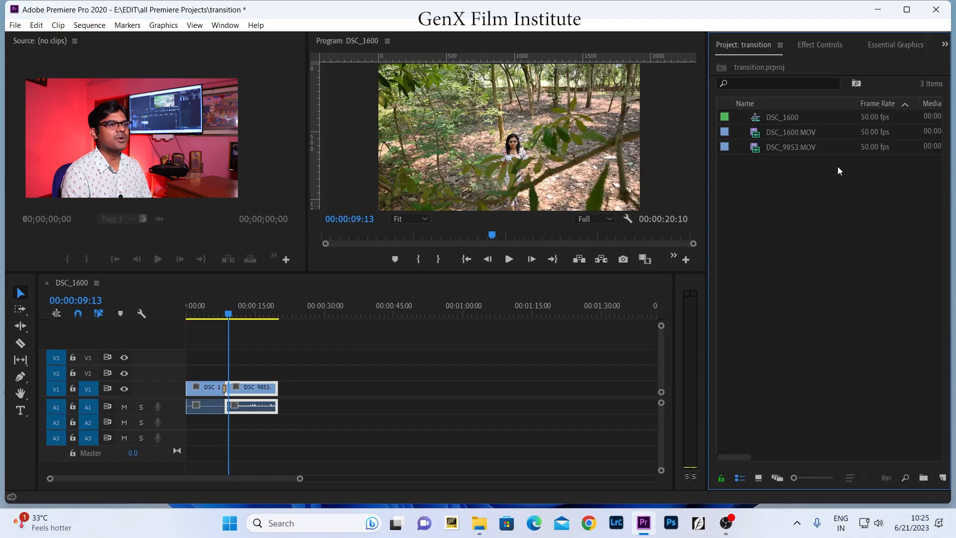
left_click_drag(831, 219, 433, 405)
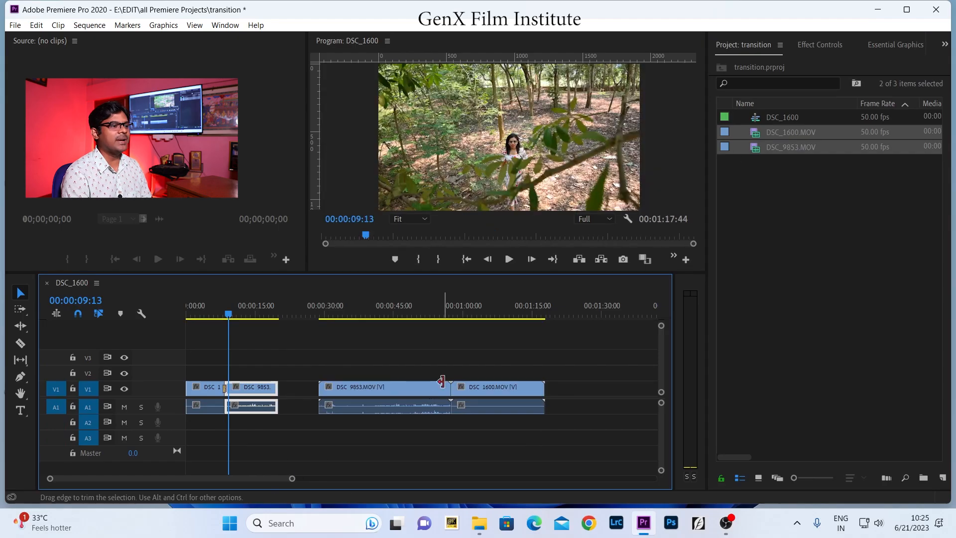
- Shift the new DSC_1600.MOV clip away from DSC_9853.MOV by about 10 frames and put the playhead in the gap at 00:00:57:29
left_click(450, 311)
key("=")
key("=")
key("=")
key("=")
key("=")
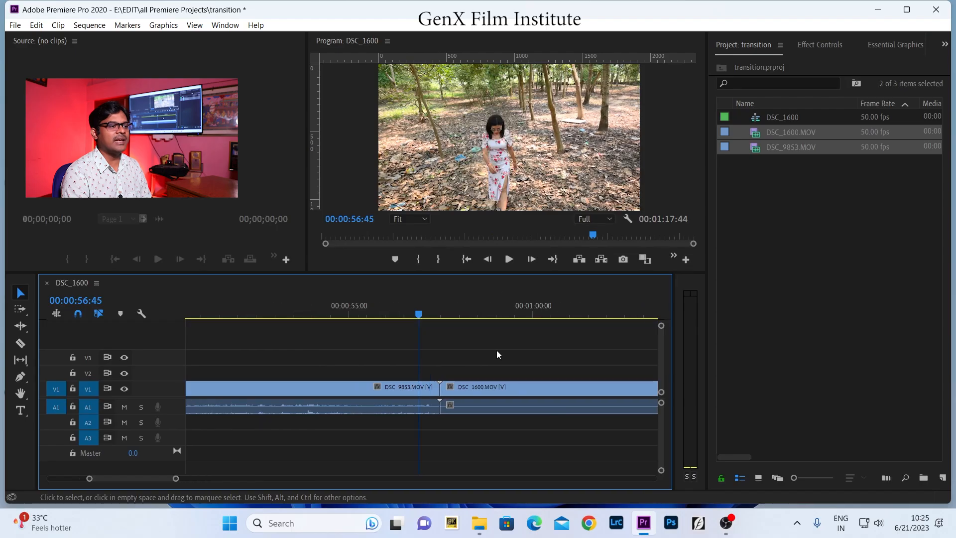
left_click_drag(493, 387, 510, 387)
left_click(511, 363)
left_click(471, 306)
key("=")
key("=")
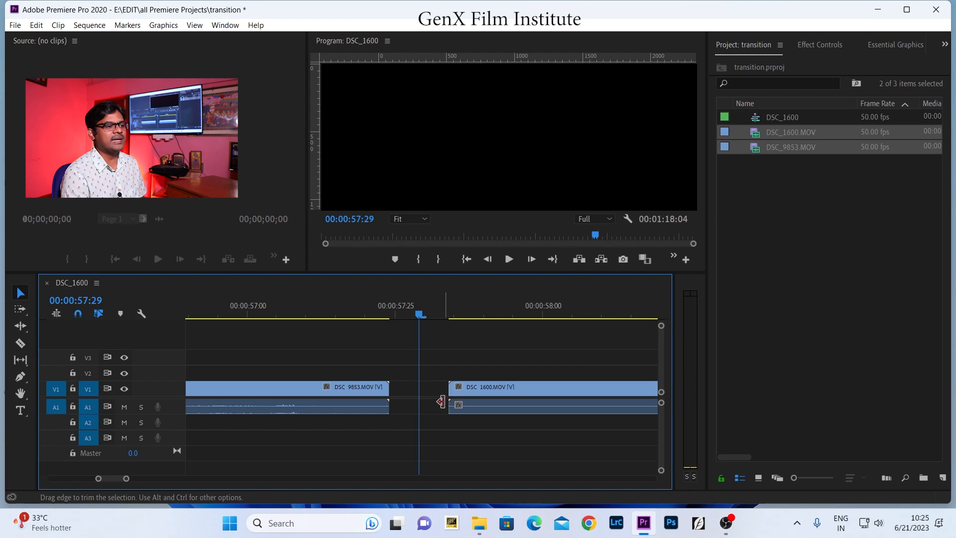
- Compare how visible the small gap between DSC_9853.MOV and DSC_1600.MOV is at wide and close timeline scales
key("minus")
key("minus")
key("minus")
key("minus")
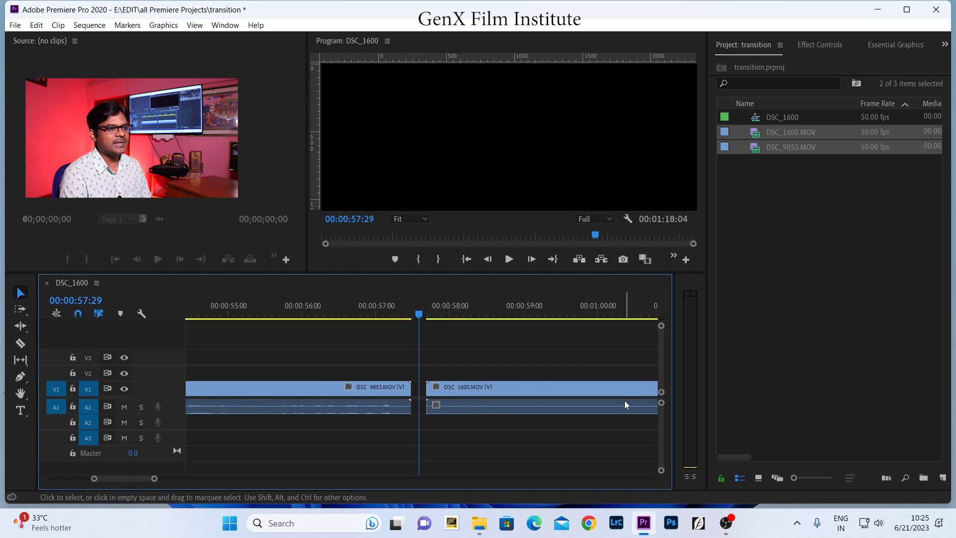
key("minus")
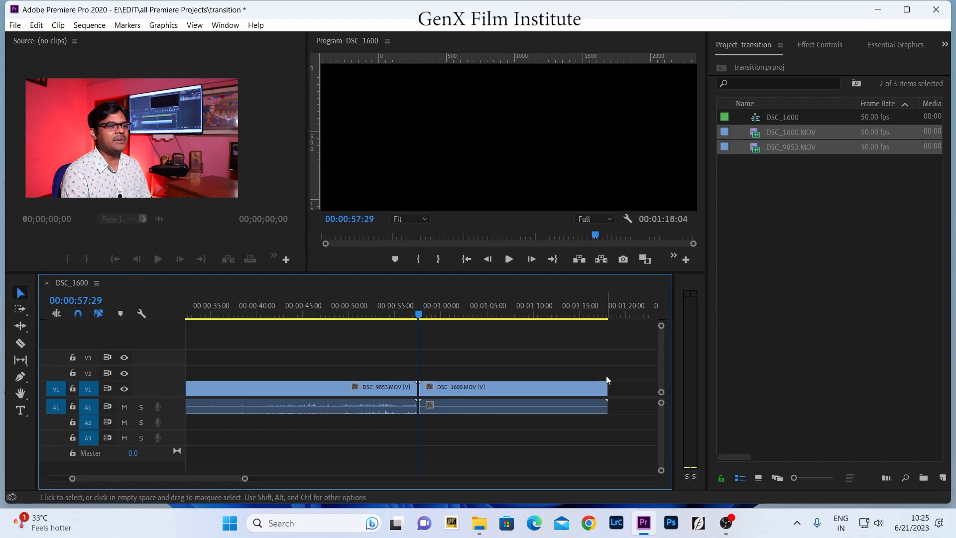
key("minus")
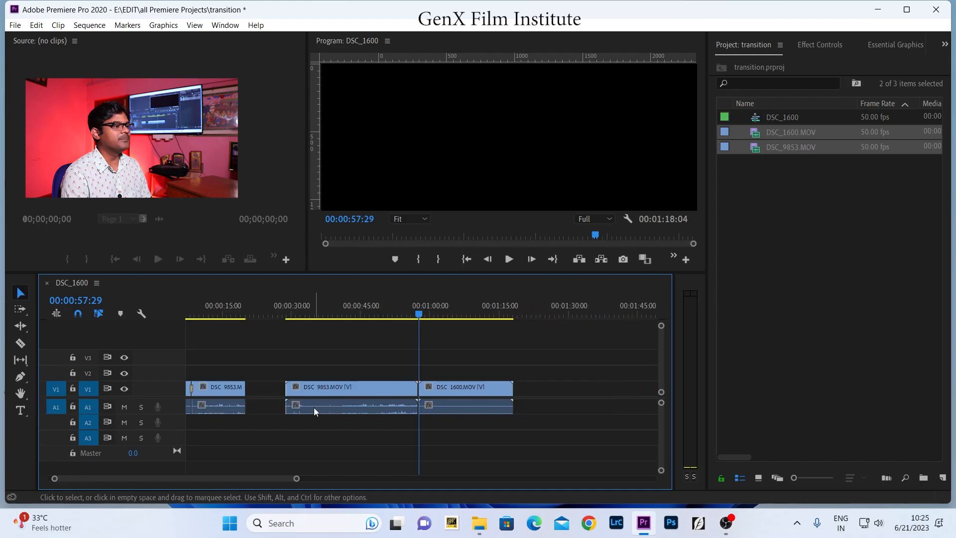
key("equal")
key("equal")
key("equal")
key("equal")
key("equal")
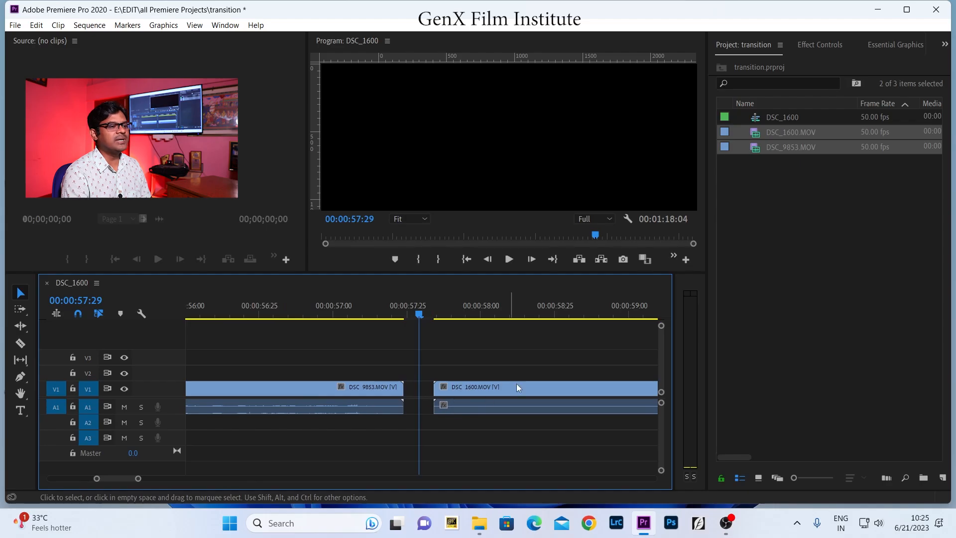
key("minus")
key("minus")
key("minus")
key("minus")
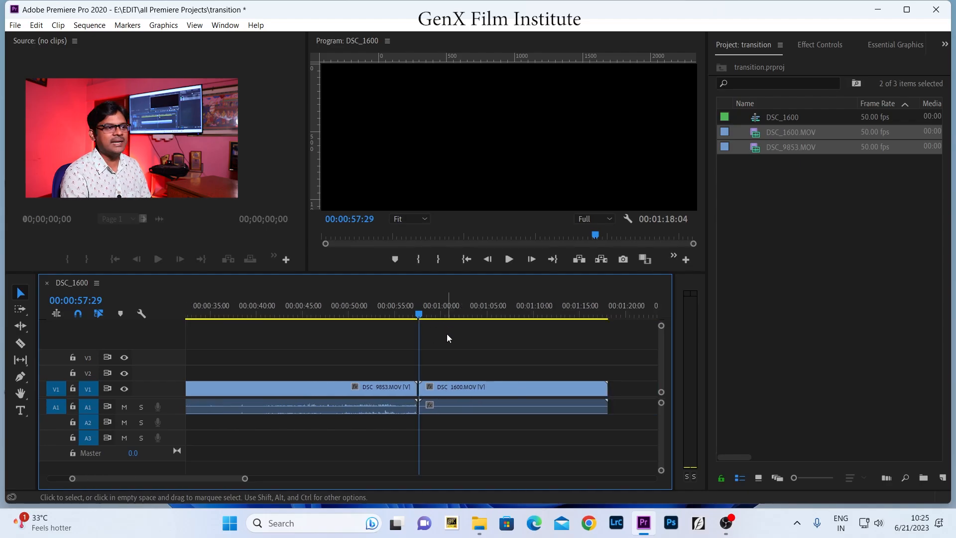
left_click_drag(225, 479, 238, 479)
key("equal")
key("equal")
key("equal")
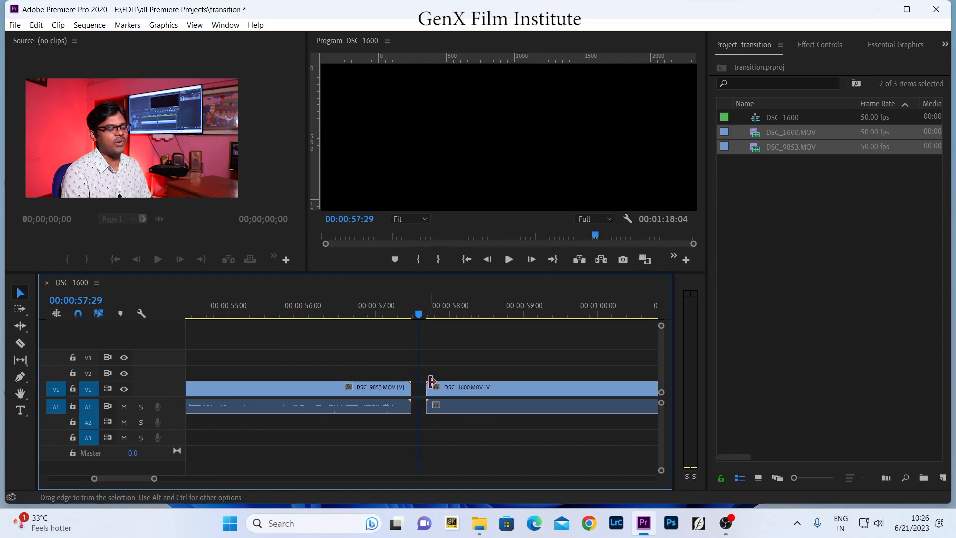
- Close the small gap by moving DSC_1600.MOV back against the end of DSC_9853.MOV
key("minus")
key("equal")
key("equal")
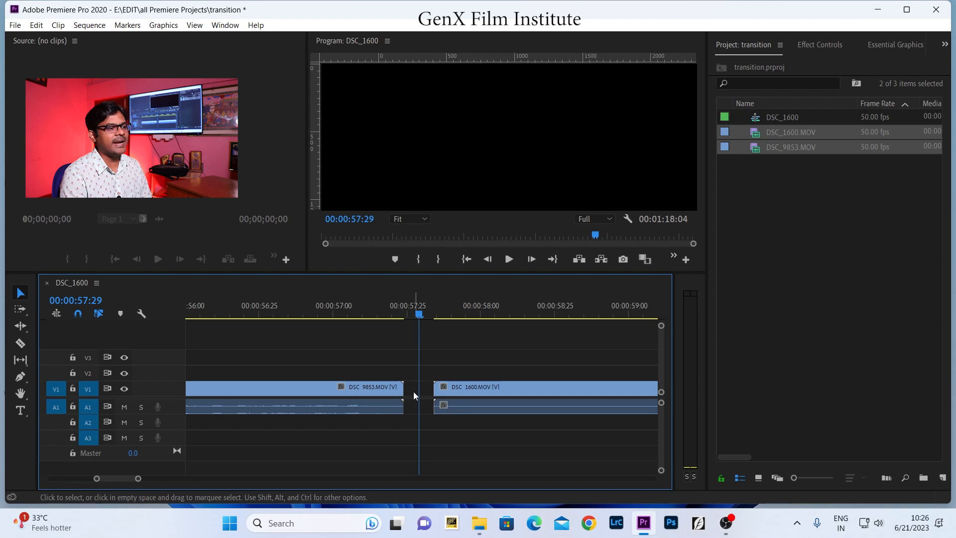
left_click_drag(459, 388, 434, 394)
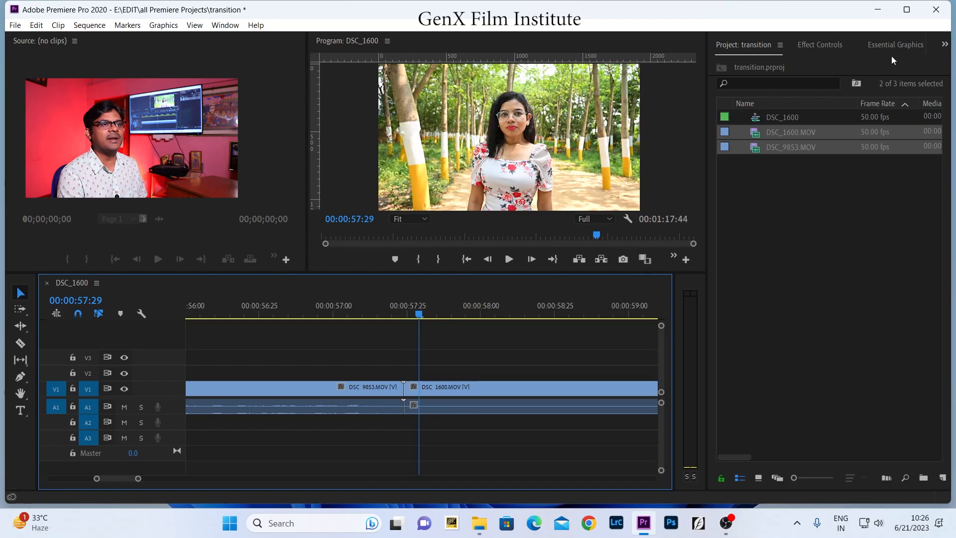
- Apply the Cross Dissolve transition to the cut between the new DSC_9853.MOV and DSC_1600.MOV clips and accept the repeated frames
left_click(945, 46)
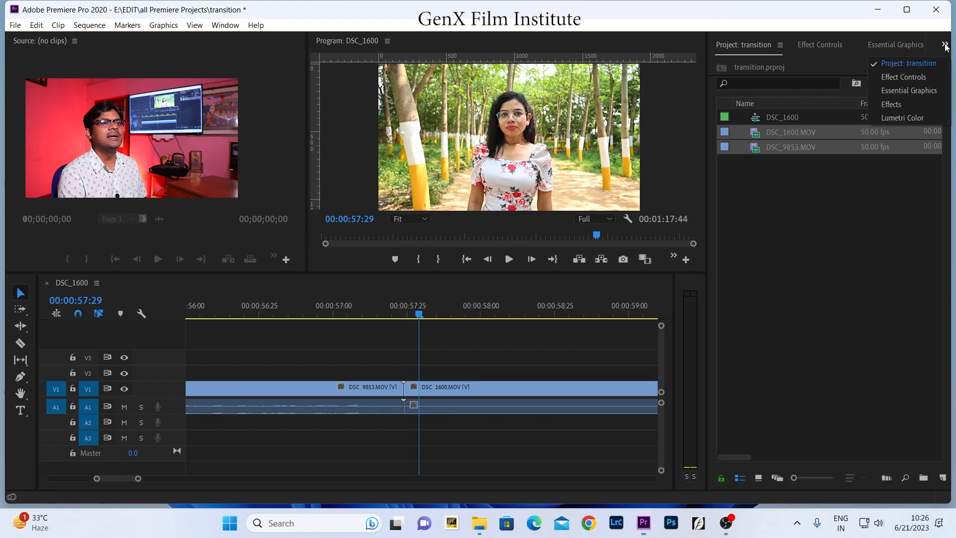
left_click(907, 104)
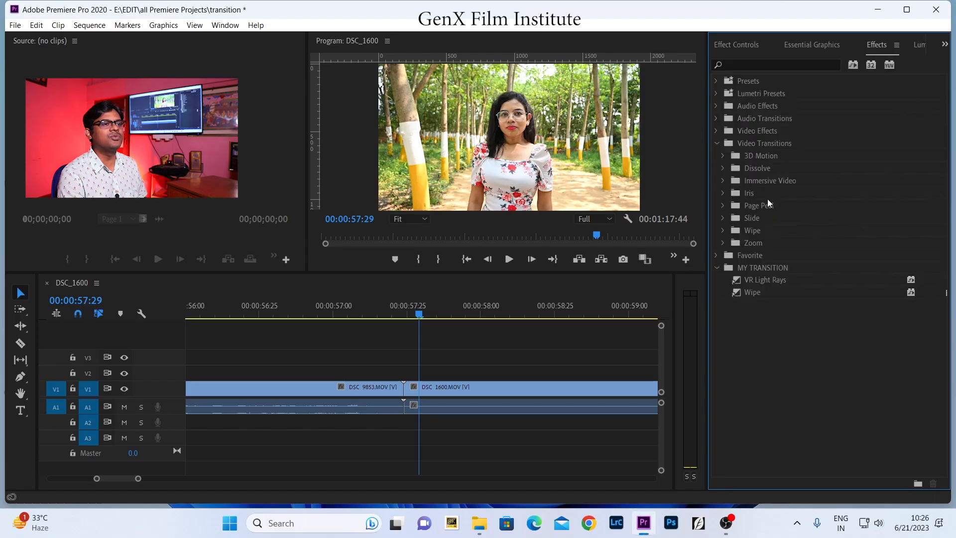
left_click(723, 168)
left_click_drag(772, 193, 405, 387)
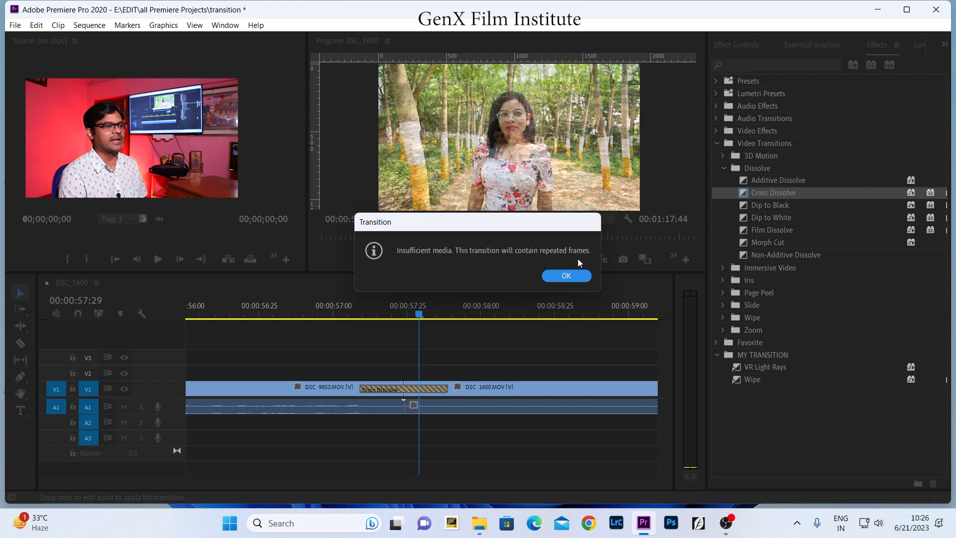
left_click(544, 275)
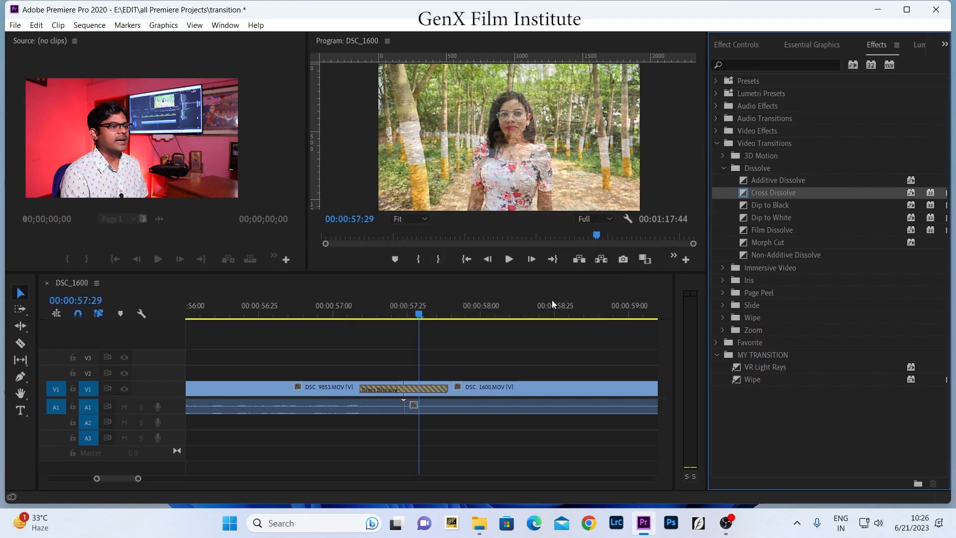
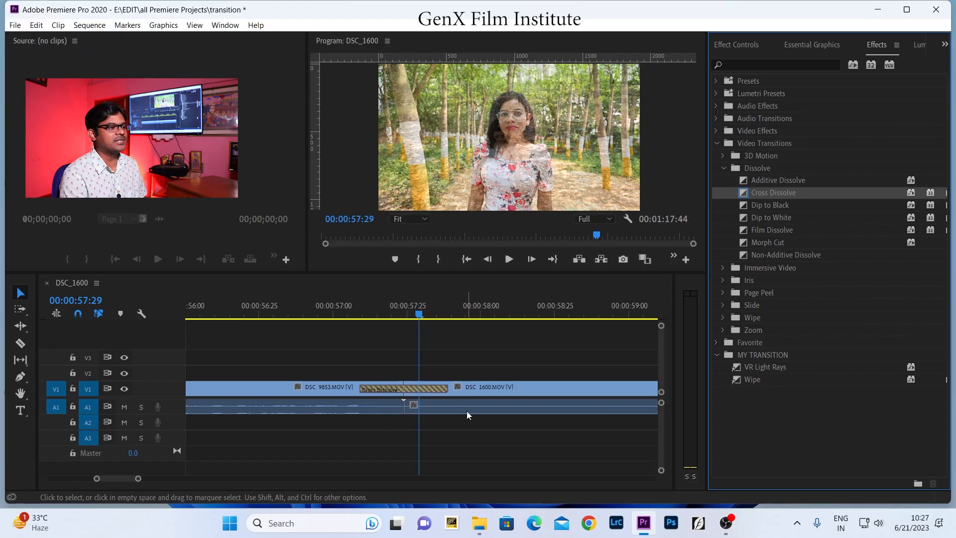
- Play the Cross Dissolve repeatedly from about 00:00:57:03 and stop at 00:00:57:36
left_click(343, 306)
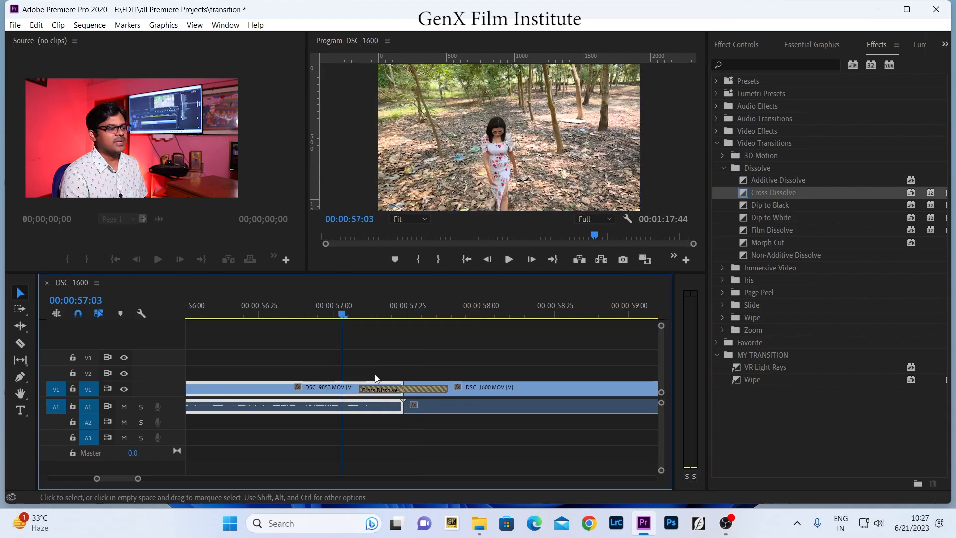
key("space")
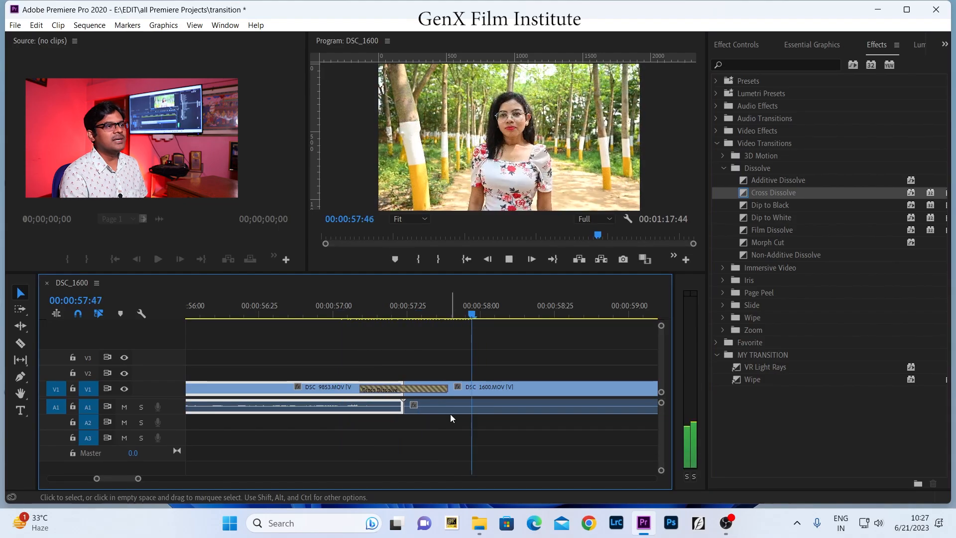
left_click(343, 309)
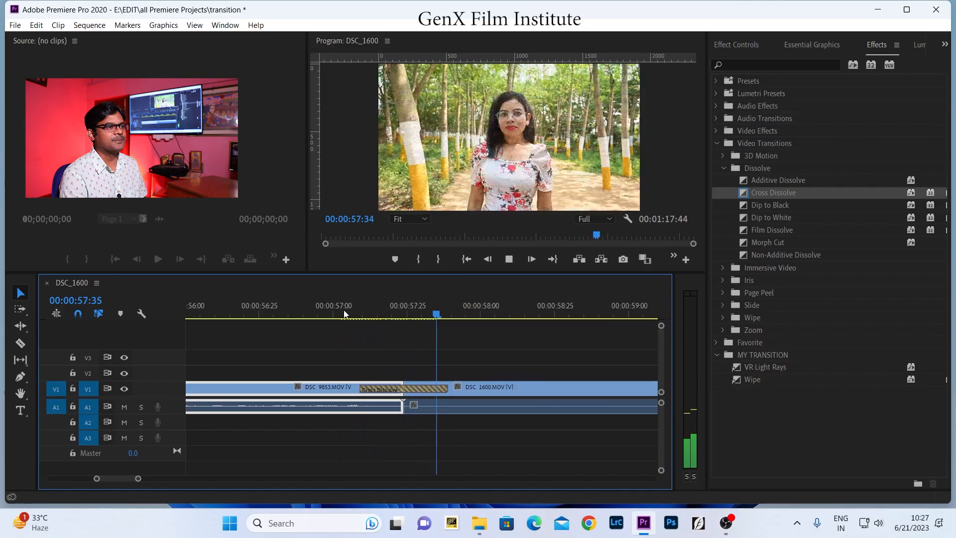
left_click(339, 305)
key("space")
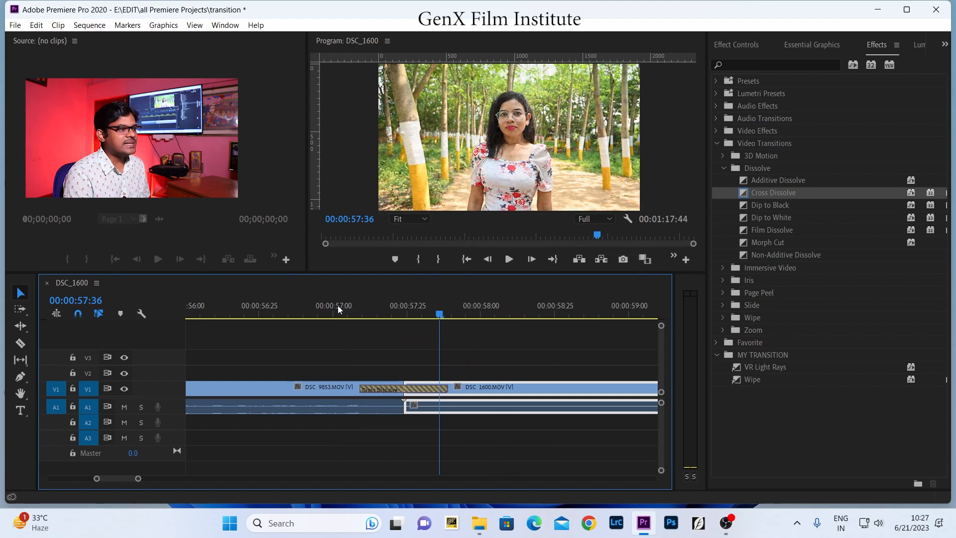
- Replay the Cross Dissolve from about 00:00:57:03, then remove it from the cut between DSC_9853.MOV and DSC_1600.MOV
left_click(342, 306)
key("space")
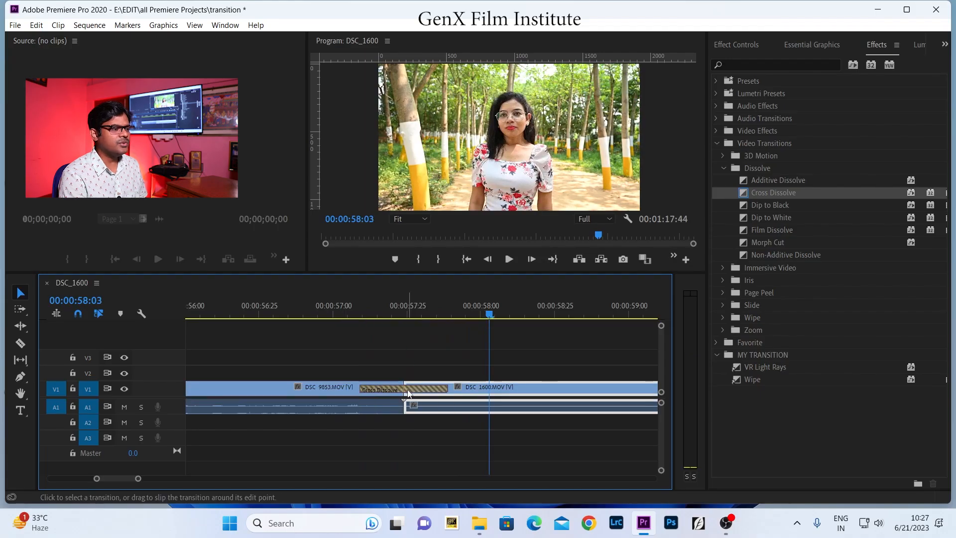
left_click(408, 393)
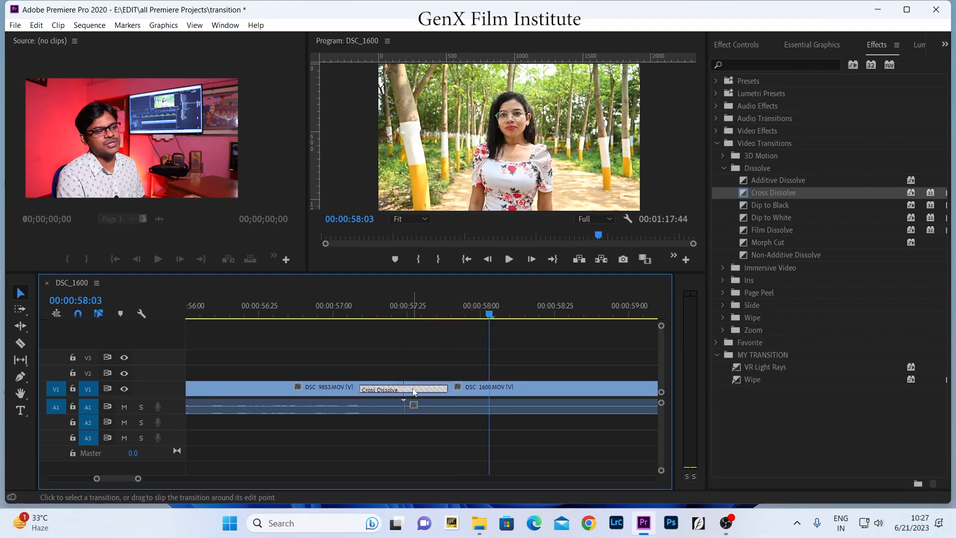
key("Delete")
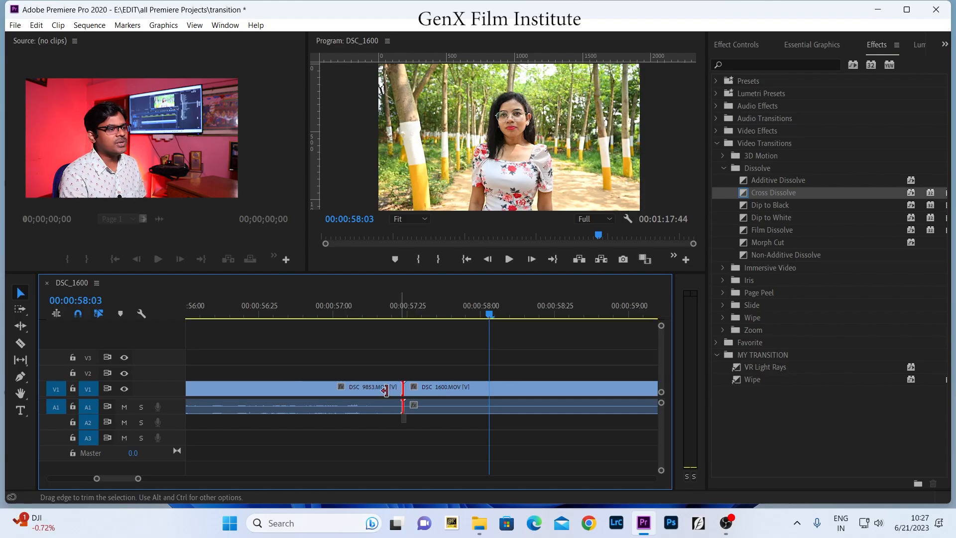
- Try trimming the end of DSC_9853.MOV to about 00:00:57:02 and closing the gap before DSC_1600.MOV, then undo both edits
left_click_drag(386, 391, 339, 389)
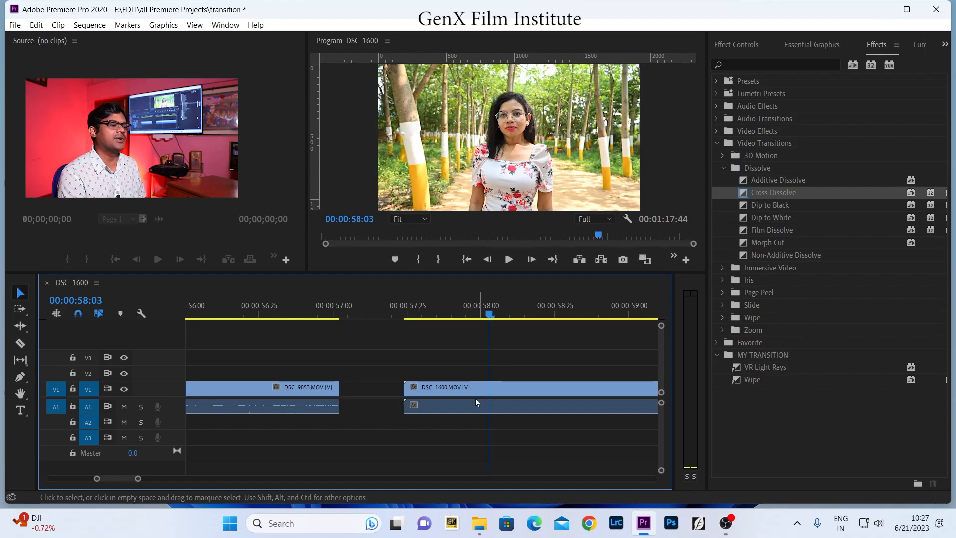
left_click_drag(407, 388, 374, 398)
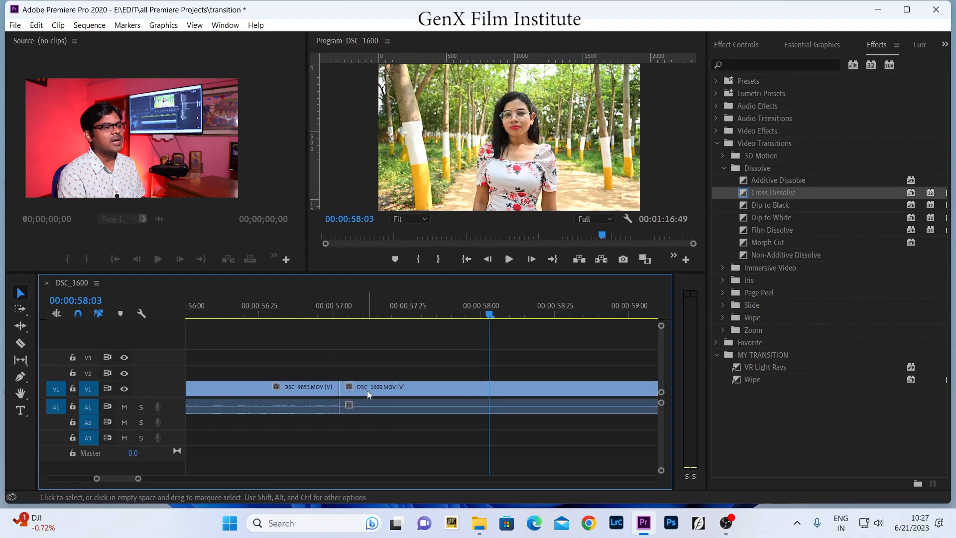
key("ctrl+z")
key("ctrl+z")
key("ctrl+z")
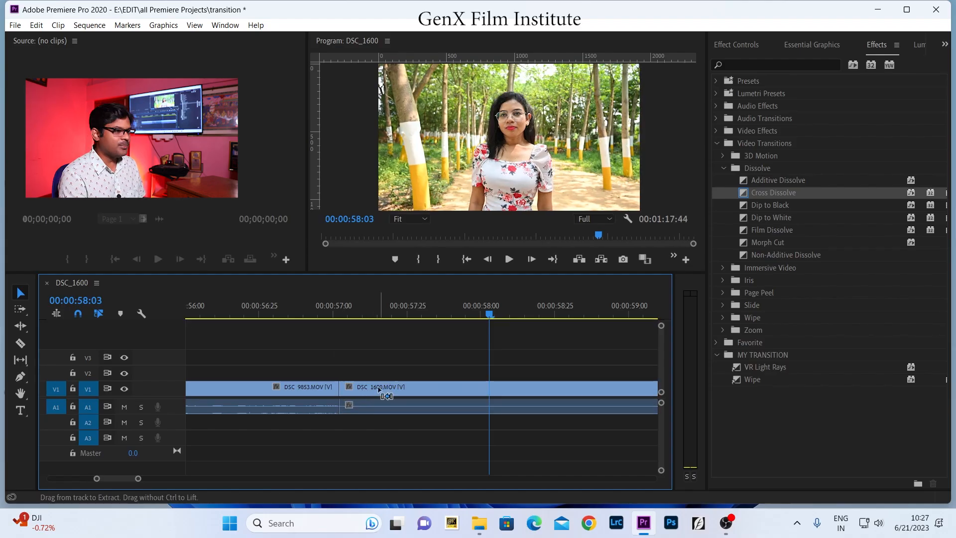
- Move DSC_1600.MOV to start at 00:00:57:28, then split DSC_9853.MOV at 00:00:57:03 and delete the piece after the split
left_click_drag(437, 393, 449, 392)
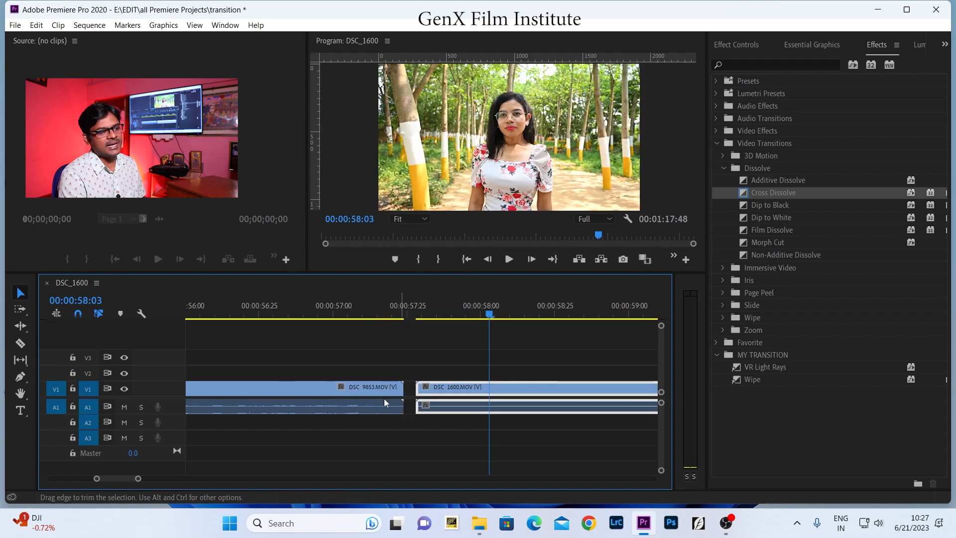
left_click(344, 310)
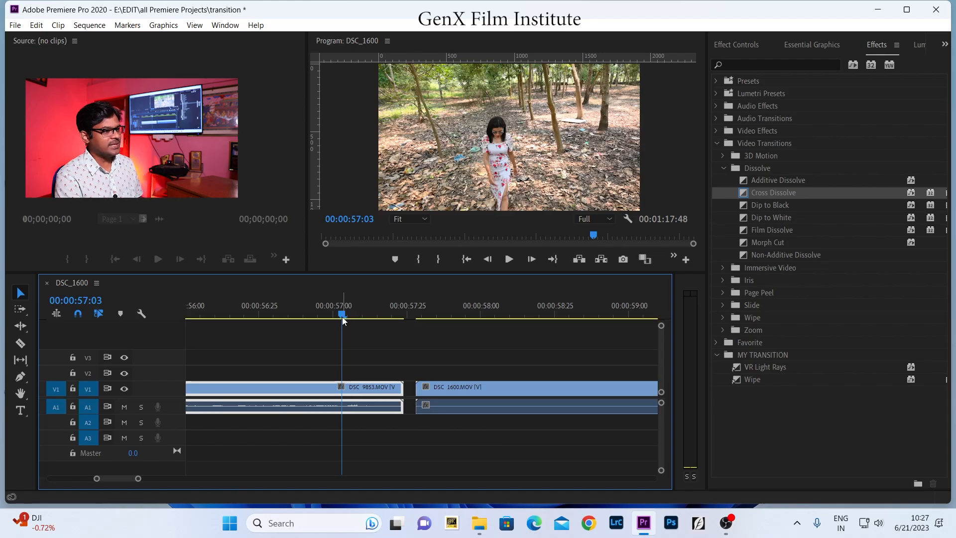
key("ctrl+k")
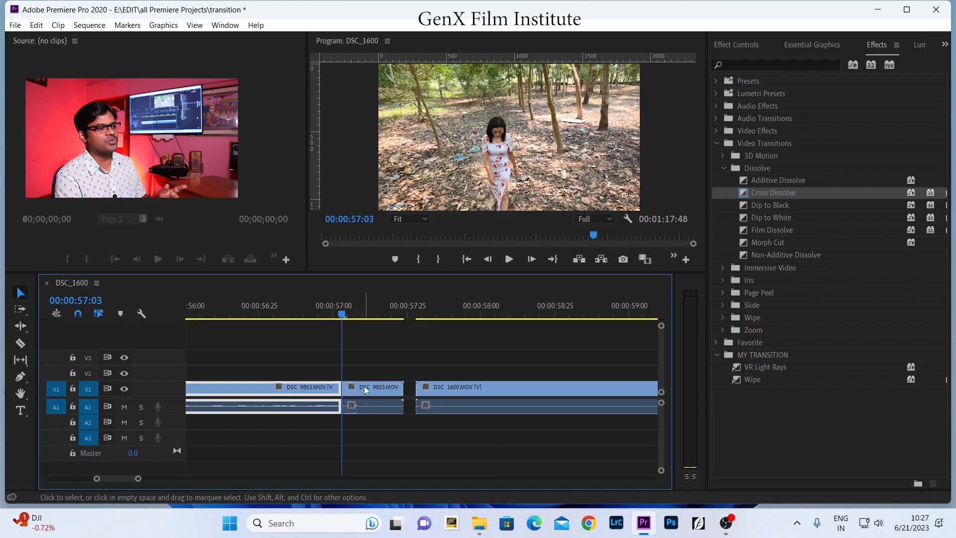
left_click(364, 387)
key("Delete")
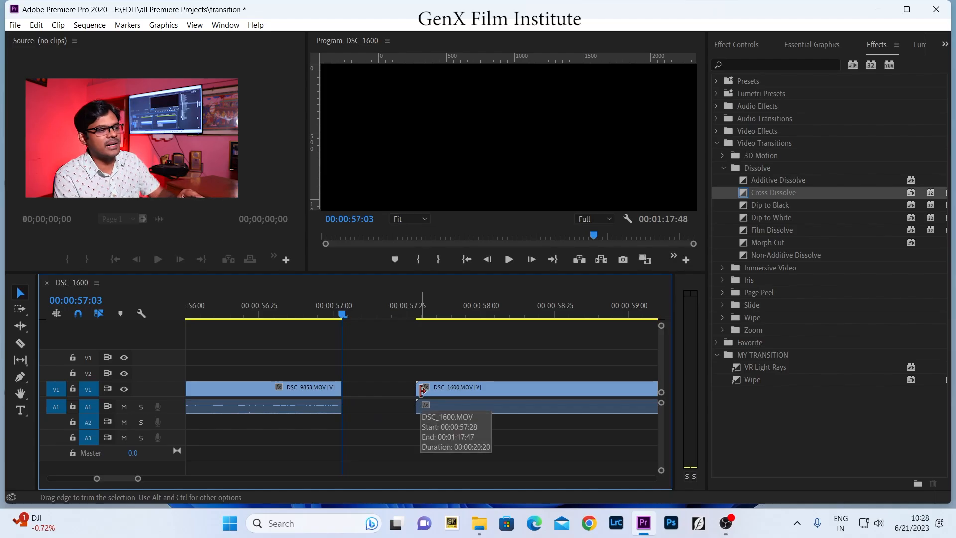
- Try trimming the start of DSC_1600.MOV to about 00:00:58:09 and extending it back as far as its footage allows
left_click(419, 388)
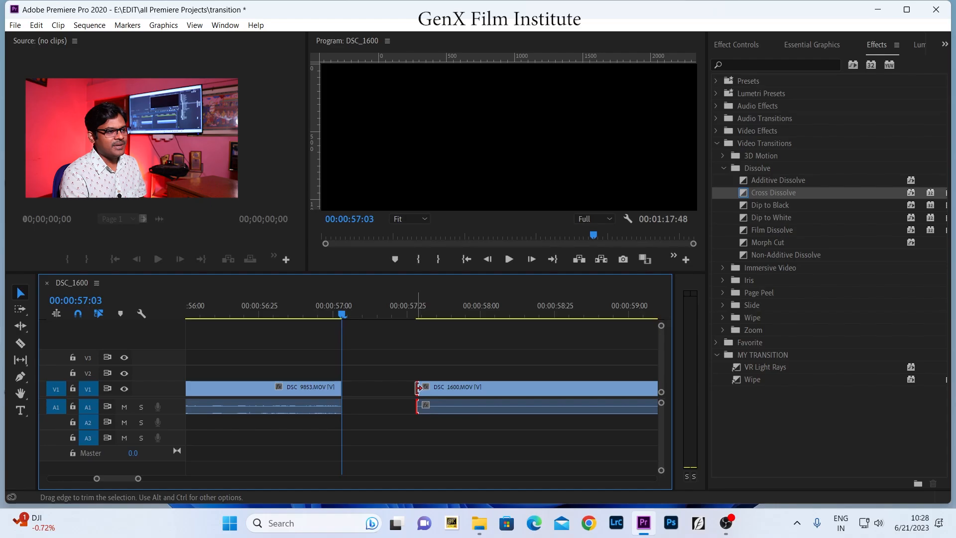
left_click(379, 386)
left_click(428, 382)
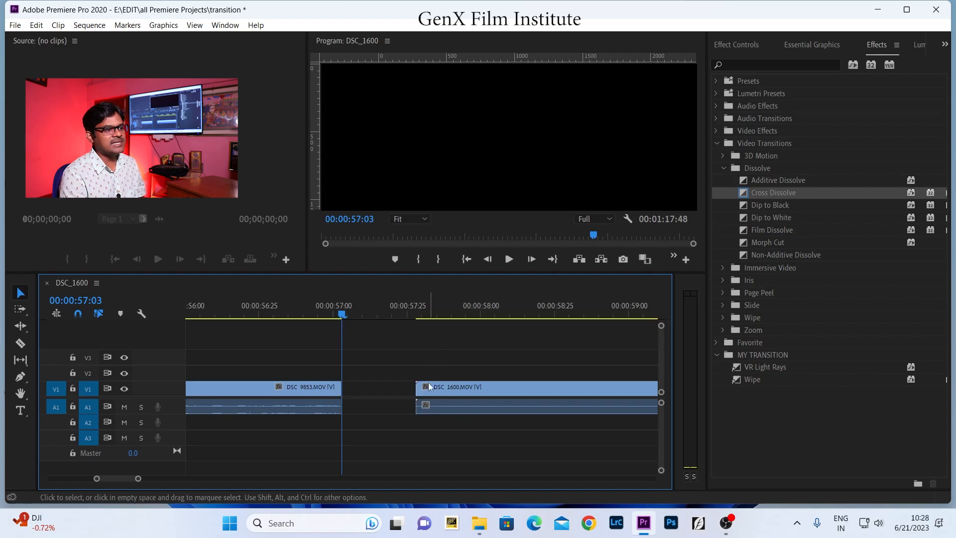
left_click(418, 390)
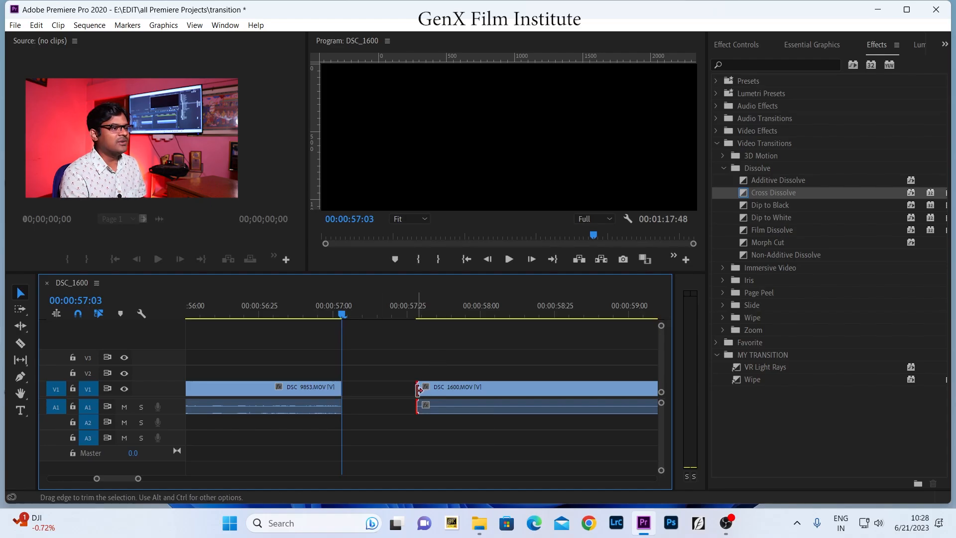
left_click_drag(419, 389, 509, 397)
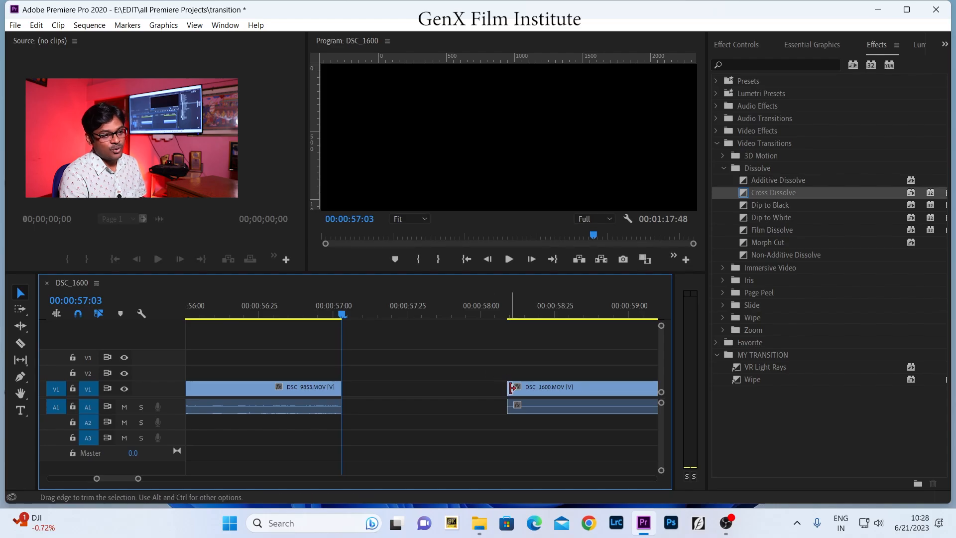
left_click_drag(512, 388, 486, 390)
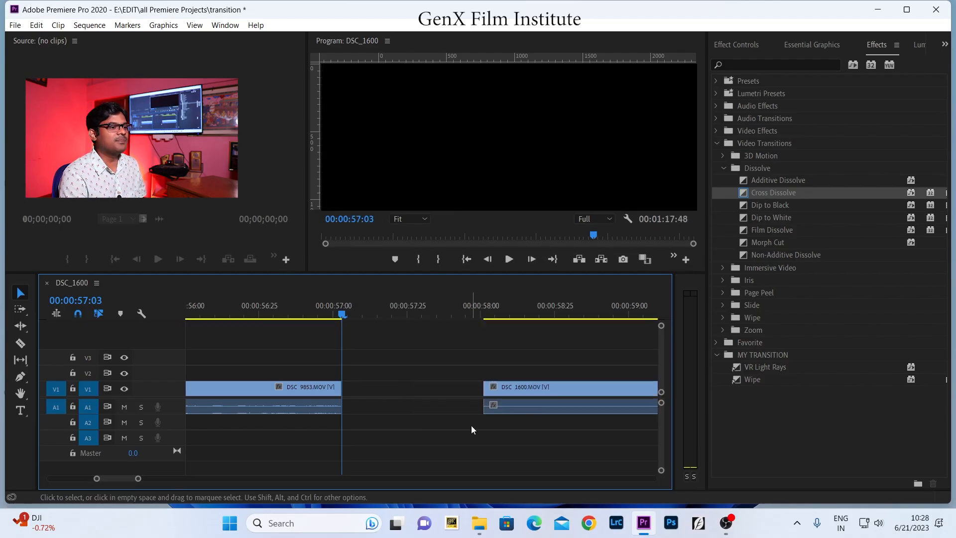
left_click_drag(485, 390, 353, 384)
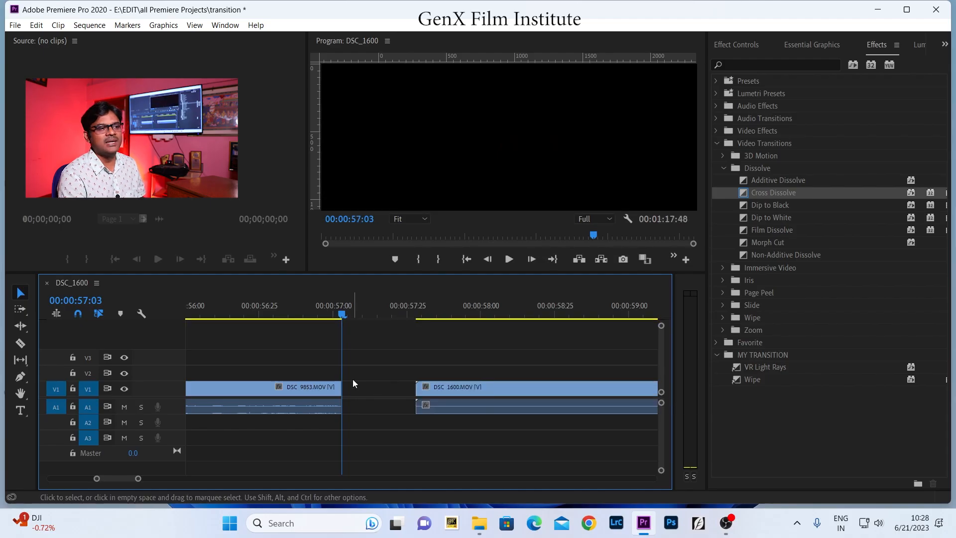
- Trim a short piece off the start of DSC_1600.MOV and place it against the end of DSC_9853.MOV at 00:00:57:03
left_click_drag(417, 387, 372, 391)
left_click(313, 315)
left_click(365, 361)
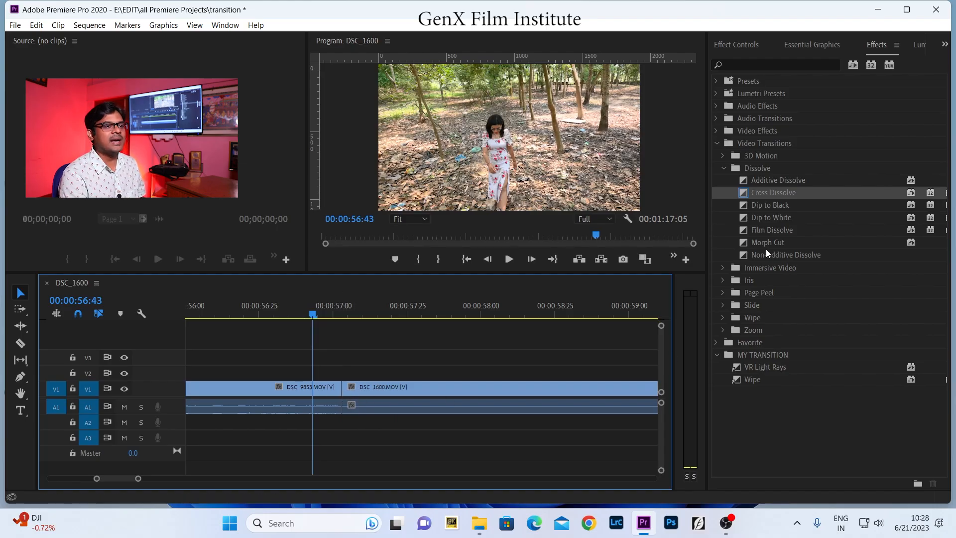
- Apply the Additive Dissolve transition to the cut between DSC_9853.MOV and DSC_1600.MOV and play it from about 00:00:56:33
left_click_drag(775, 179, 342, 390)
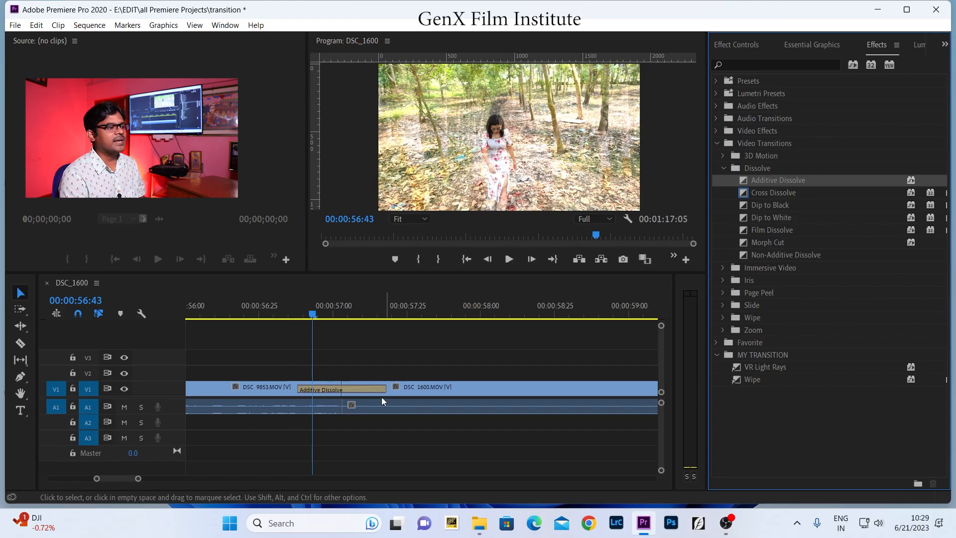
left_click(283, 304)
key("space")
key("space")
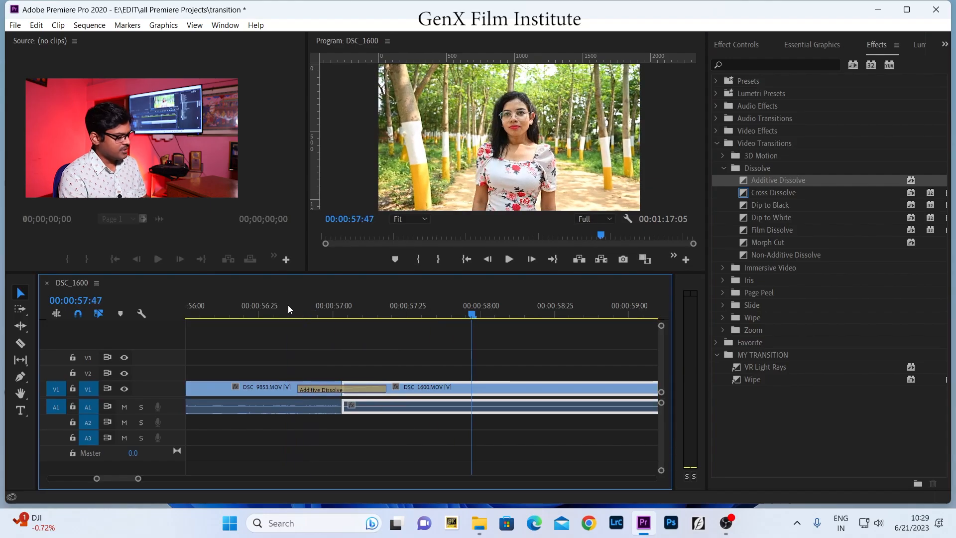
- Replay the Additive Dissolve at a wider timeline scale and return the playhead to 00:00:56:32, just before the transition
key("minus")
key("minus")
key("minus")
key("minus")
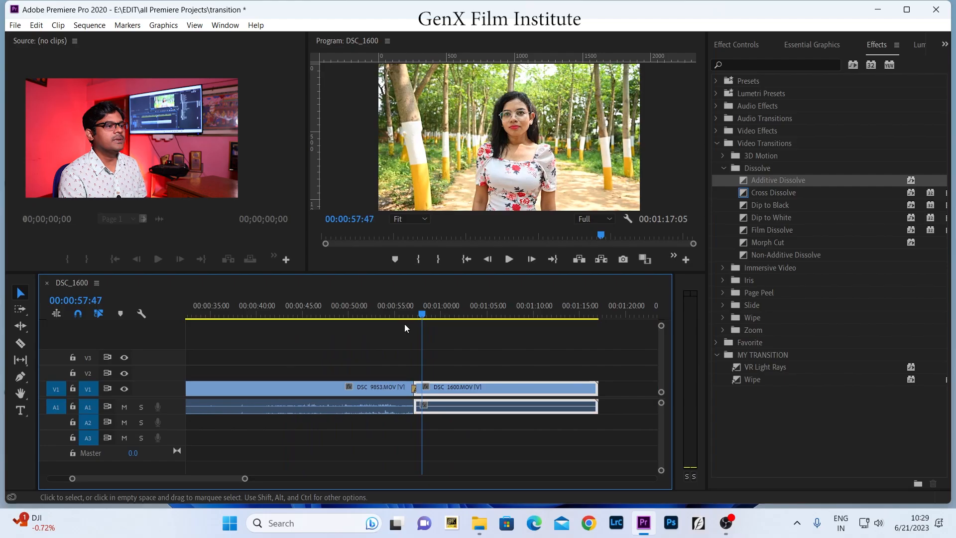
left_click(408, 315)
key("space")
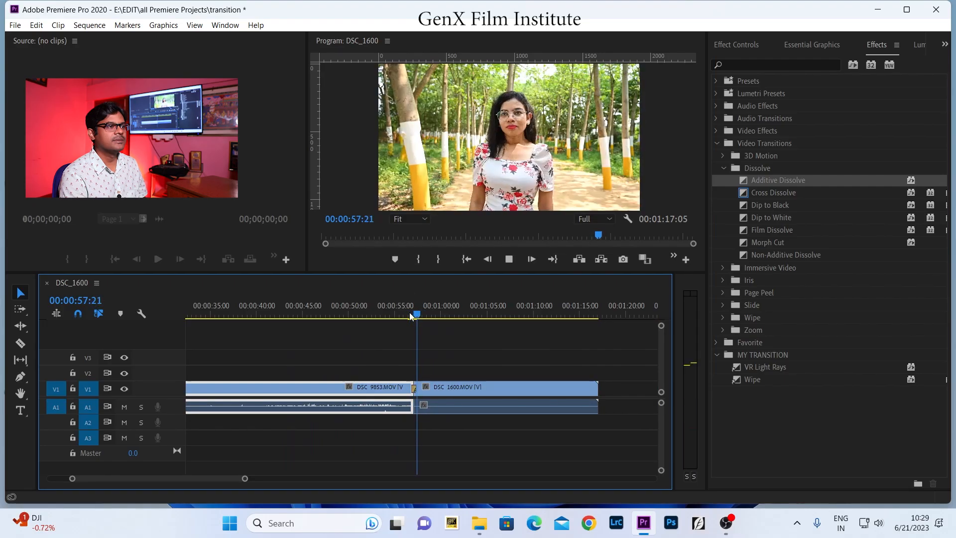
left_click(411, 315)
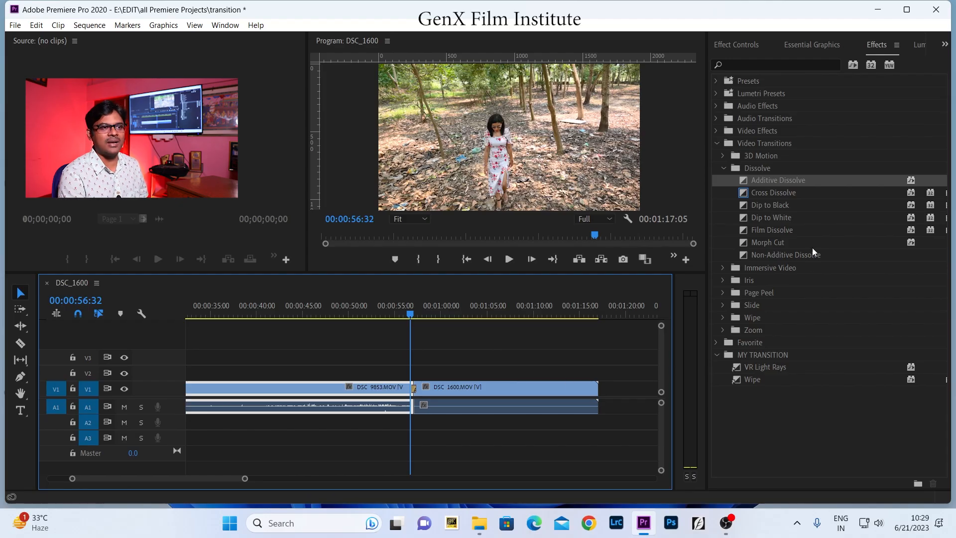
left_click(778, 194)
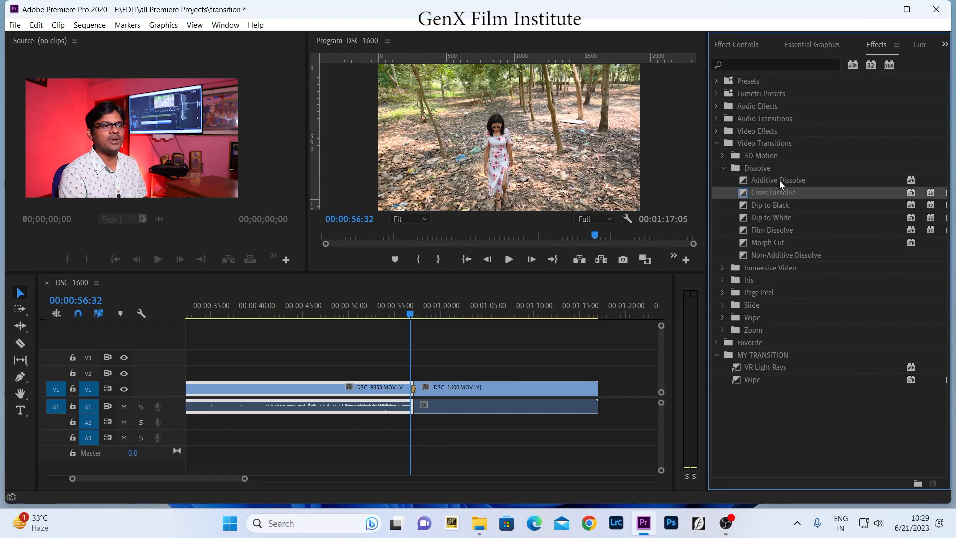
left_click(779, 180)
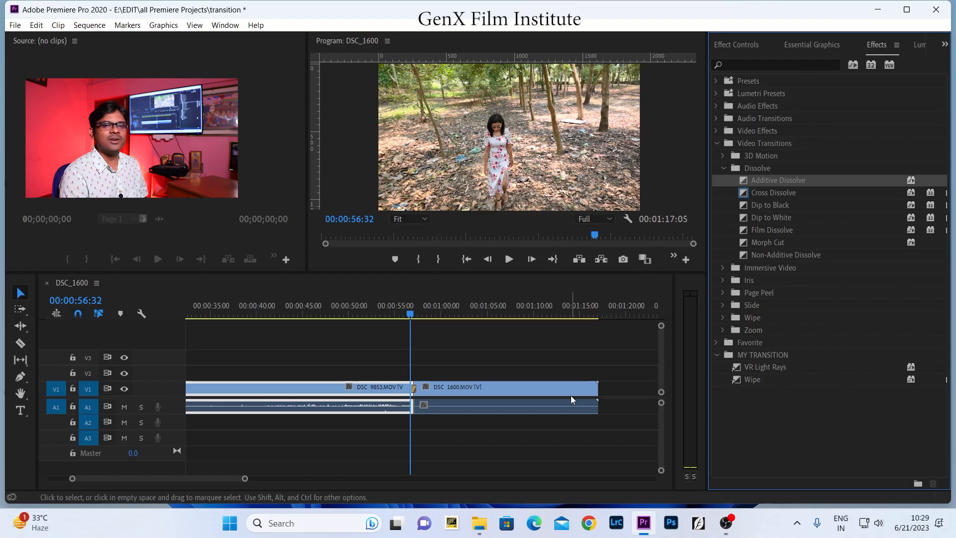